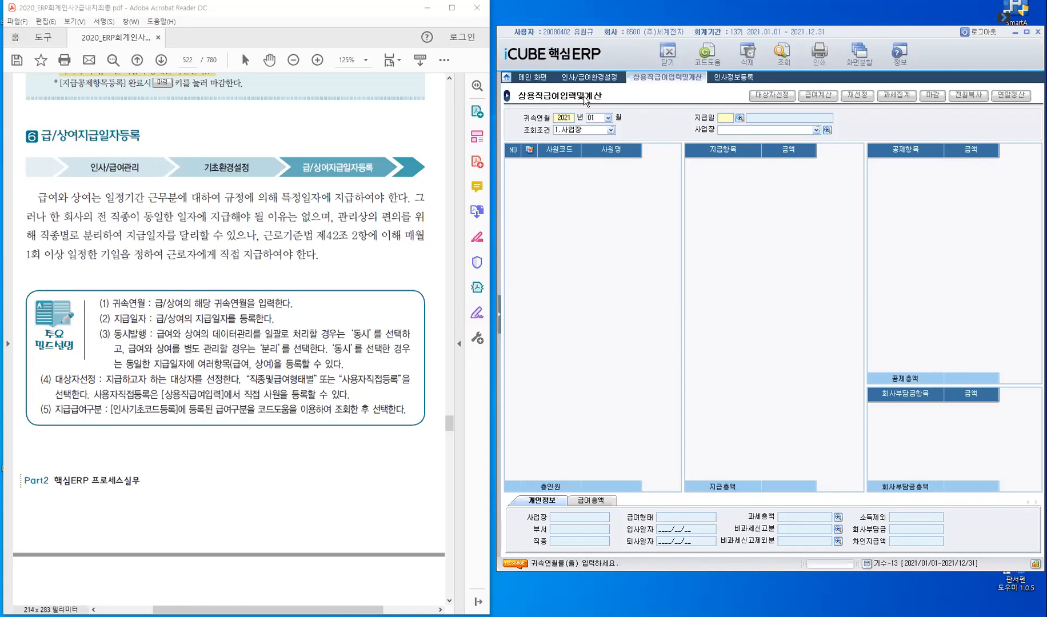
Look up the payment day for 2021-01 in 상용직급여입력및계산, accept moving to 급/상여지급일자등록, and hide the menu tree
key(ctrl)
click(725, 119)
key(F2)
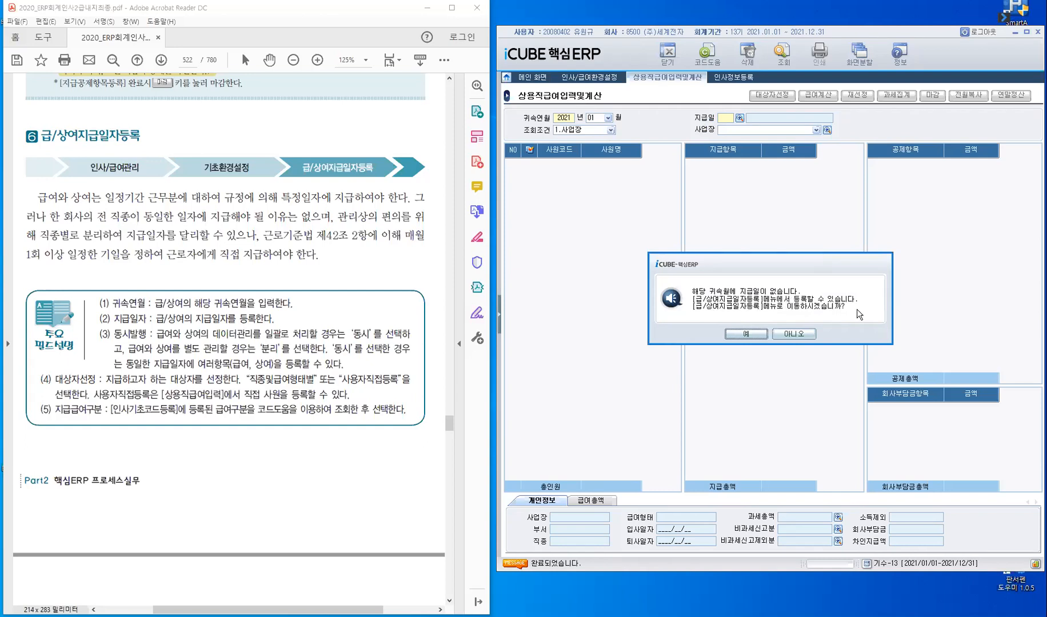
click(746, 334)
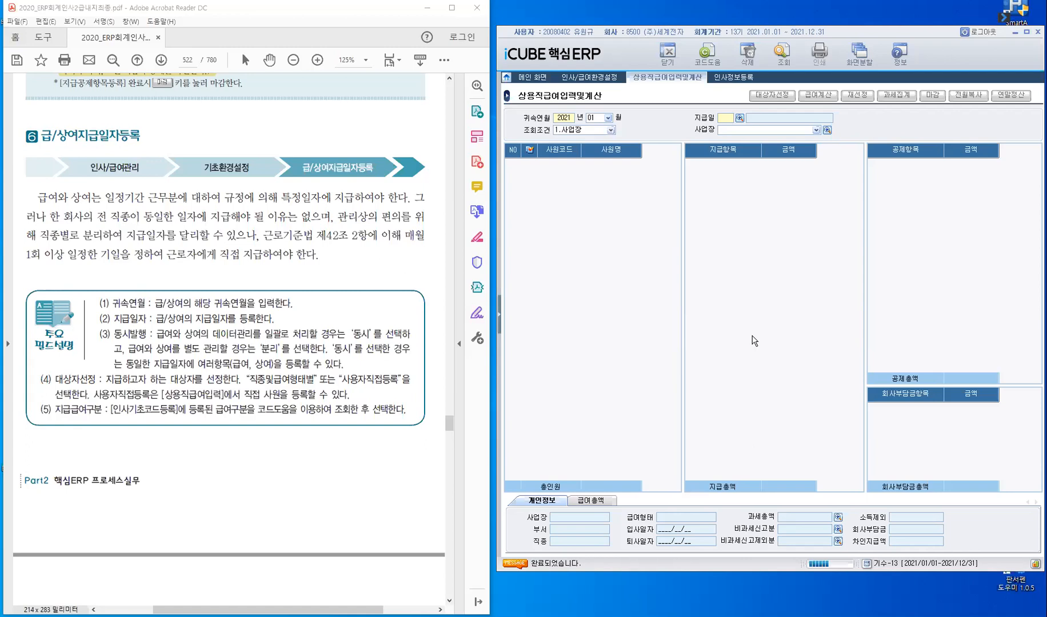
click(501, 315)
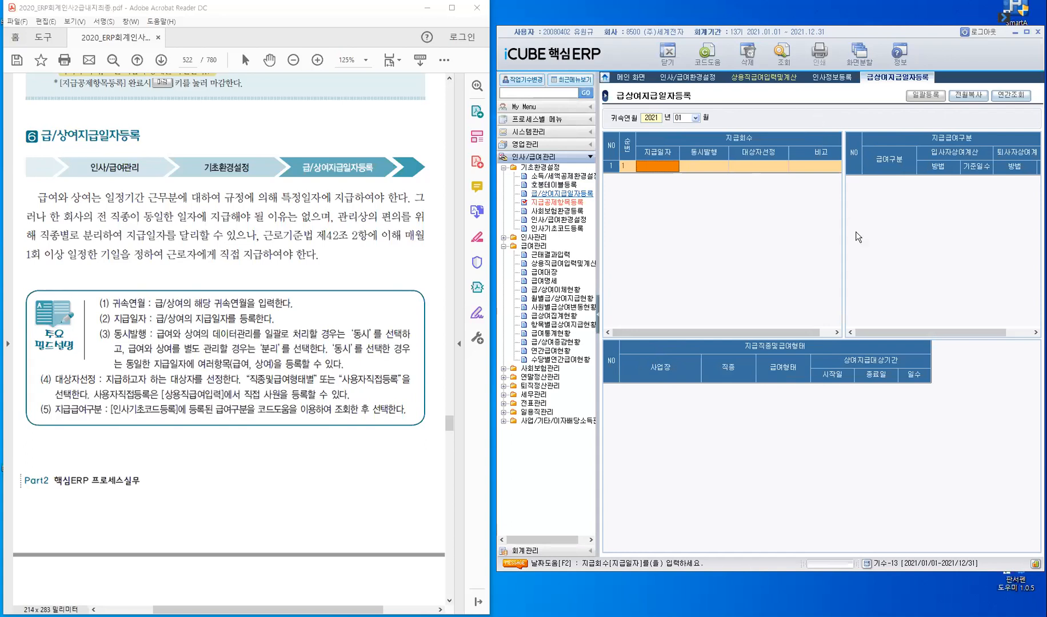
click(597, 319)
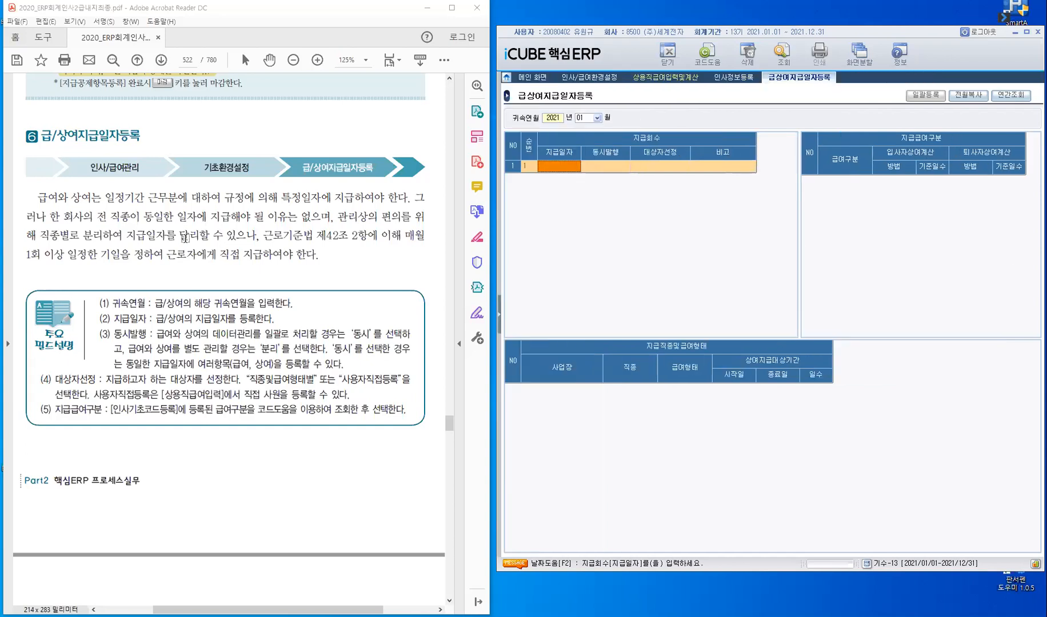
In the PDF's practice exercise, highlight the headings [급여지급일] of article 13 and [상여지급 방식 및 지급일] of article 14
scroll(186, 239, down, 1)
scroll(187, 240, down, 10)
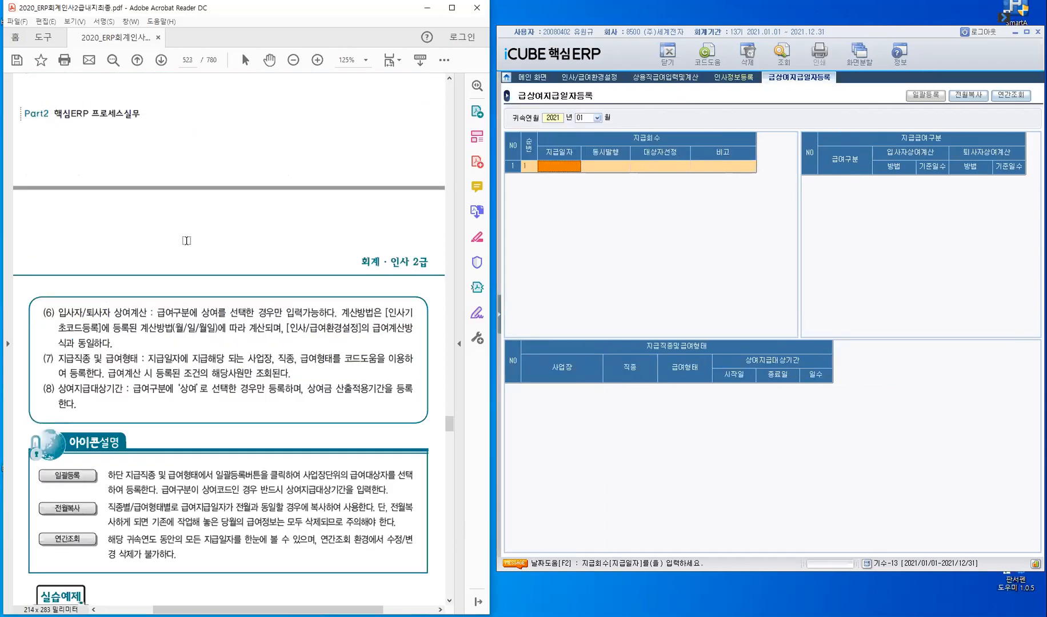
scroll(186, 240, down, 5)
scroll(186, 240, down, 6)
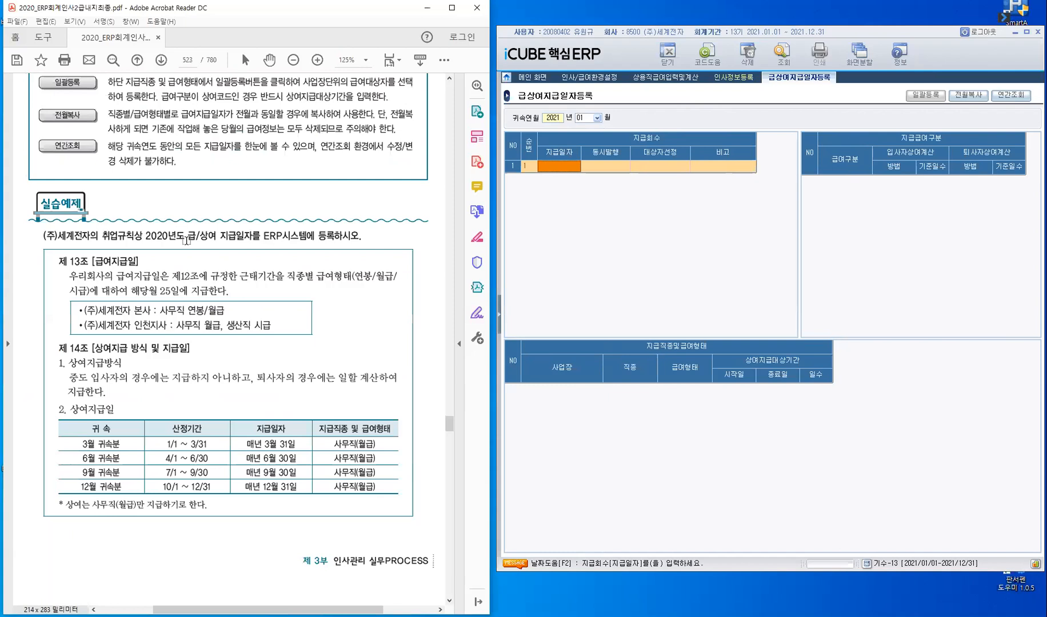
scroll(186, 240, down, 2)
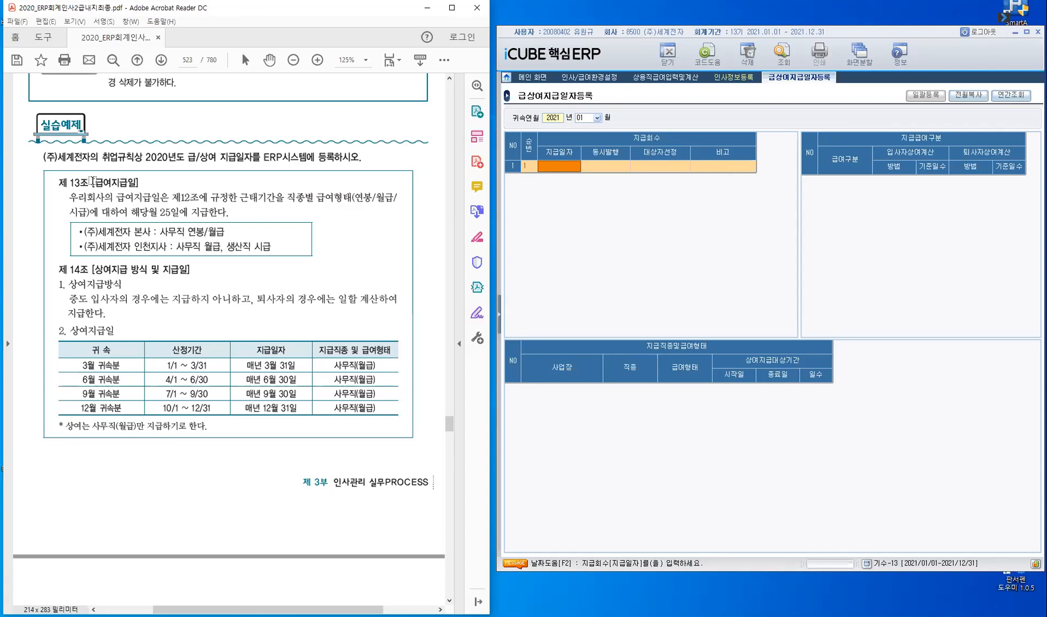
double_click(137, 182)
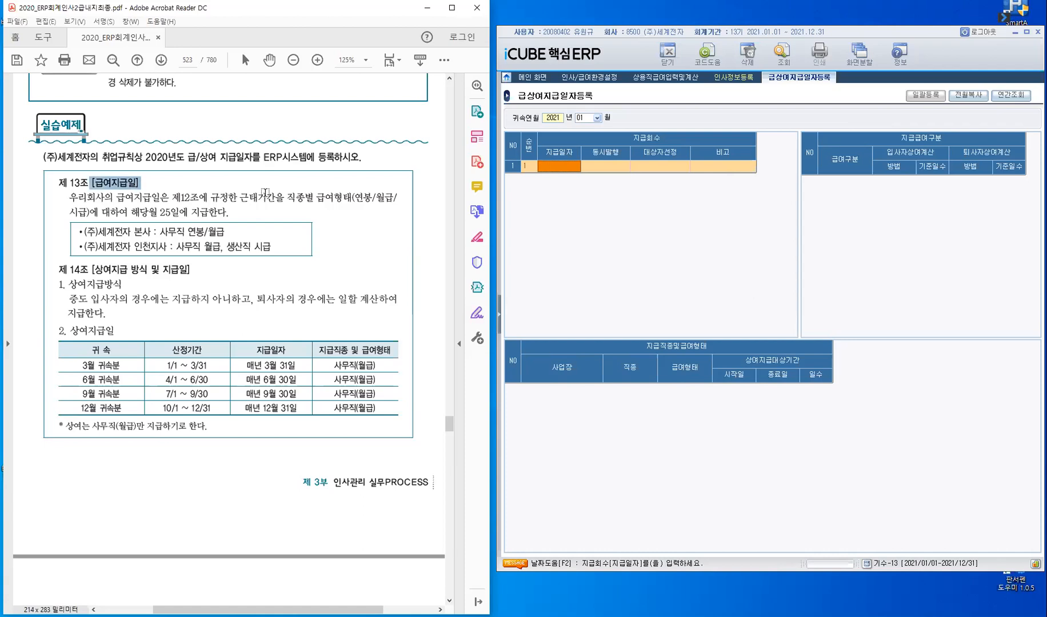
click(265, 263)
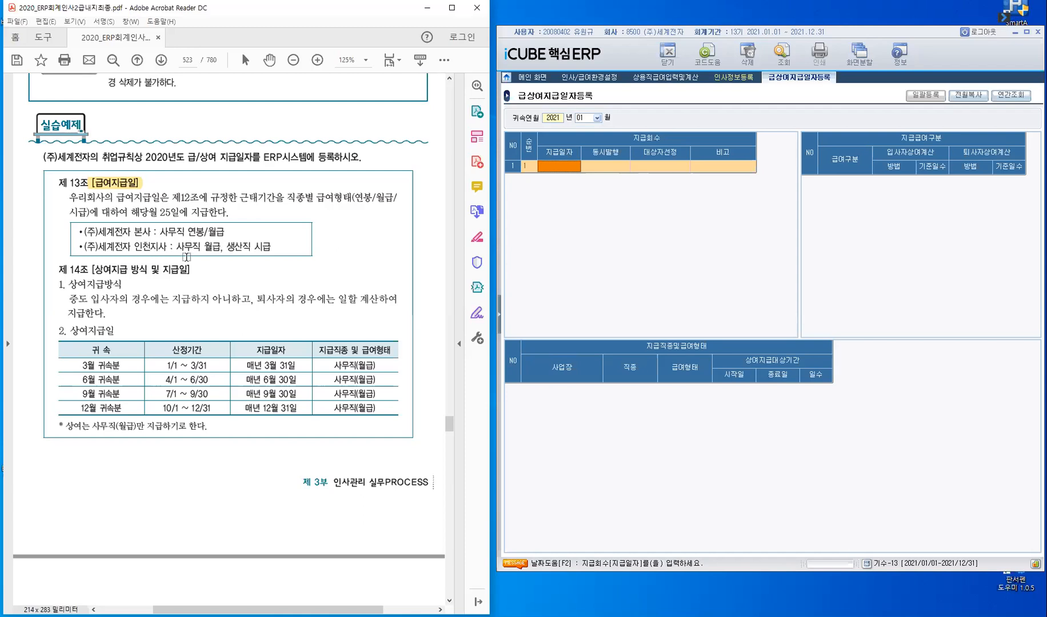
drag(91, 271, 192, 276)
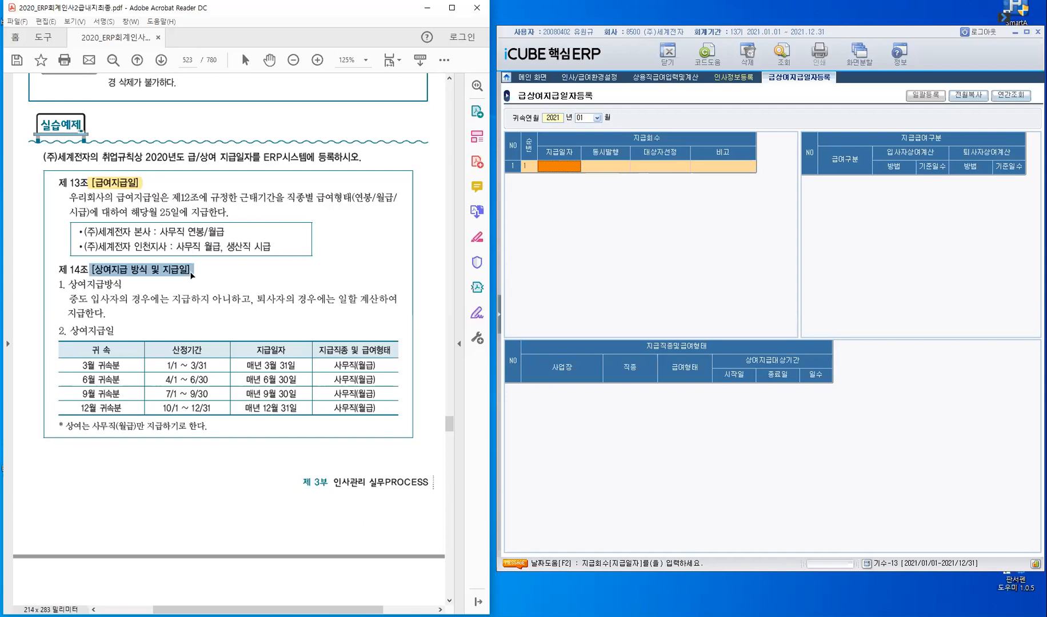
key(u)
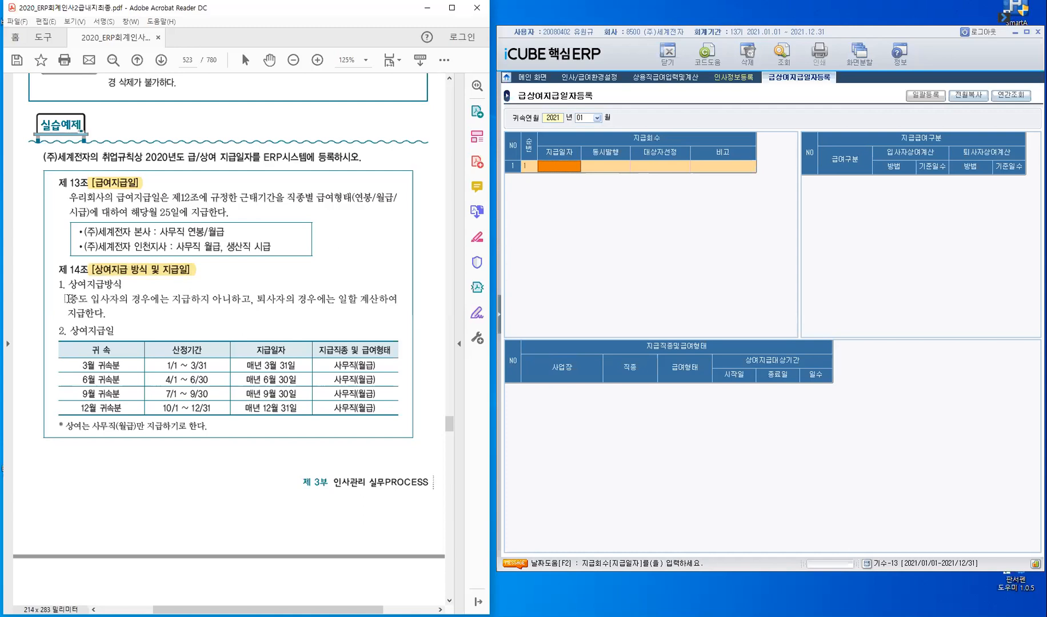
Highlight 중도 입사자의, 지급하지 아니하고, 퇴사자 and 일할 in the PDF's 상여지급방식 paragraph
drag(69, 300, 127, 302)
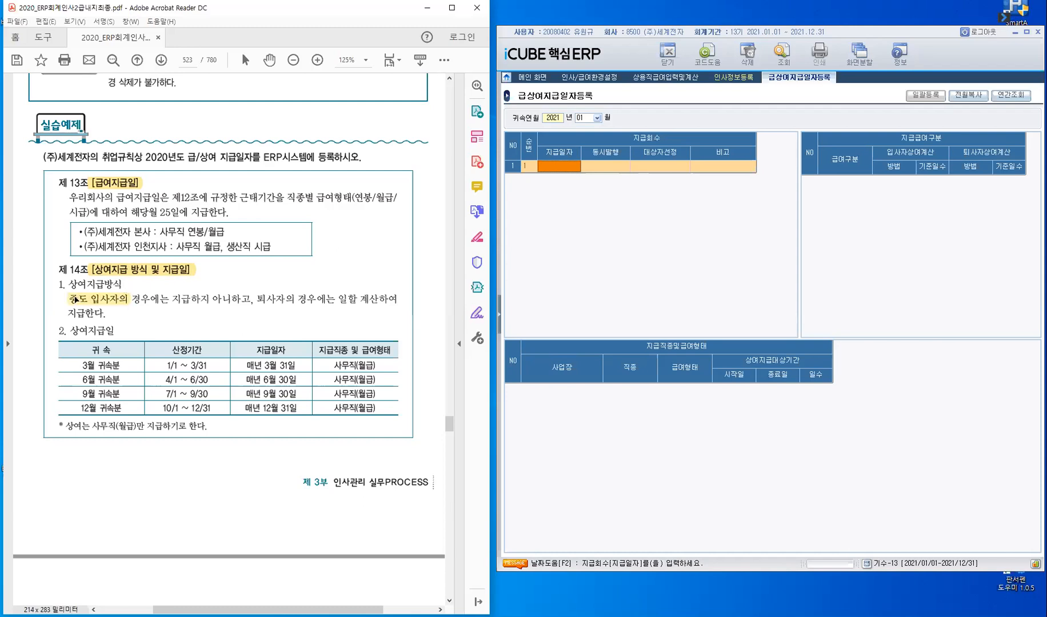
drag(170, 300, 226, 302)
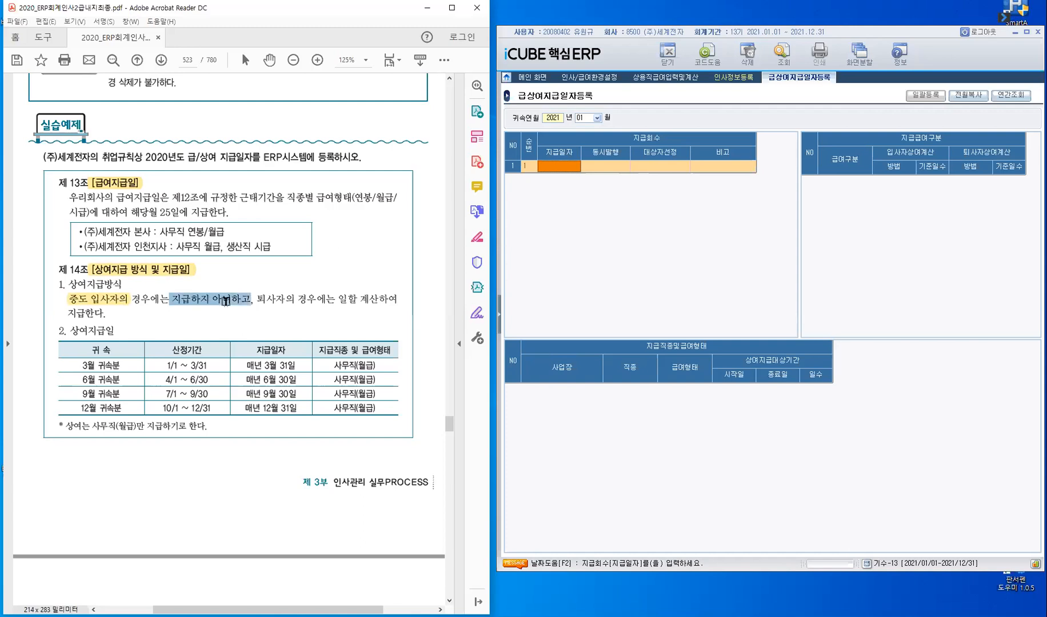
click(225, 334)
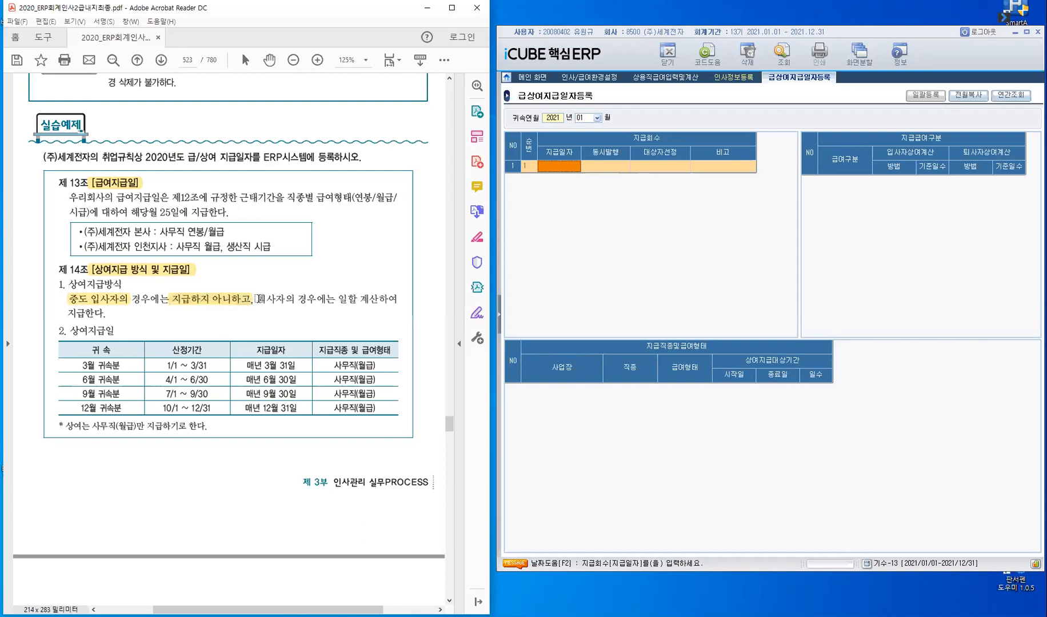
drag(258, 299, 358, 301)
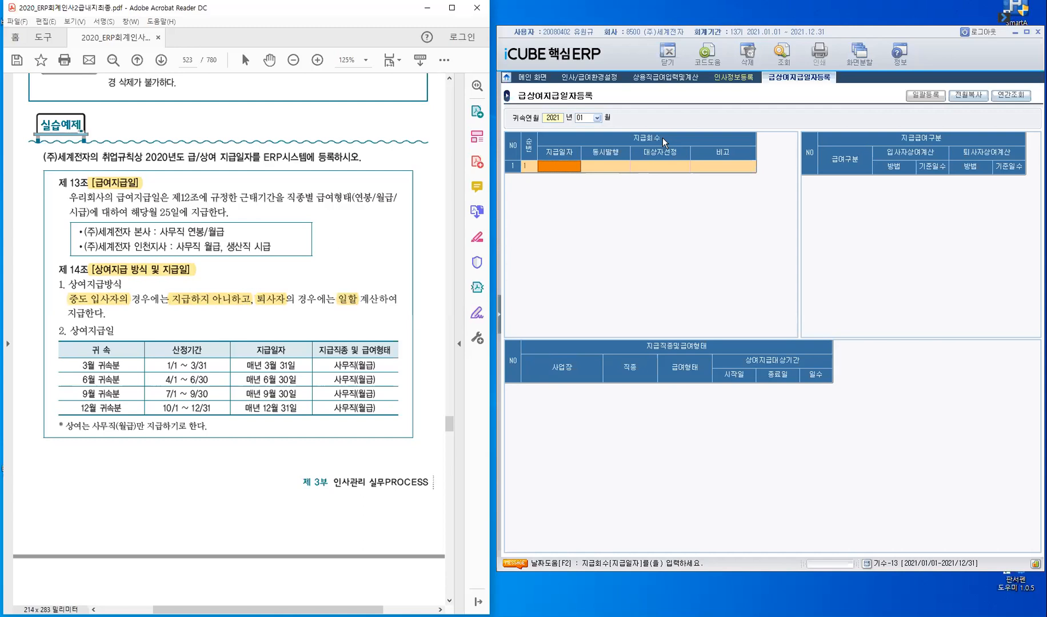
Highlight 사무직(월급) in the 3월 귀속분 row of the PDF's bonus payment table
key(ctrl)
drag(334, 366, 376, 373)
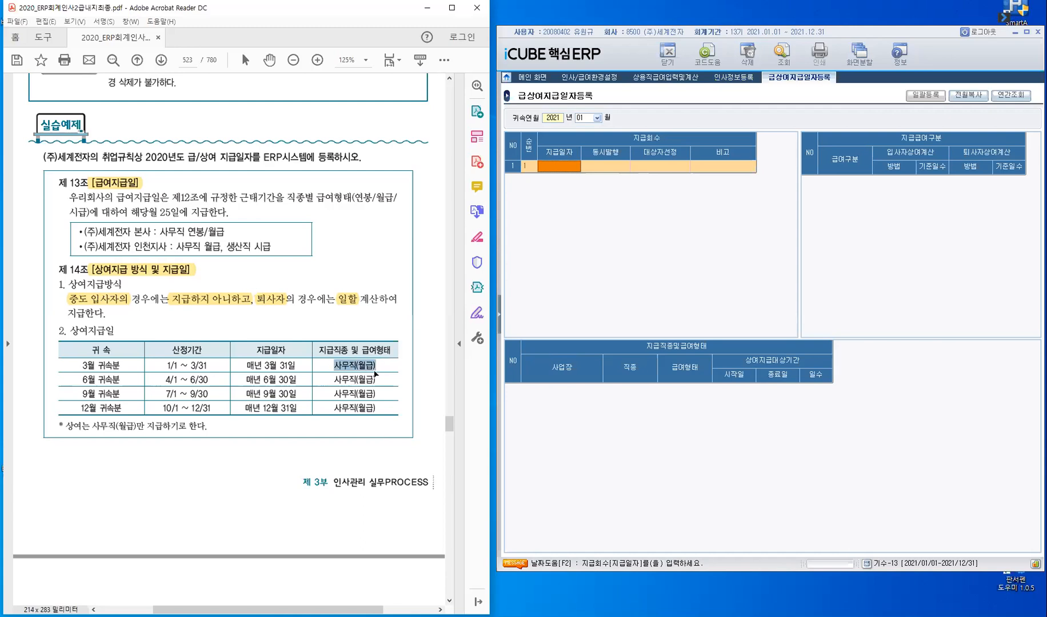
click(357, 424)
Set the first row's 지급일자 to 2021/01/25 in iCUBE, and highlight 해당월 25일에 and 매년 3월 31일 in the PDF
click(570, 166)
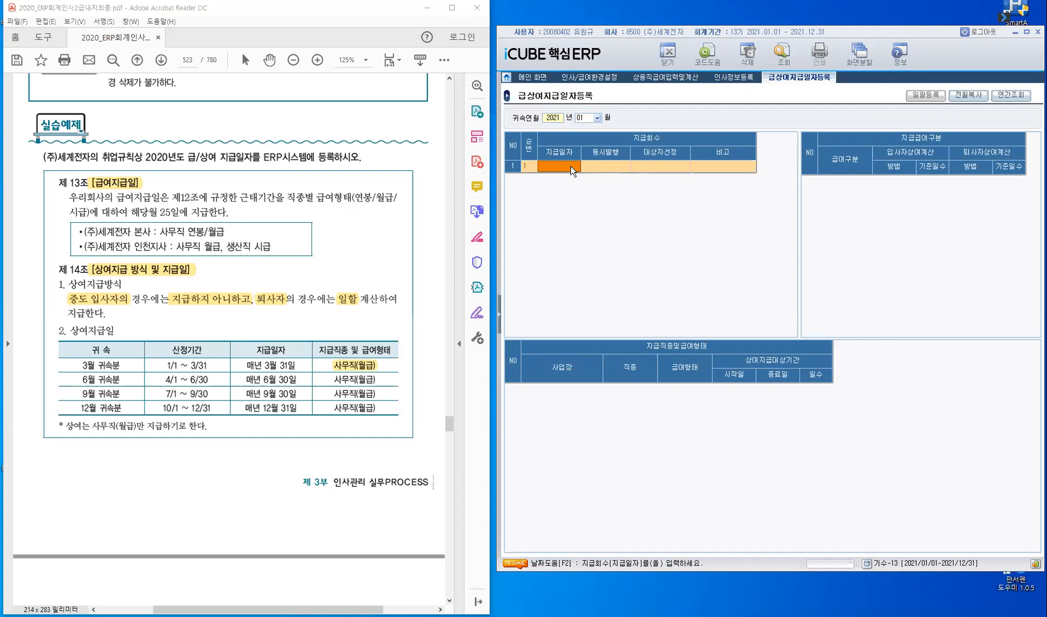
text(2021/01/25)
key(Return)
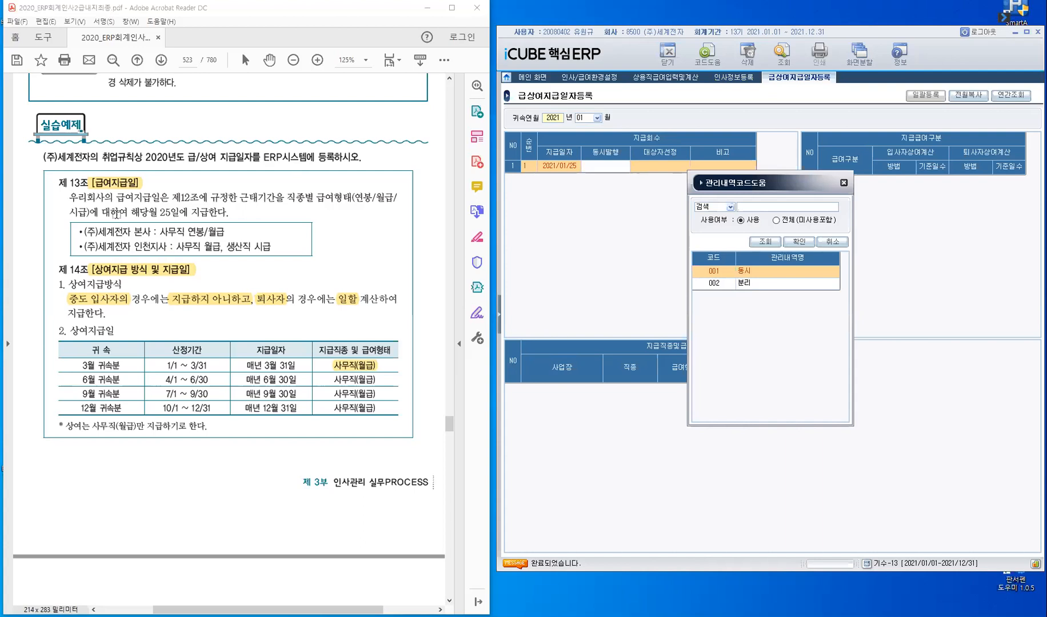
drag(131, 216, 190, 216)
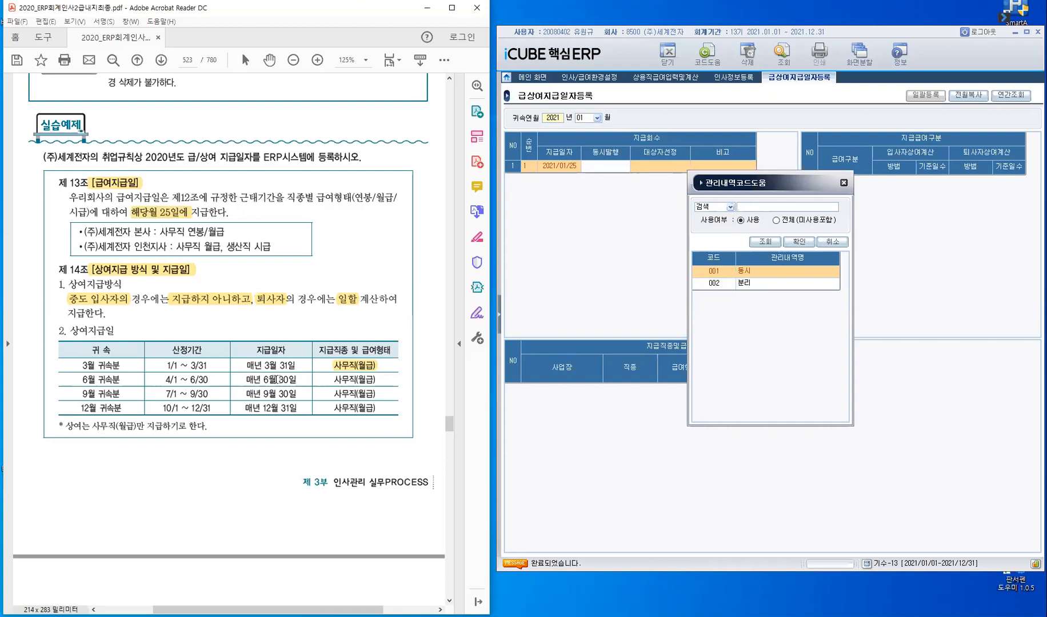
mouse_move(247, 366)
mouse_down()
mouse_move(293, 366)
mouse_move(284, 377)
mouse_up()
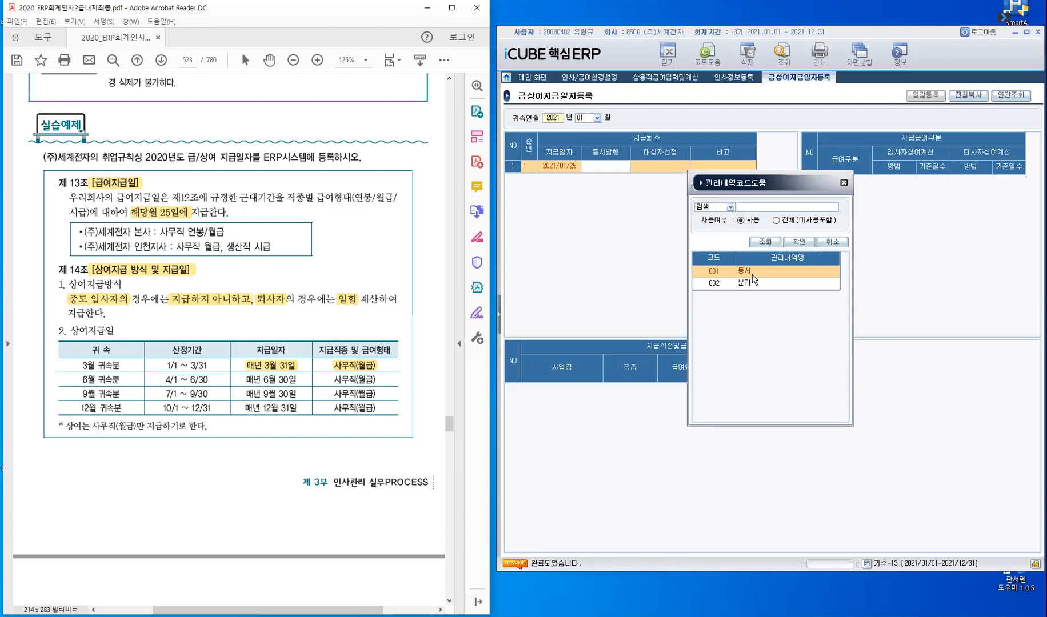
Set 동시발행 of the first payment row to 002 분리
click(725, 283)
click(724, 284)
click(794, 242)
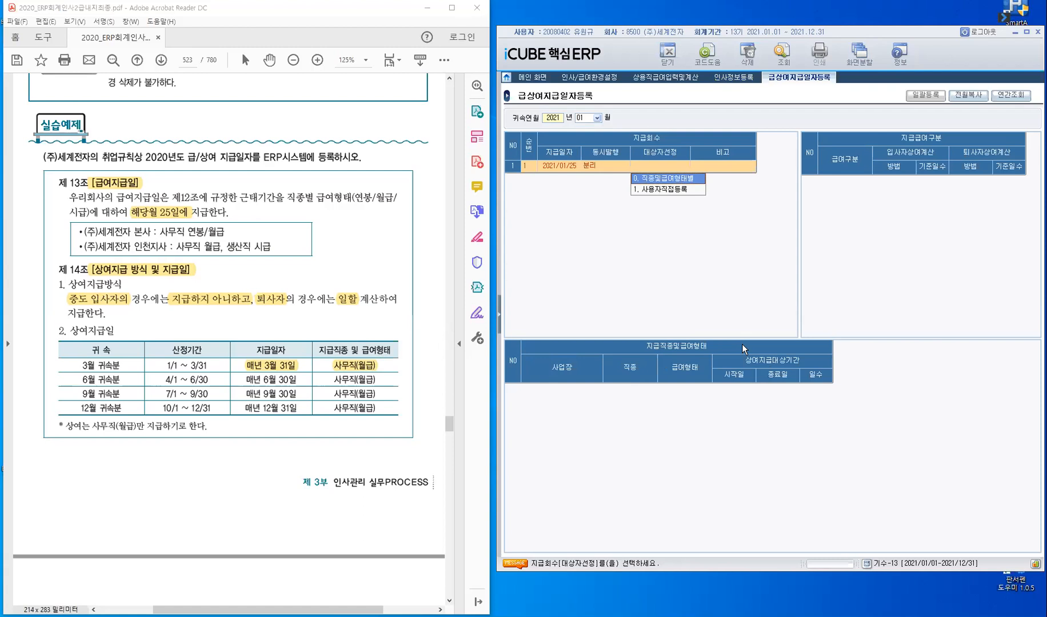
Agree to save the added row, view the 상용직급여입력및계산 screen, and return to 급상여지급일자등록
click(662, 84)
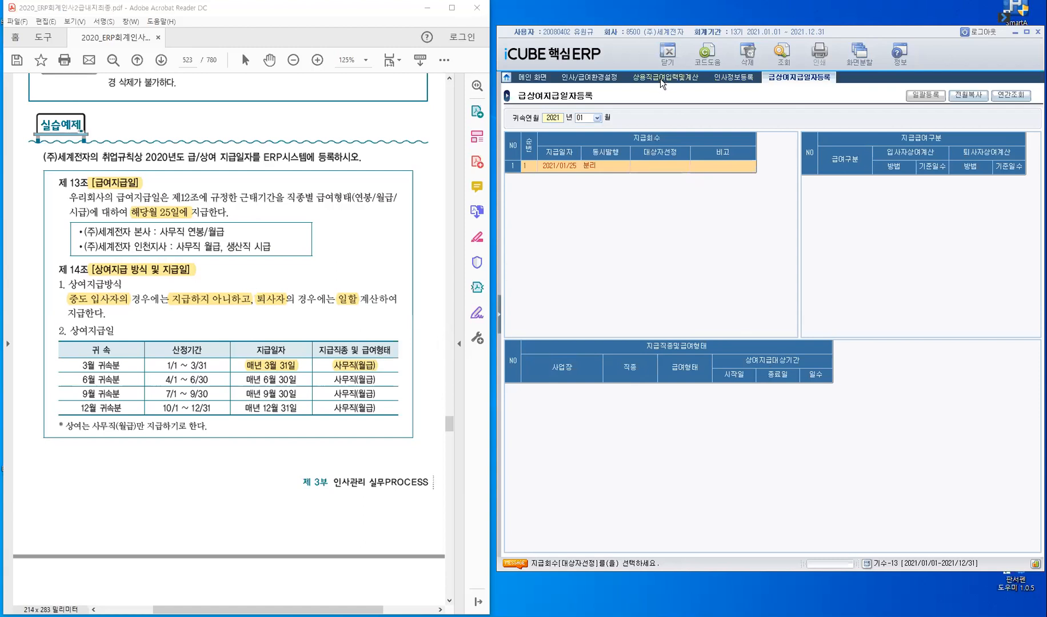
click(660, 78)
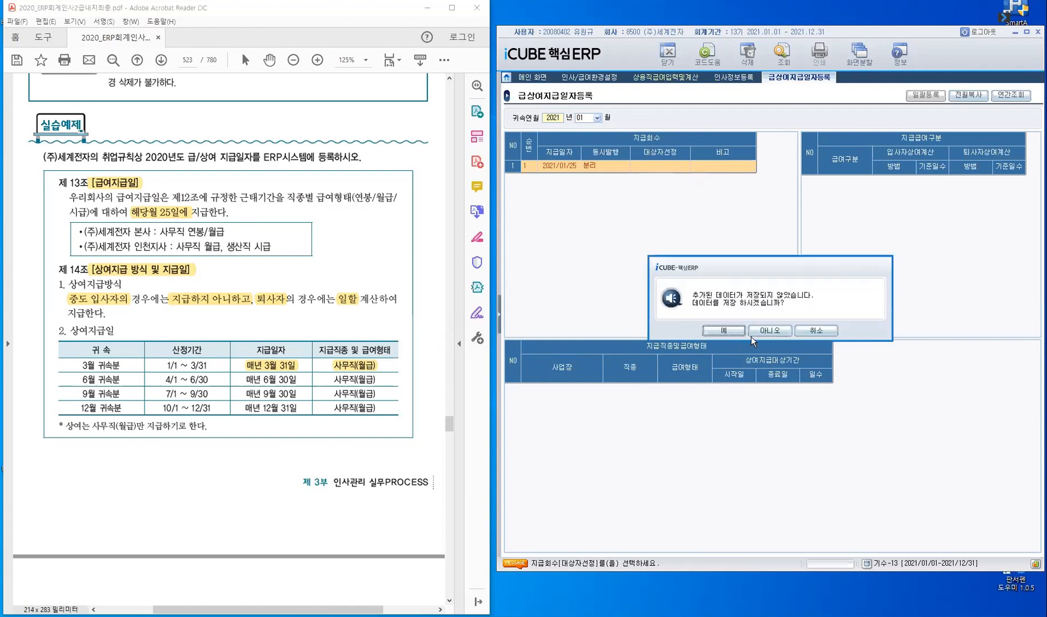
click(734, 334)
click(660, 80)
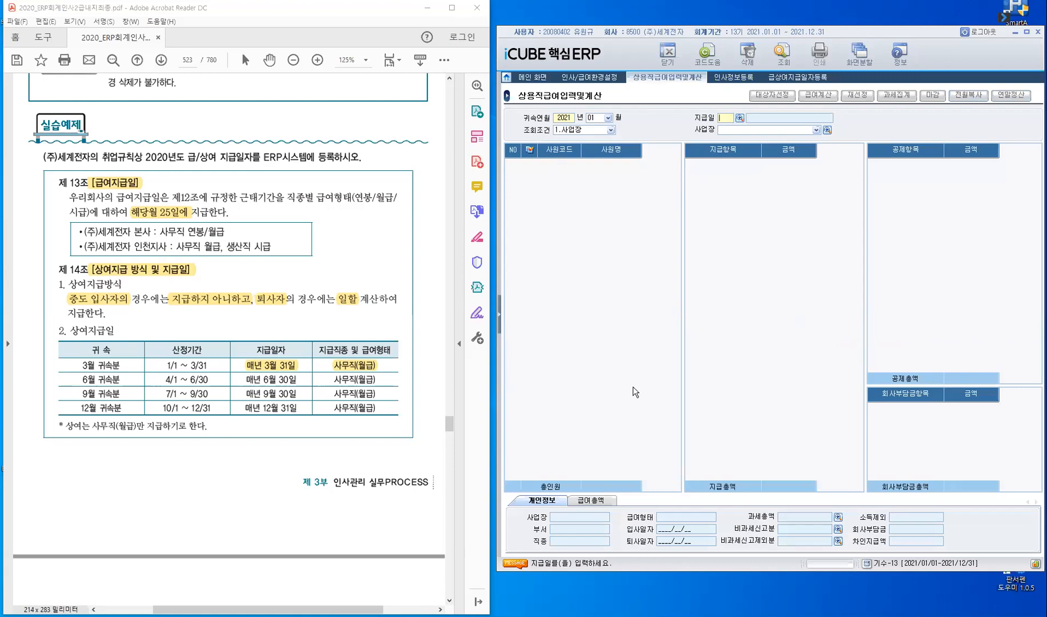
click(806, 85)
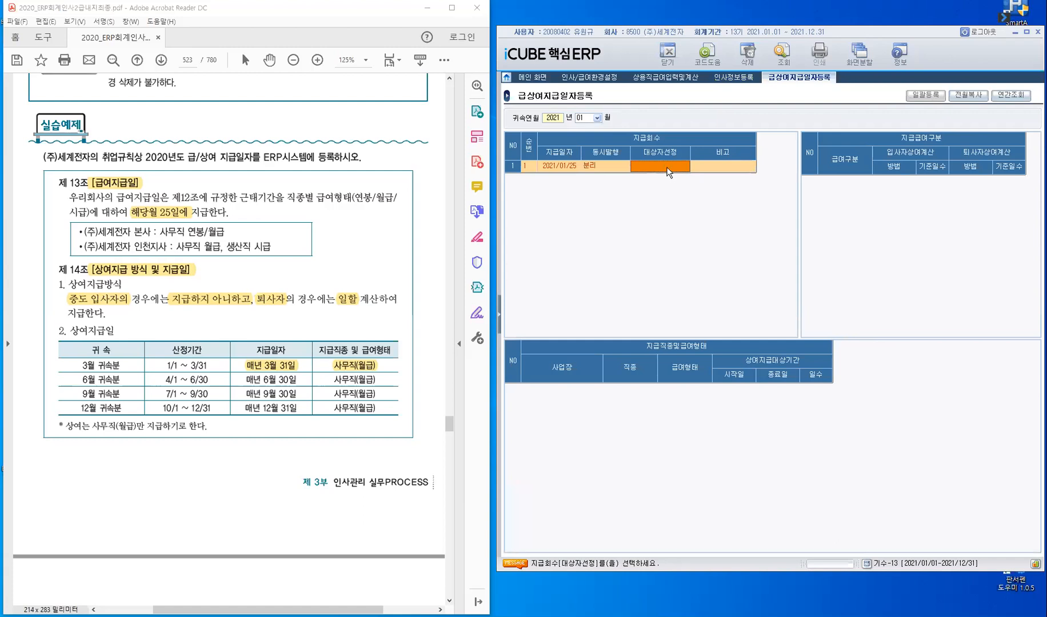
Set 대상자선정 of the 2021/01/25 payment row to 직종및급여형태별
click(785, 52)
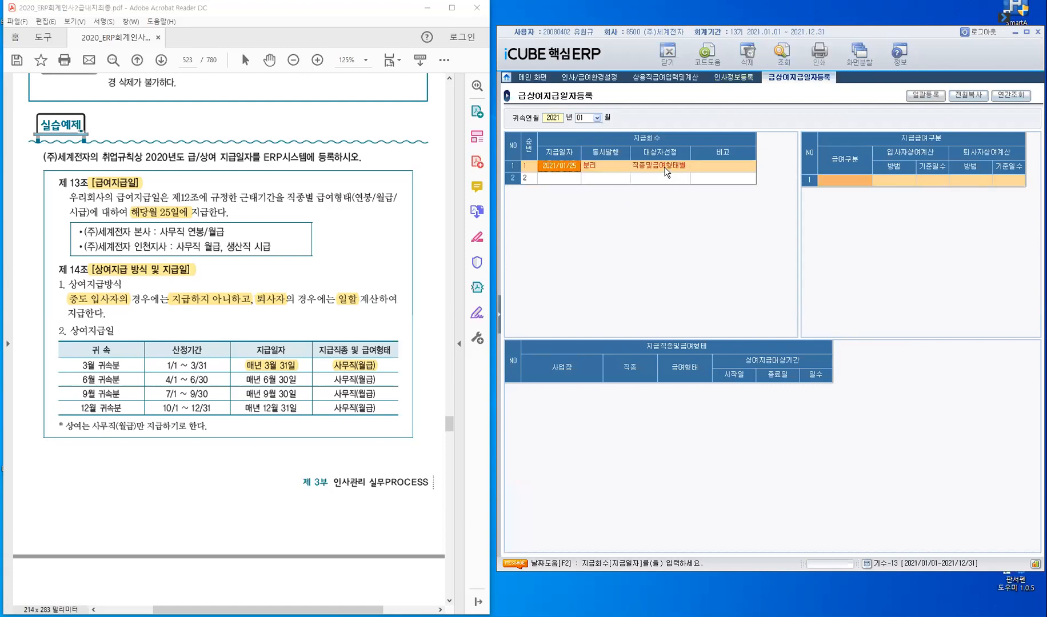
click(668, 168)
click(663, 178)
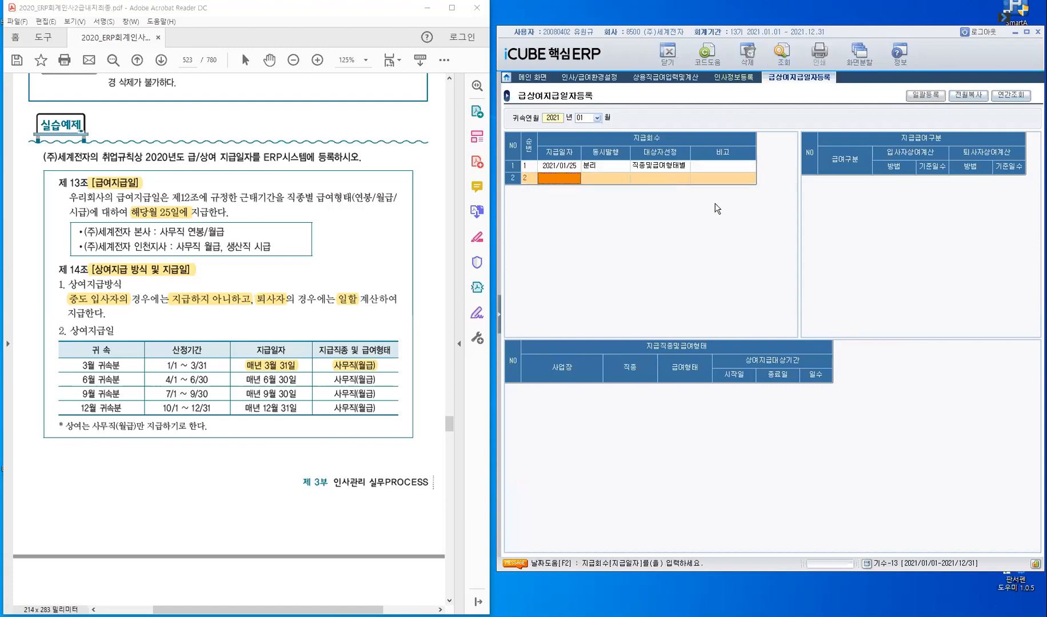
Add a second payment row dated 2021/01/25 with 동시발행 분리 and 대상자선정 직종및급여형태별, and save it
text(2021/01/25)
key(Return)
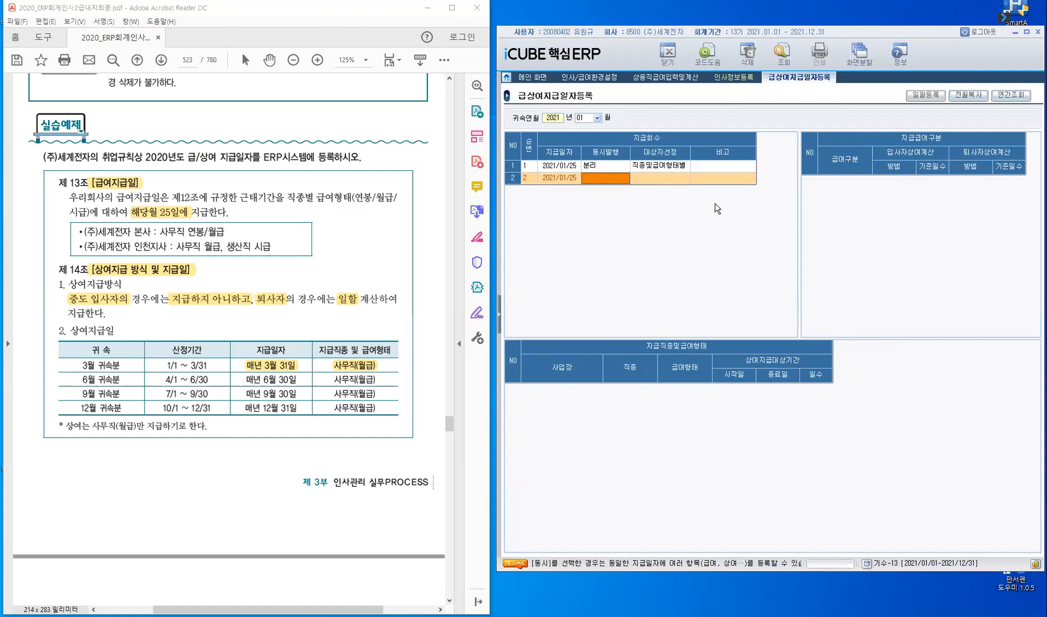
key(F2)
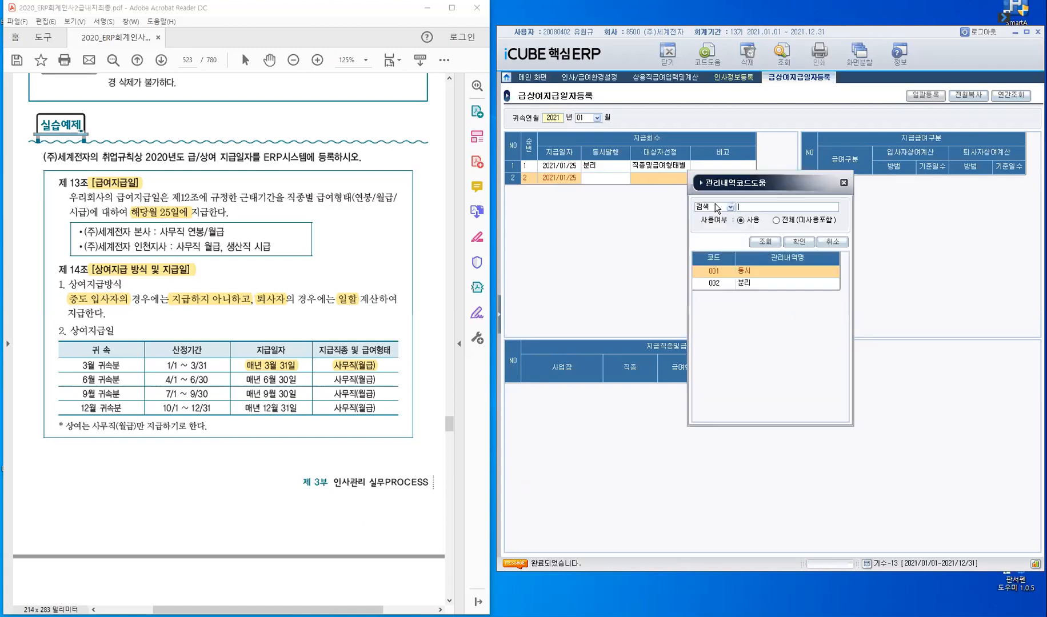
key(Return)
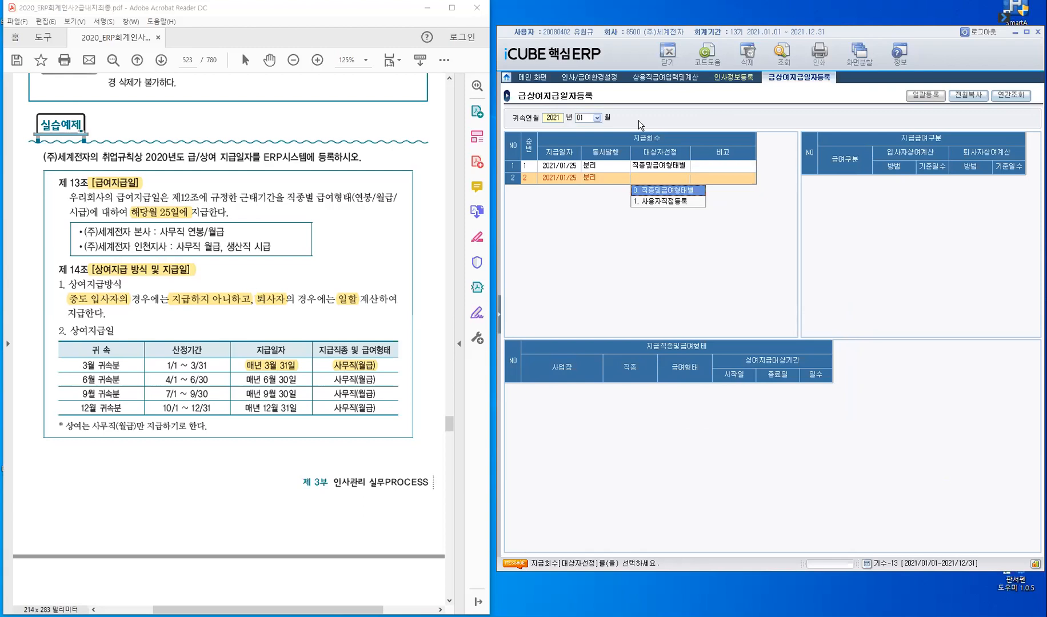
key(Return)
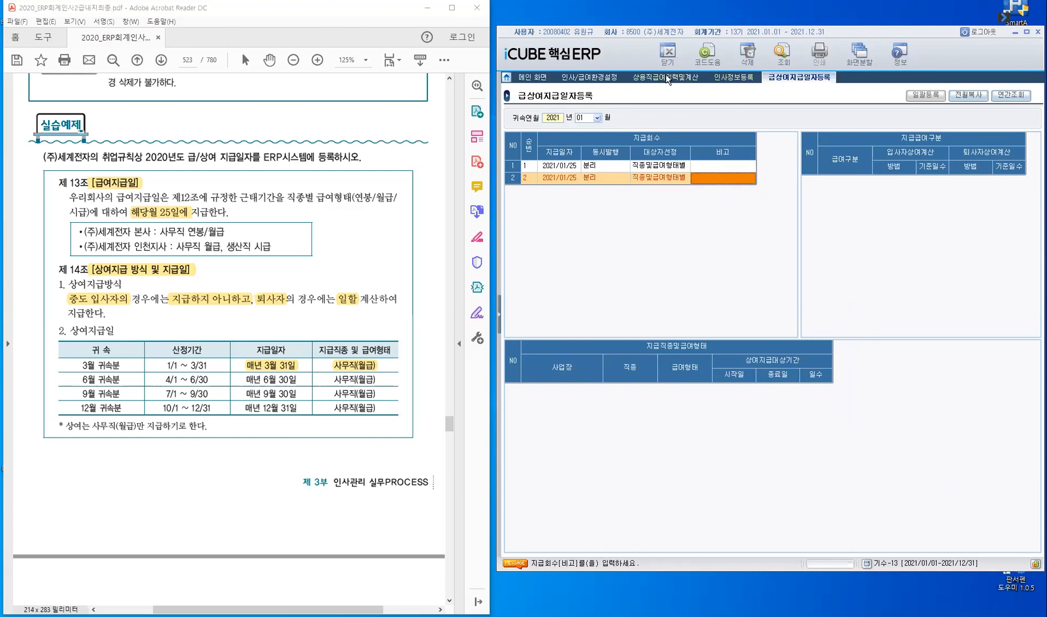
click(667, 80)
click(735, 331)
Shorten the upper grid area, delete the second 2021/01/25 payment row, and select the first row
drag(795, 338, 781, 213)
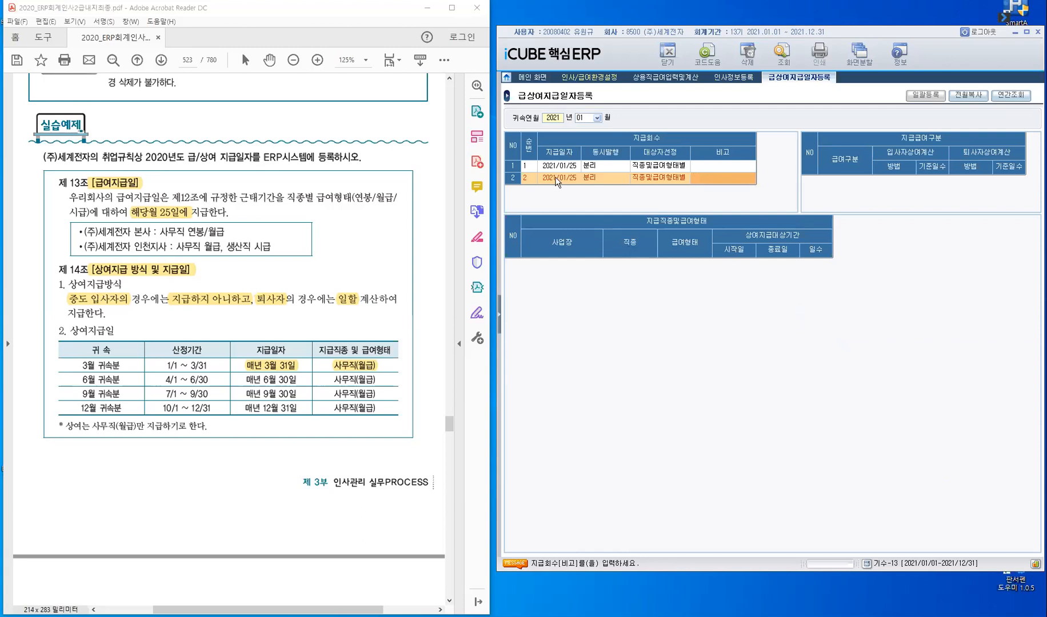
click(565, 202)
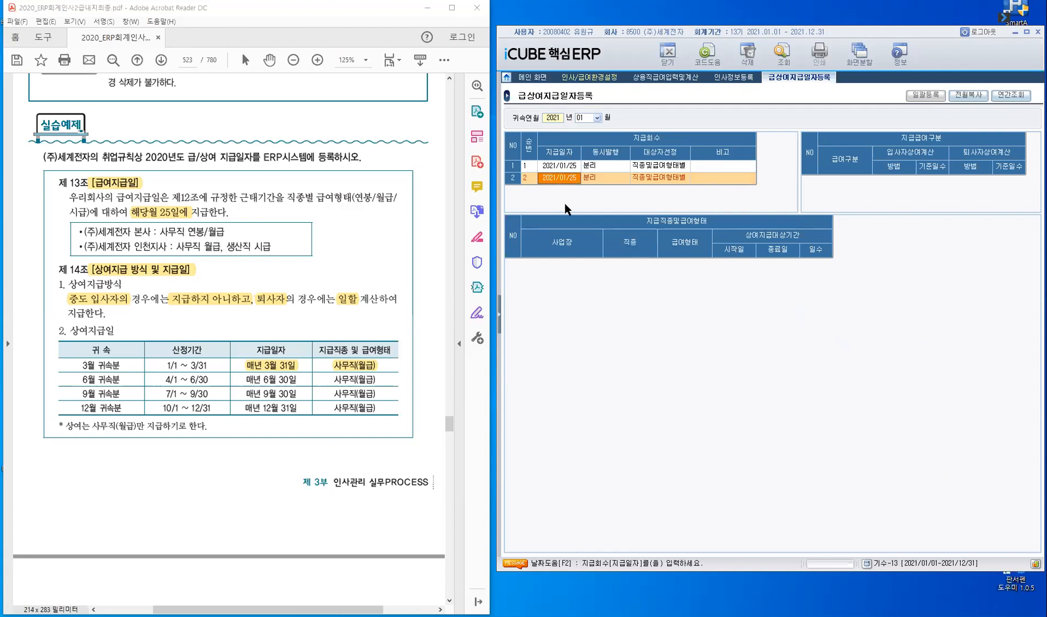
key(F5)
key(Return)
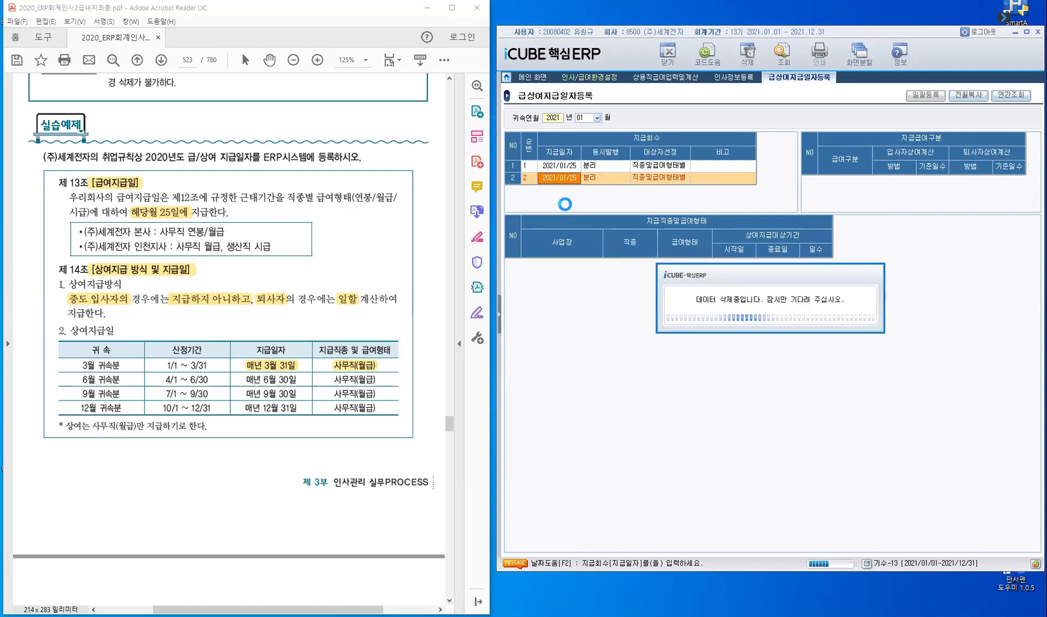
click(547, 165)
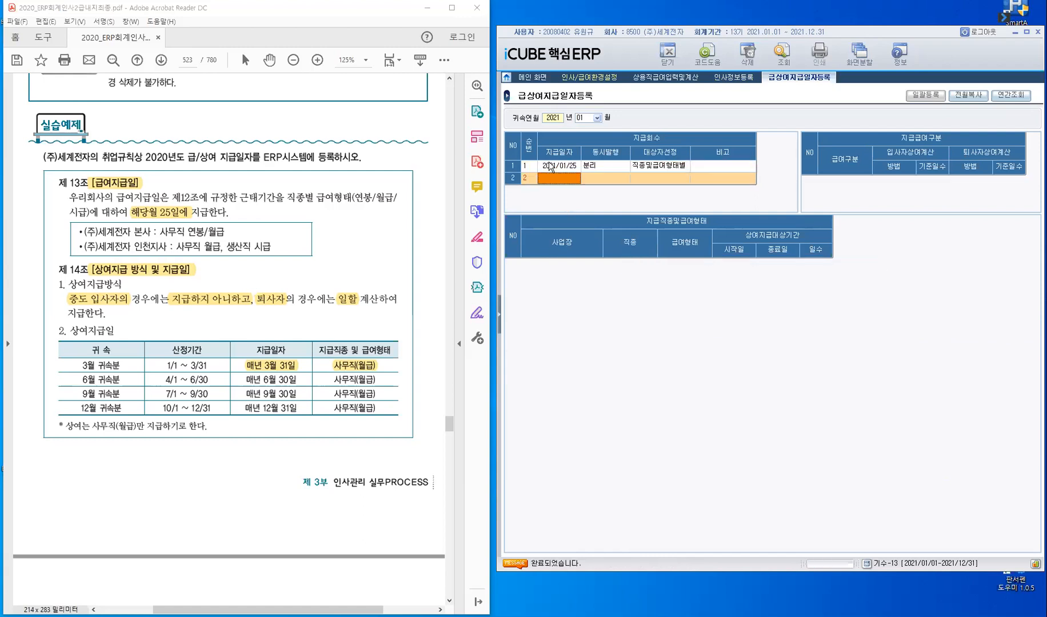
Enter 급여 as the 비고 of the 2021/01/25 payment row and reselect that row
click(668, 166)
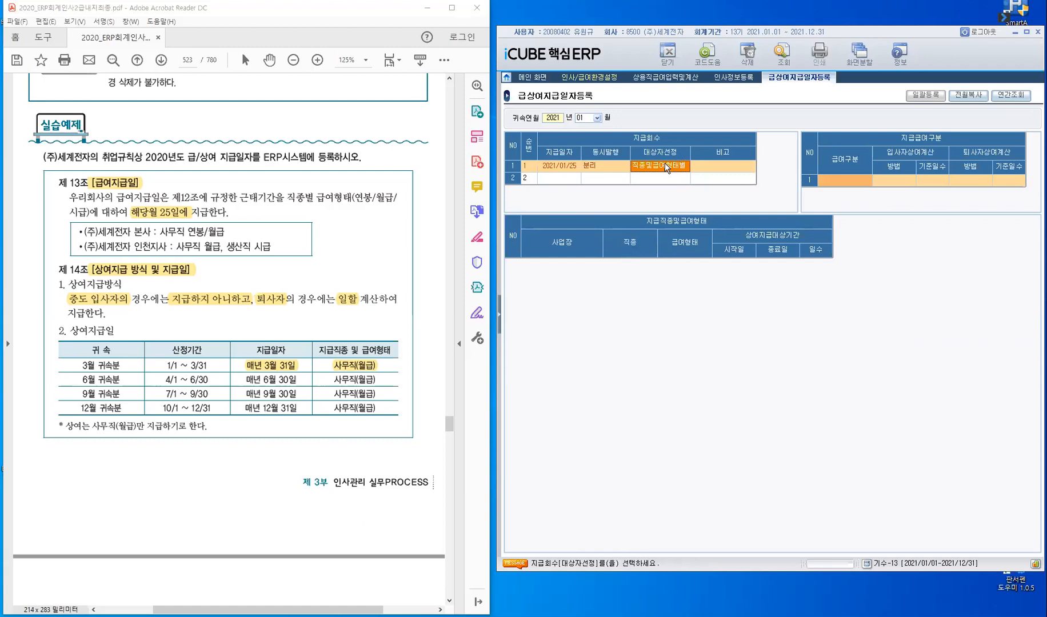
key(Return)
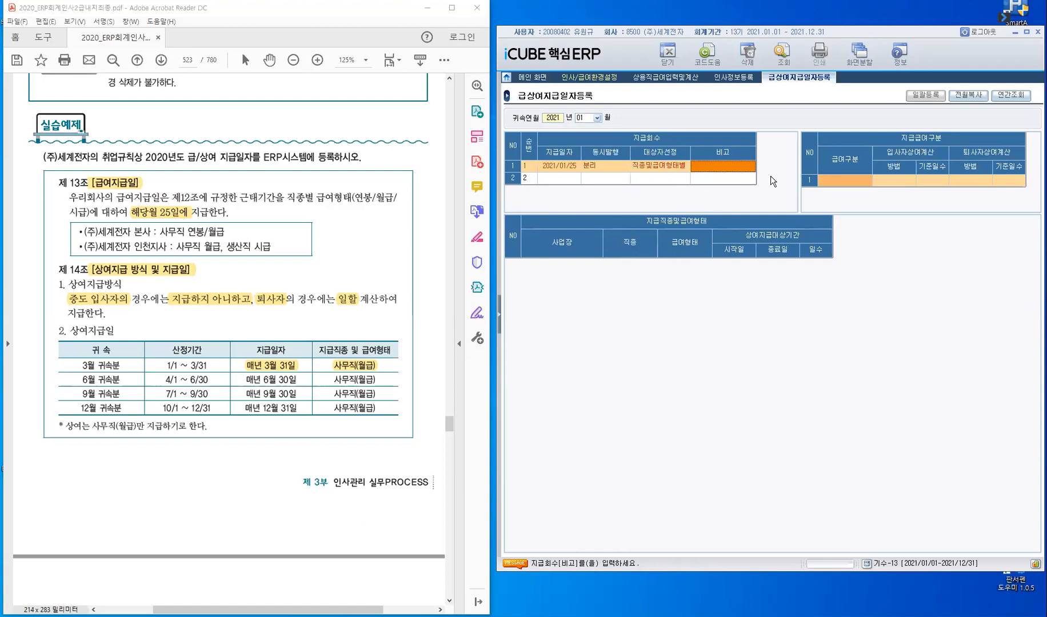
click(737, 167)
text(급여)
key(Return)
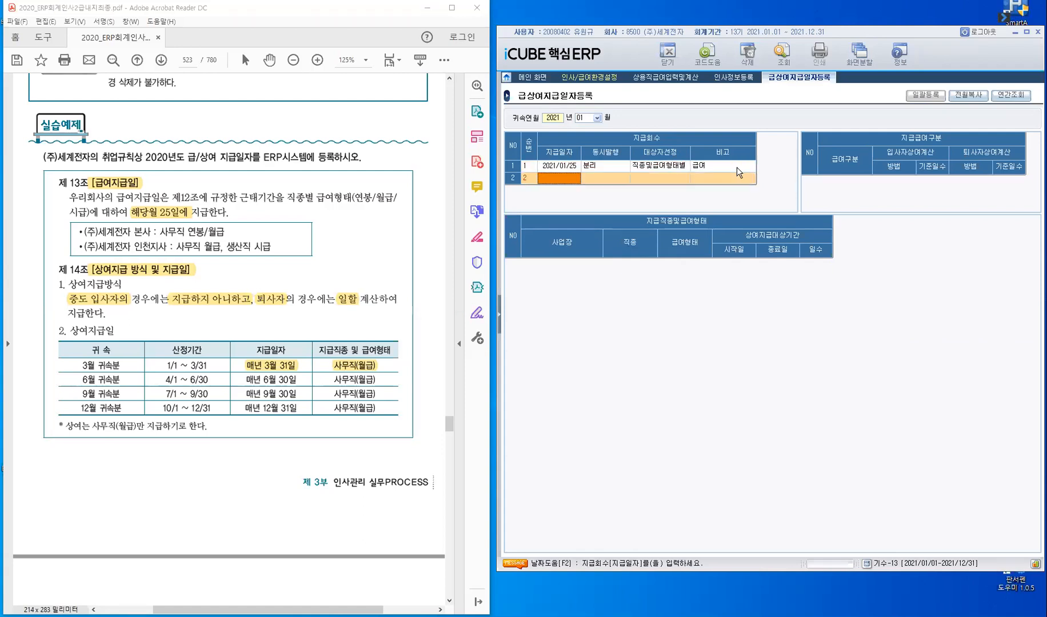
key(Up)
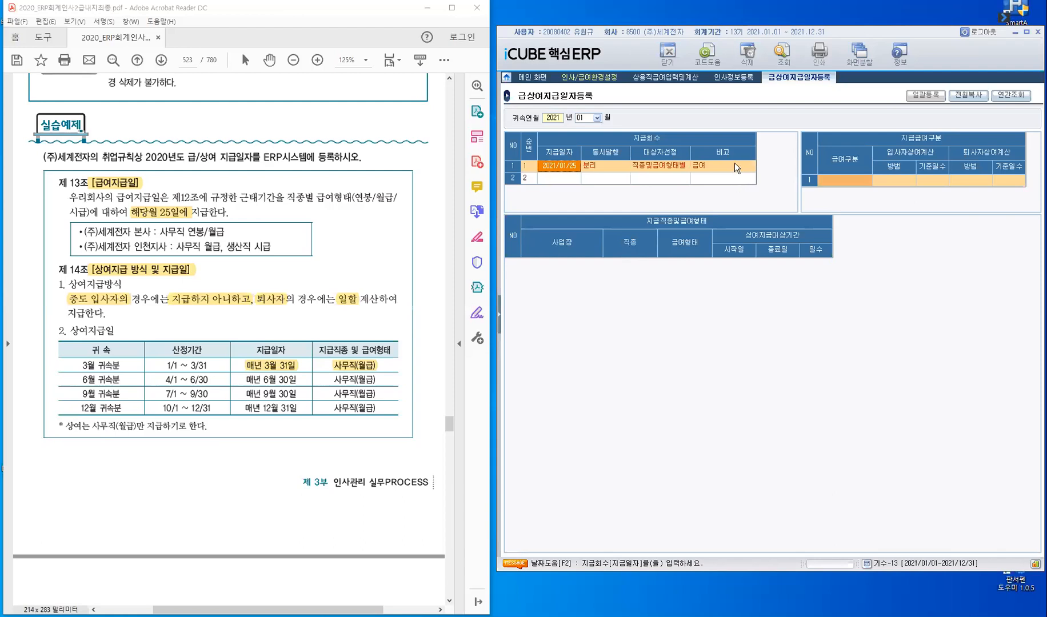
Set the 급여구분 of the 2021/01/25 payment to 급여 (code 100)
click(847, 180)
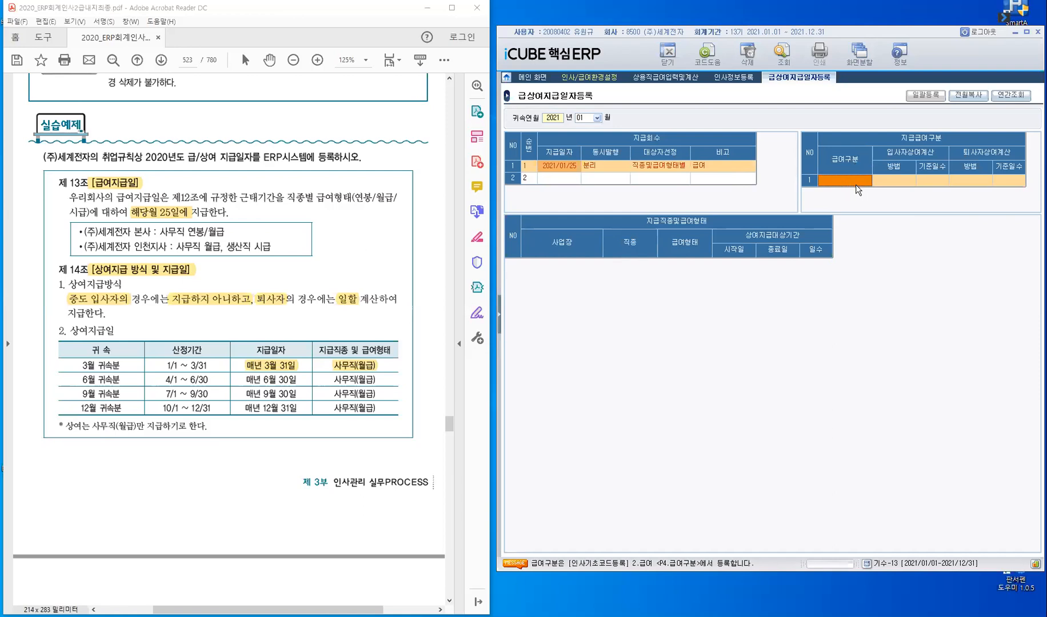
double_click(857, 189)
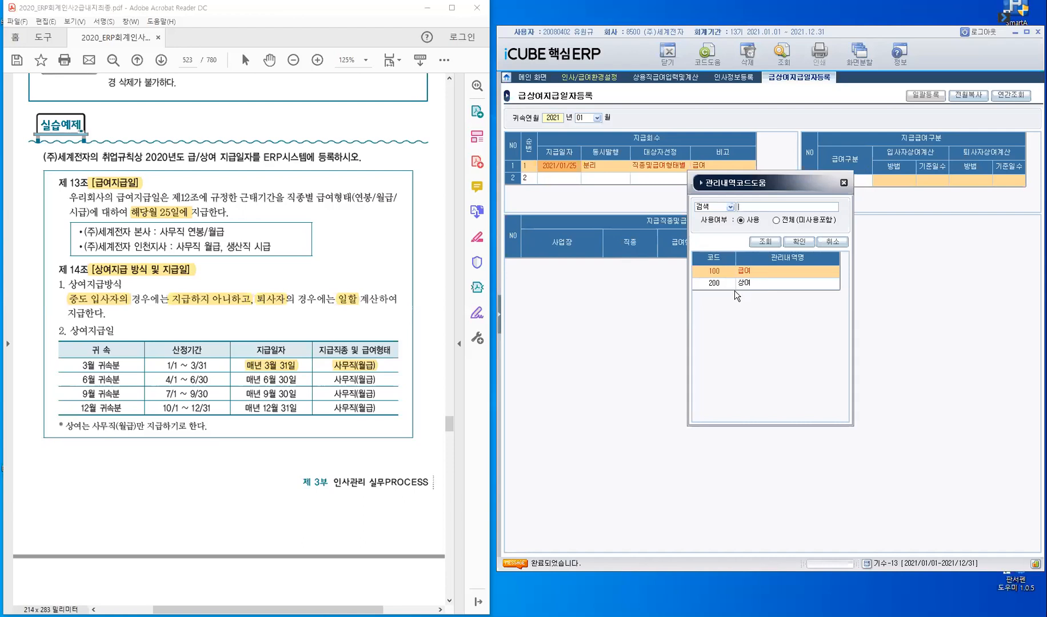
click(731, 274)
click(799, 242)
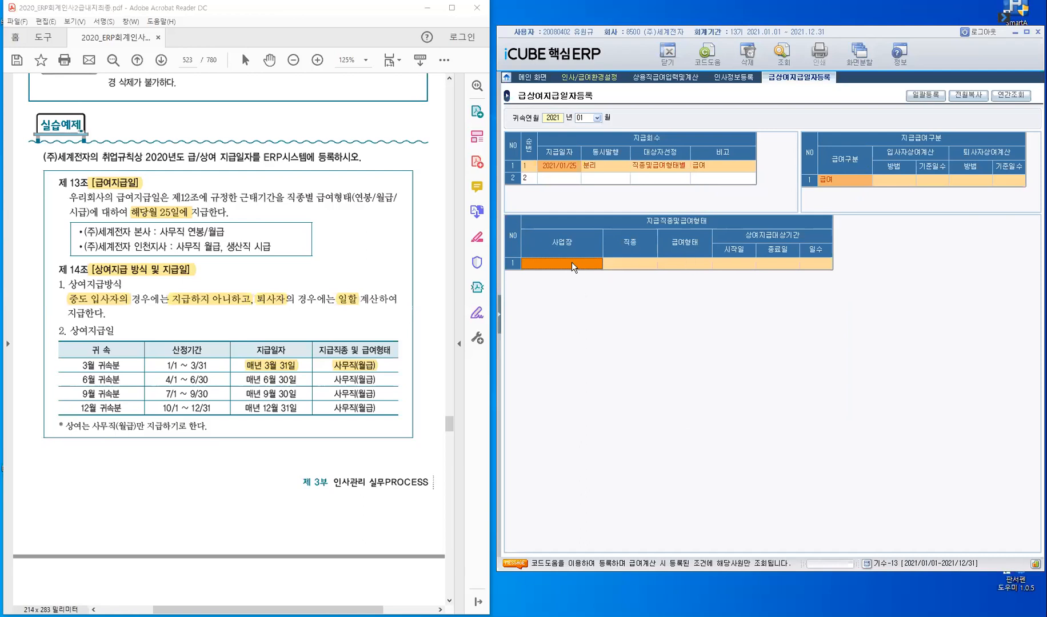
Add a 지급직종및급여형태 row for (주)세계전자본사 with 직종 사무직 and 급여형태 연봉
key(F2)
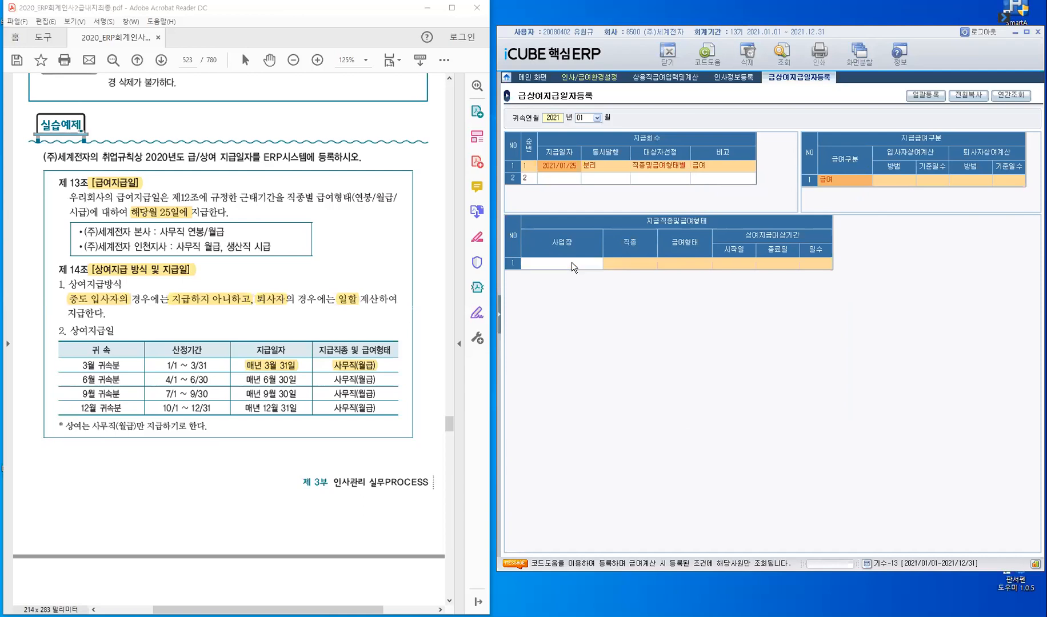
click(717, 271)
click(802, 243)
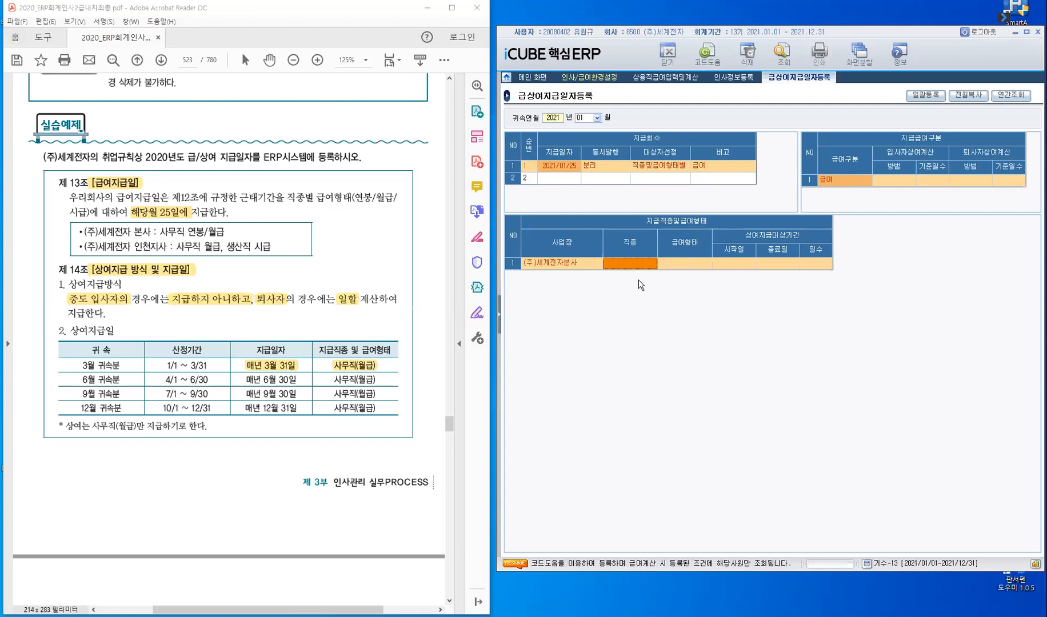
key(F2)
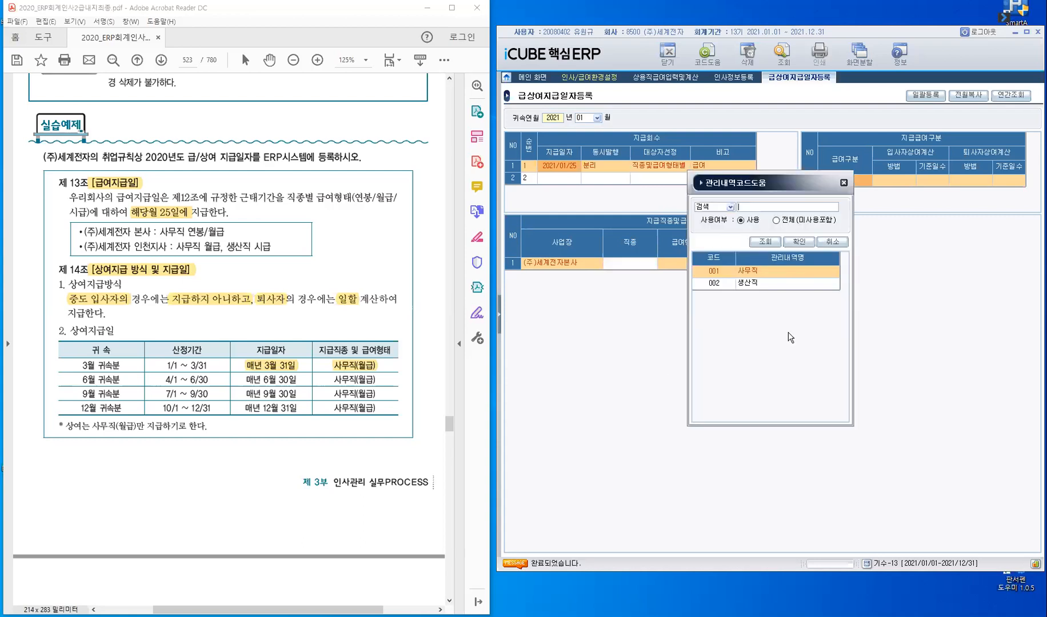
click(809, 240)
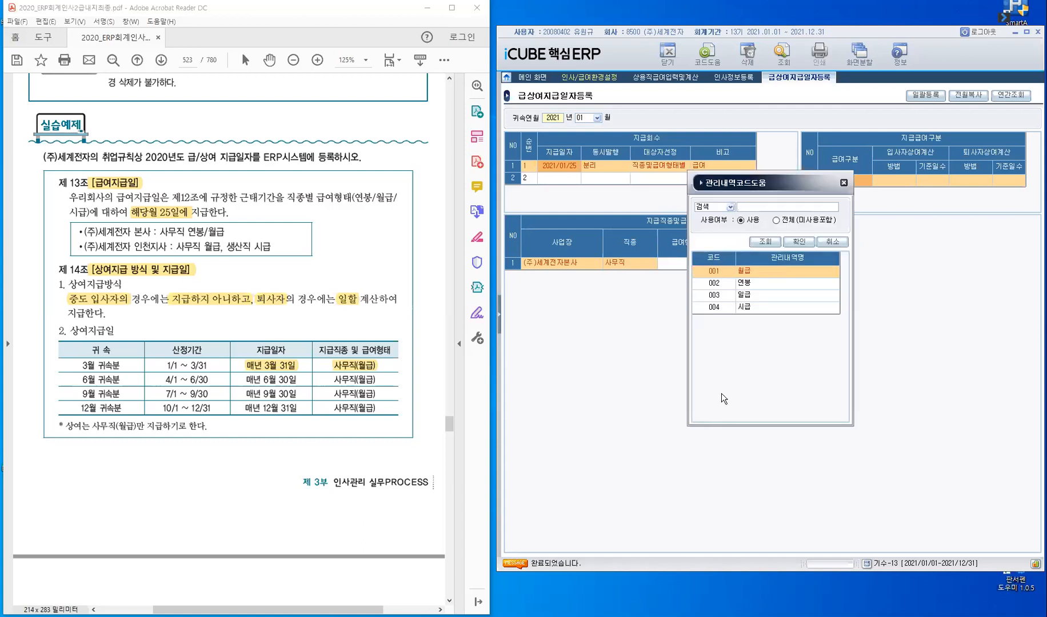
click(725, 282)
click(800, 243)
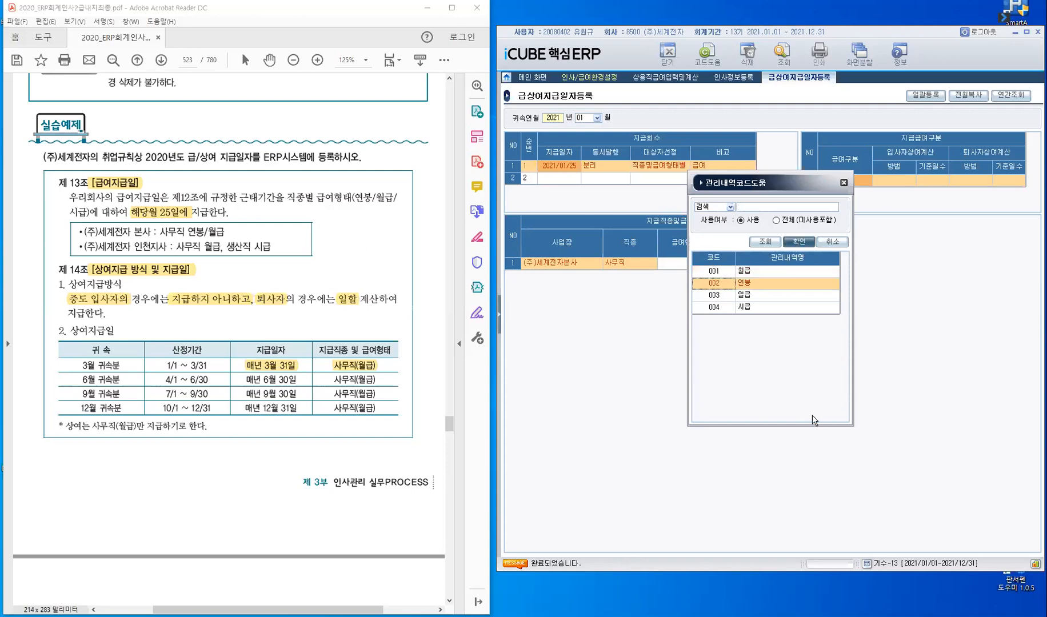
Add a second 지급직종및급여형태 row for (주)세계전자본사 with 직종 사무직 and 급여형태 월급
key(F2)
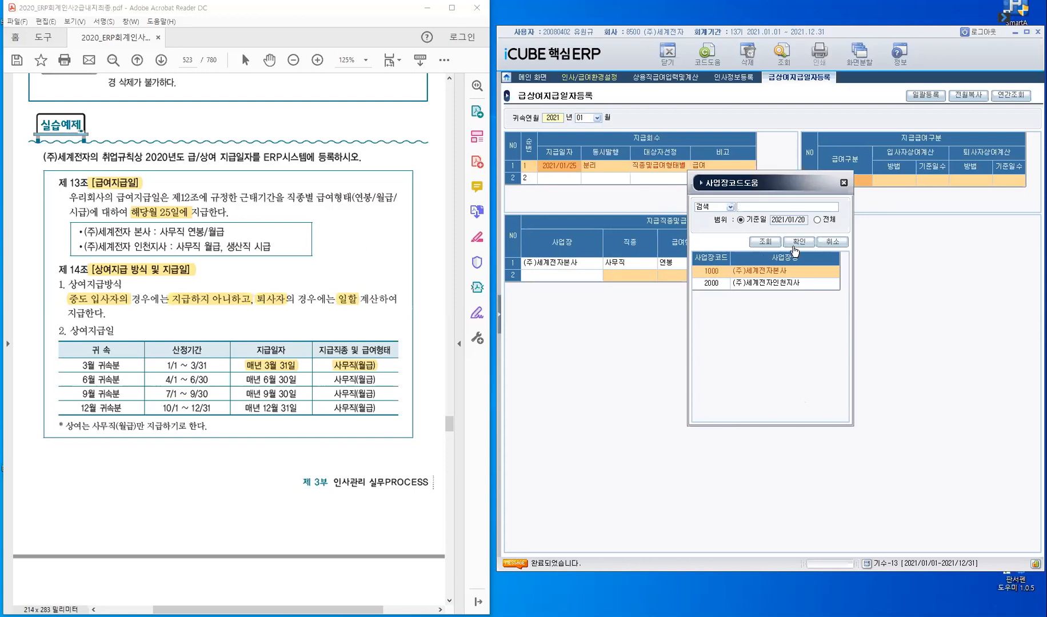
click(799, 243)
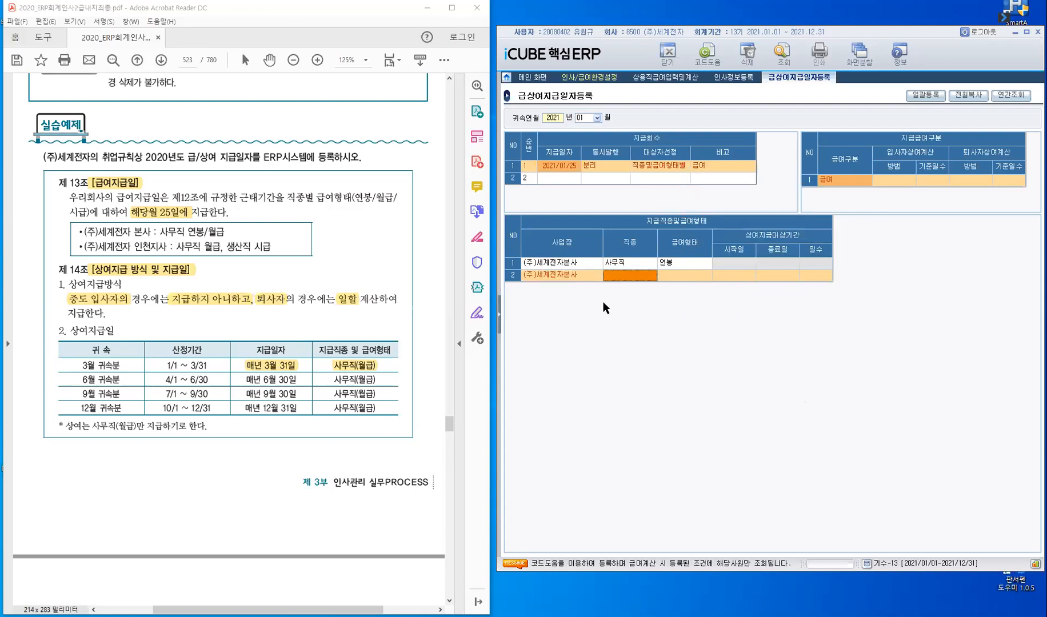
key(F2)
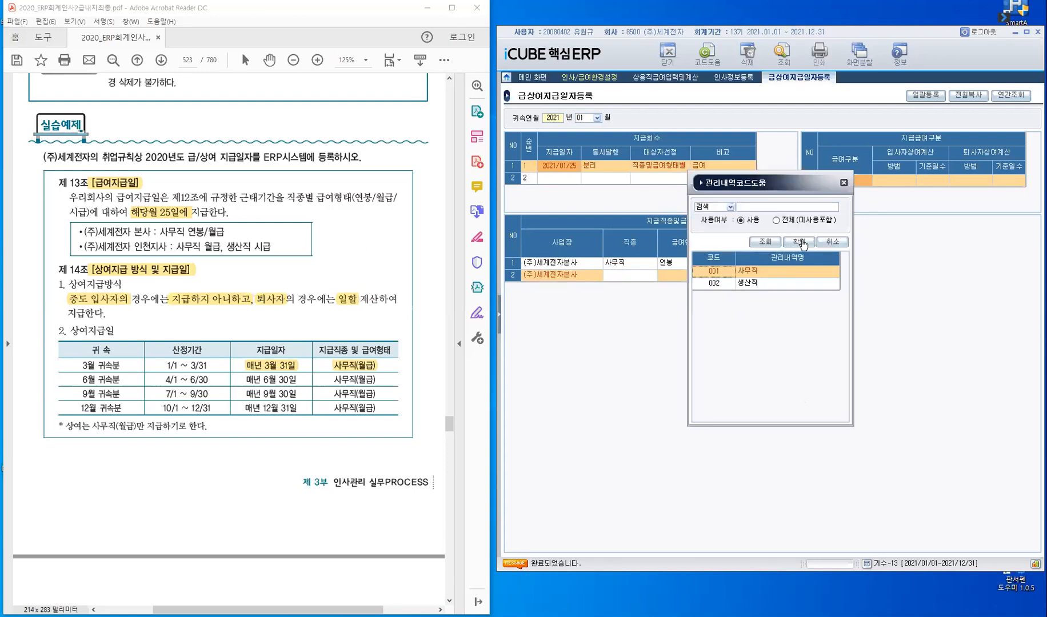
key(Return)
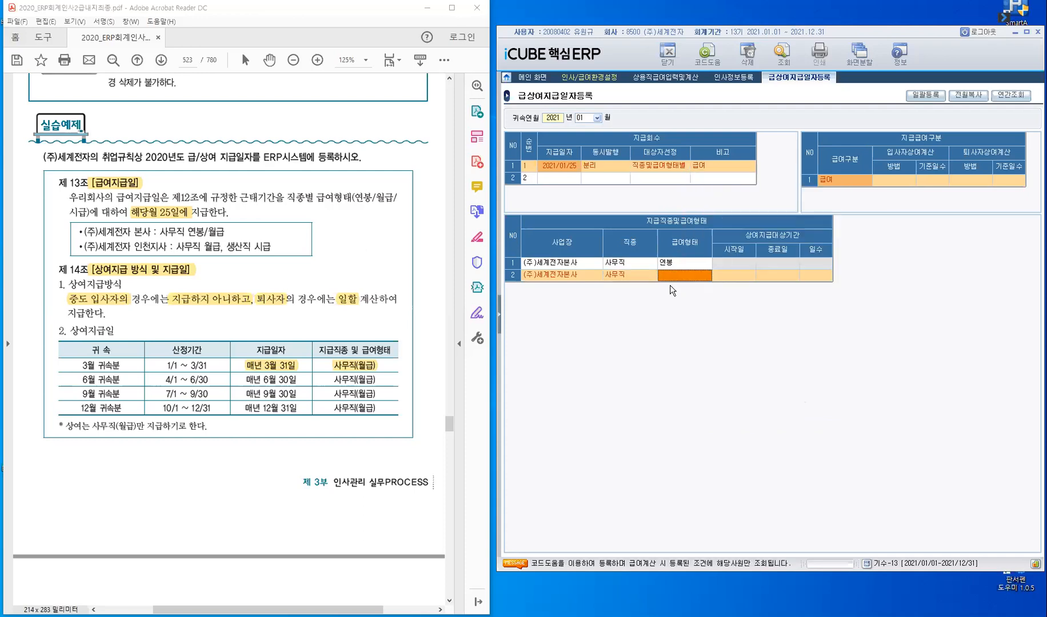
key(F2)
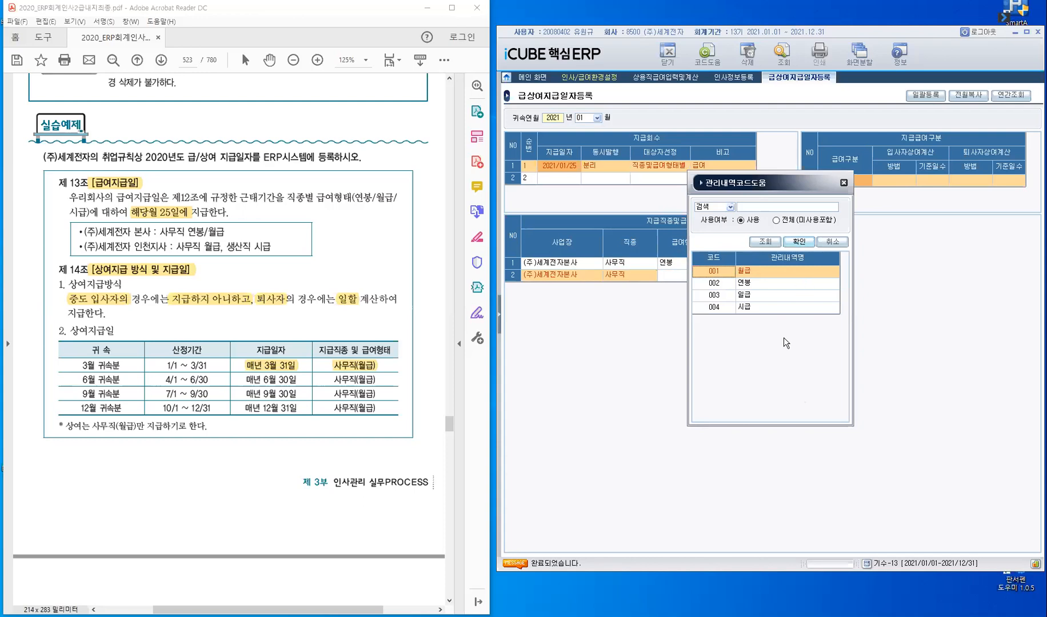
key(Return)
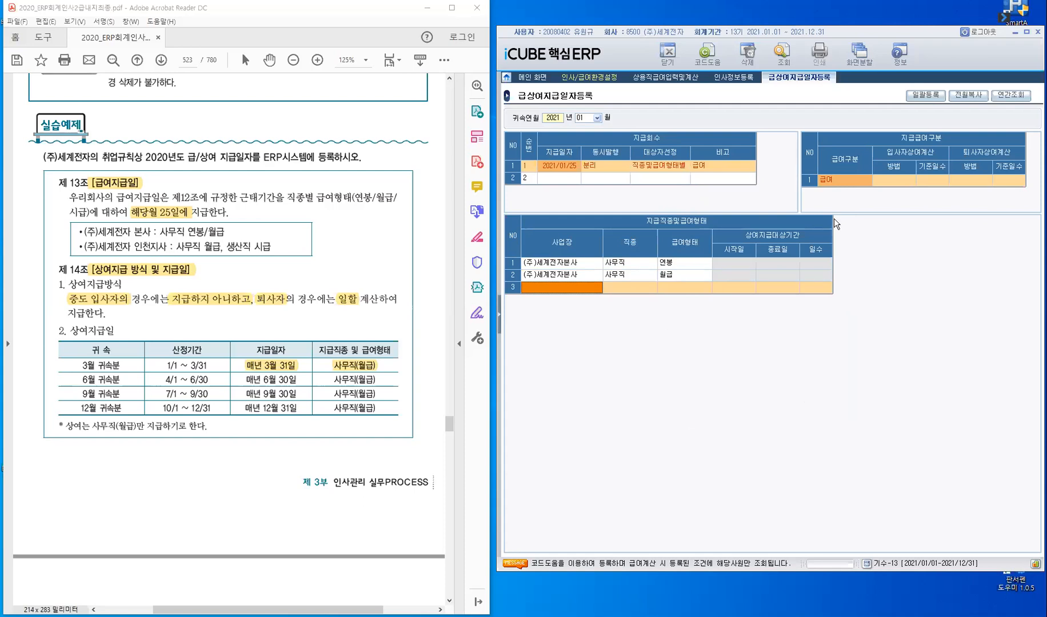
Bulk-register (일괄등록) 사무직 월급 and 생산직 시급 for workplace 2000 (주)세계전자인천지사
click(922, 100)
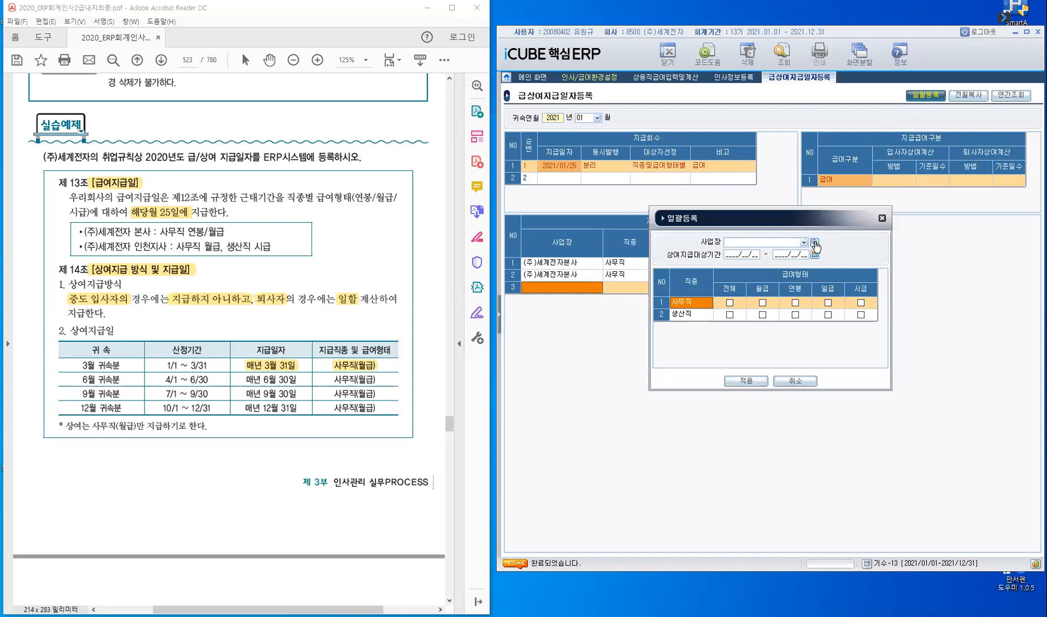
click(814, 244)
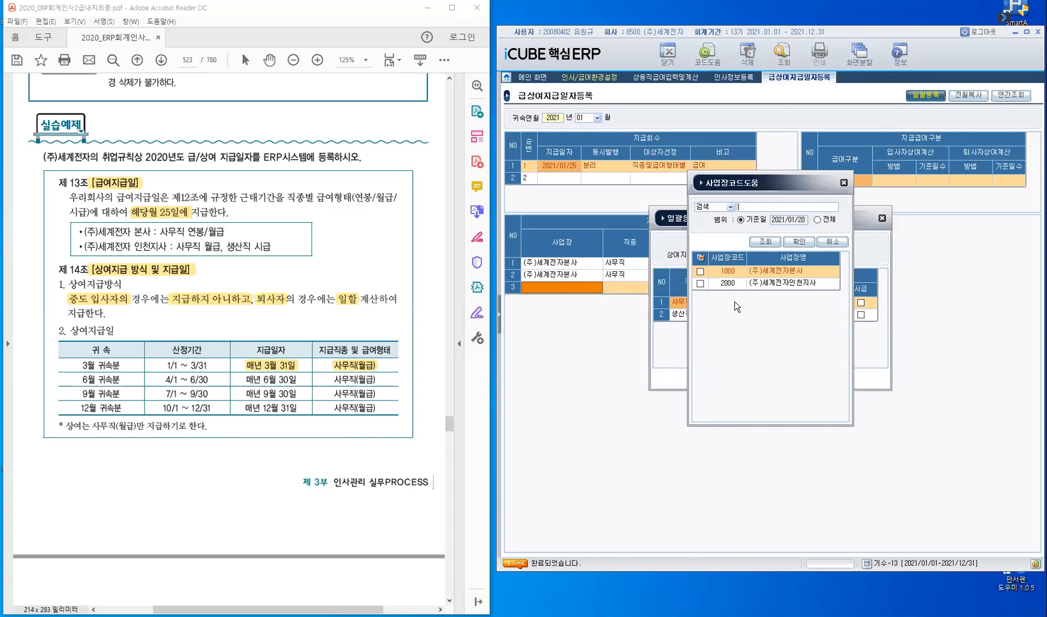
click(701, 284)
click(800, 243)
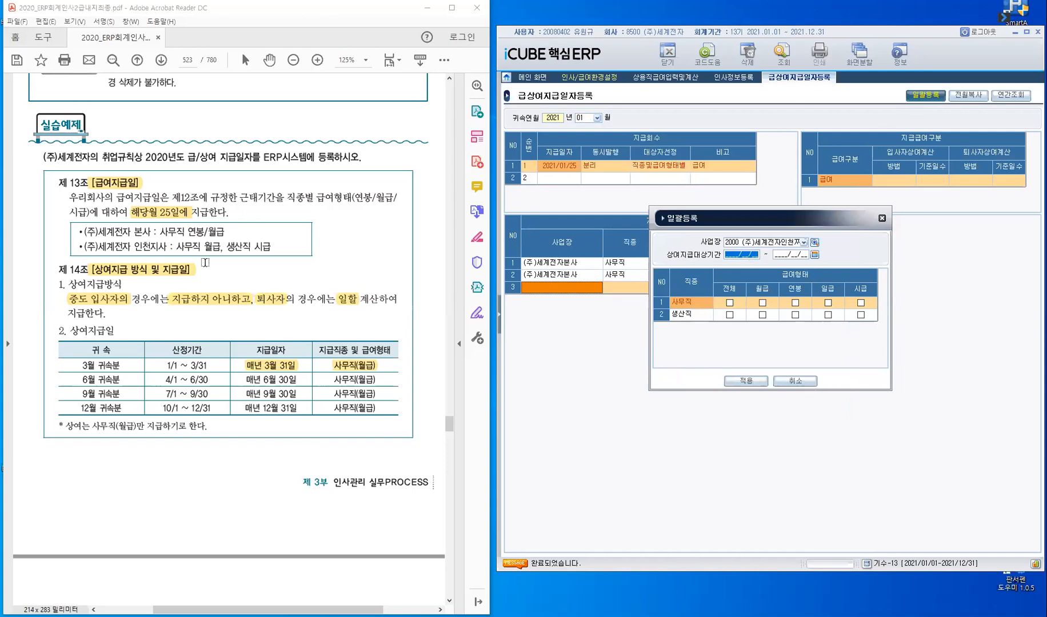
click(697, 305)
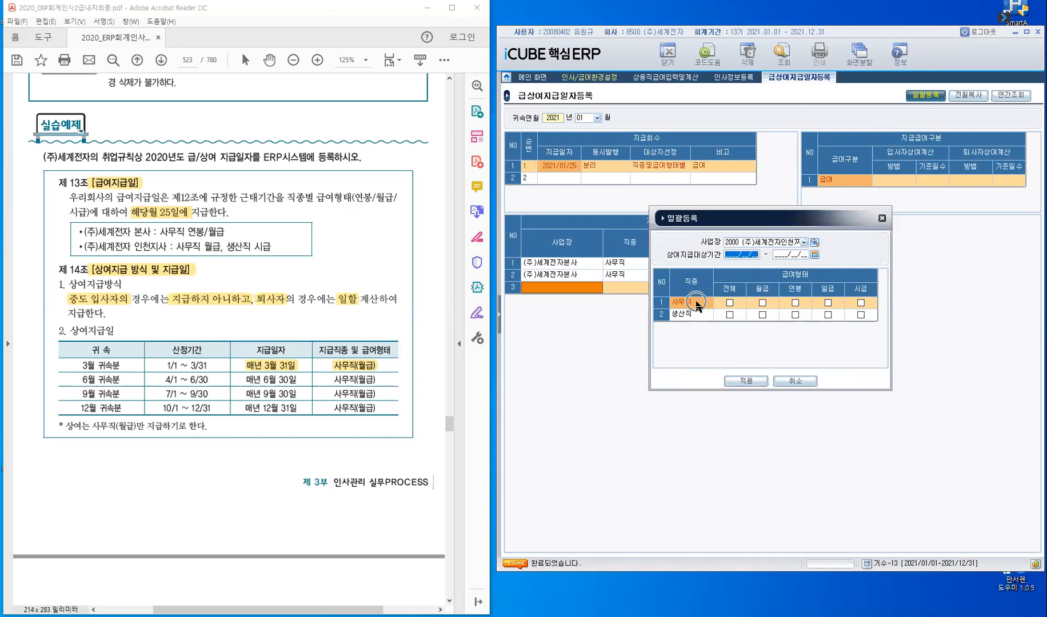
click(763, 303)
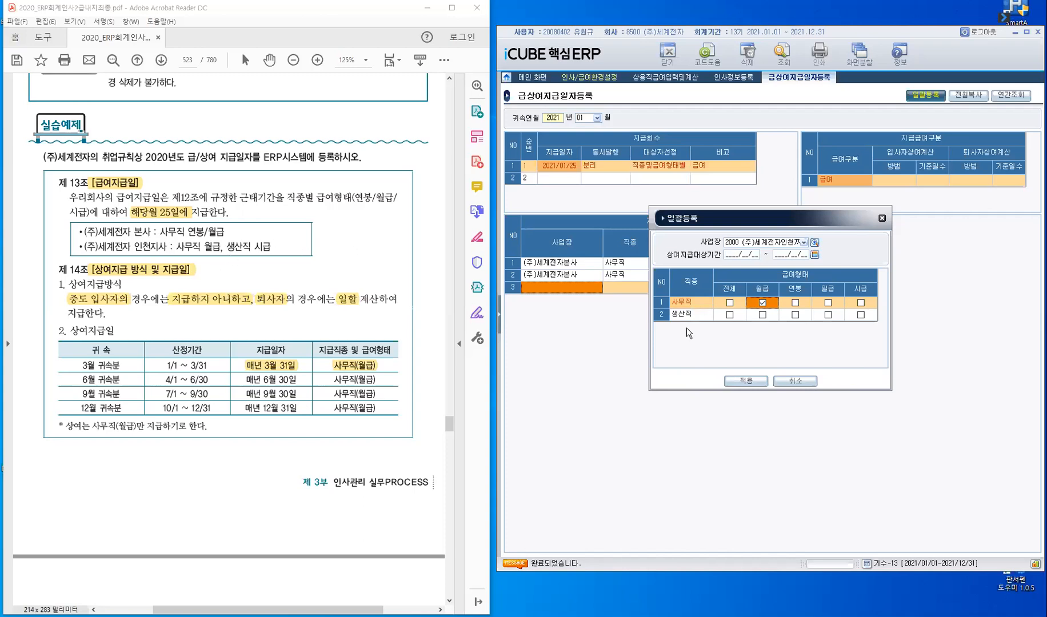
click(861, 315)
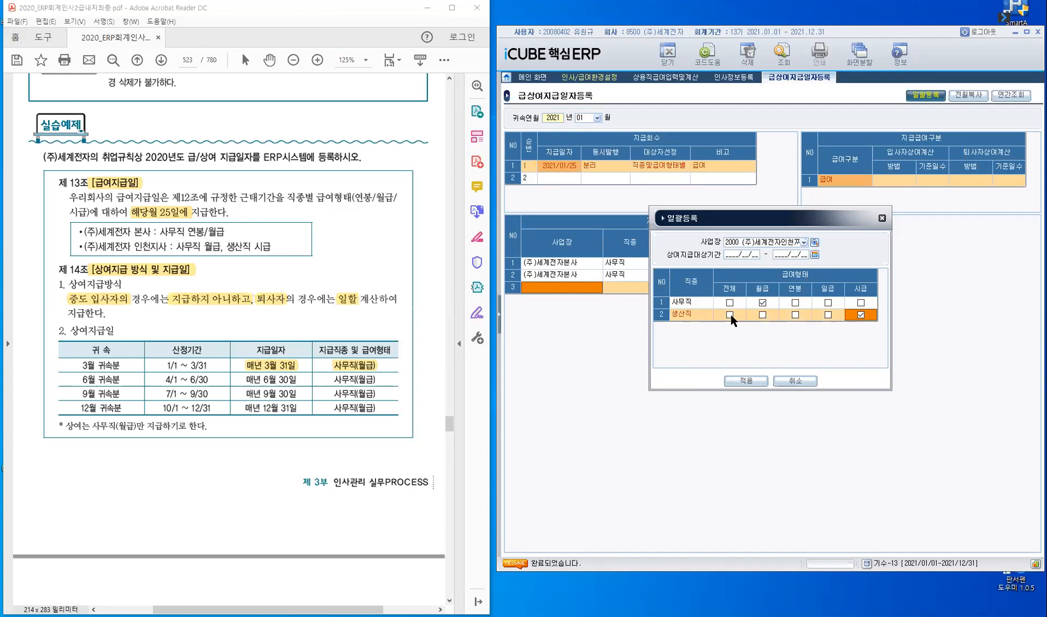
click(746, 381)
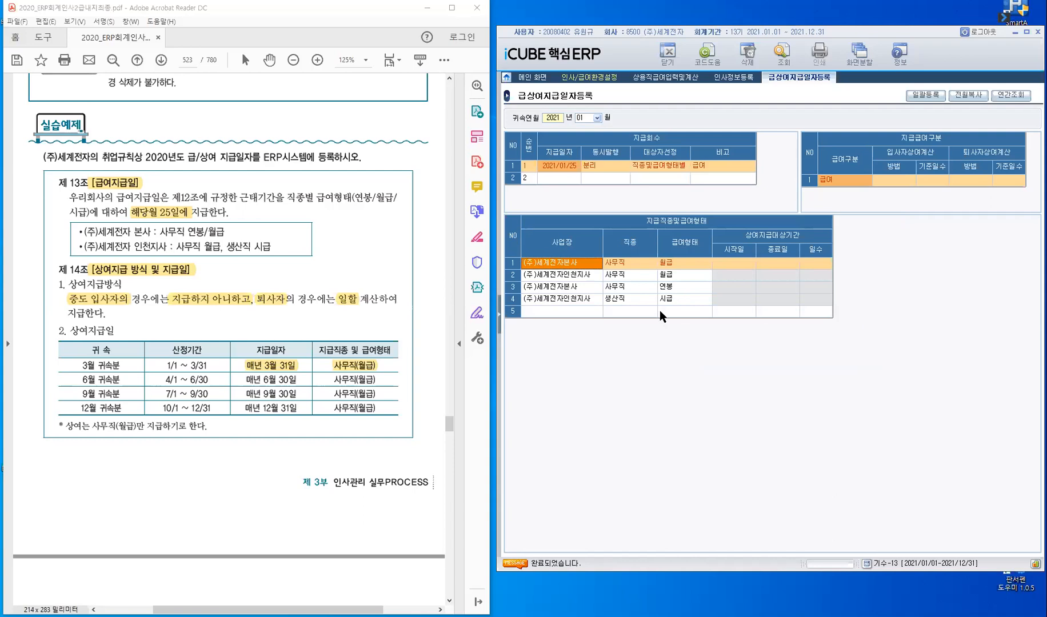
click(596, 309)
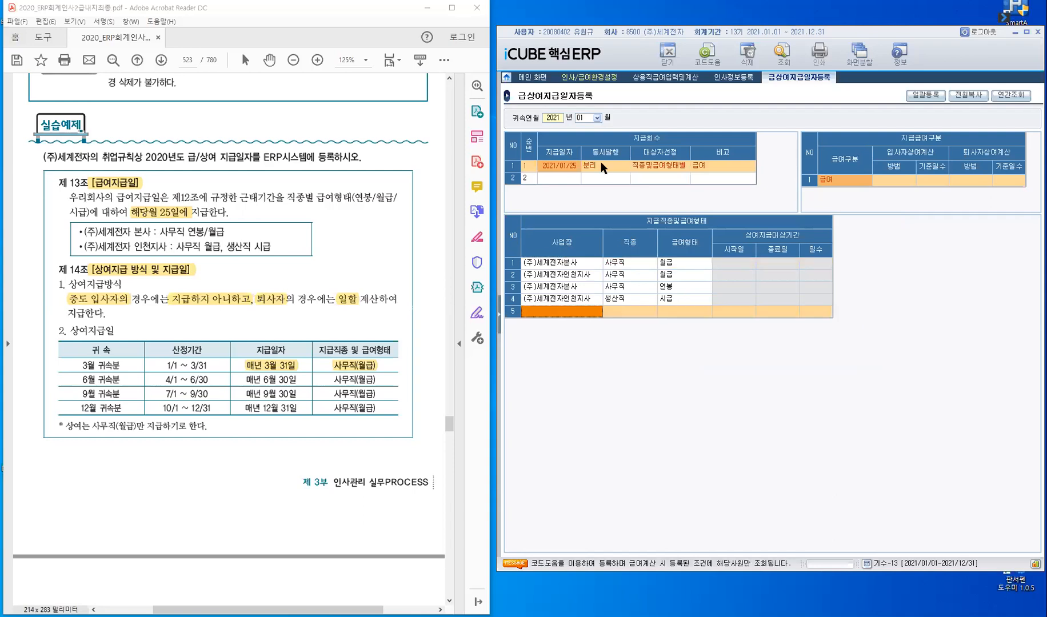
Switch 귀속연월 to 2021/02 and copy the 2021/01 payment data into it with 전월복사
click(595, 116)
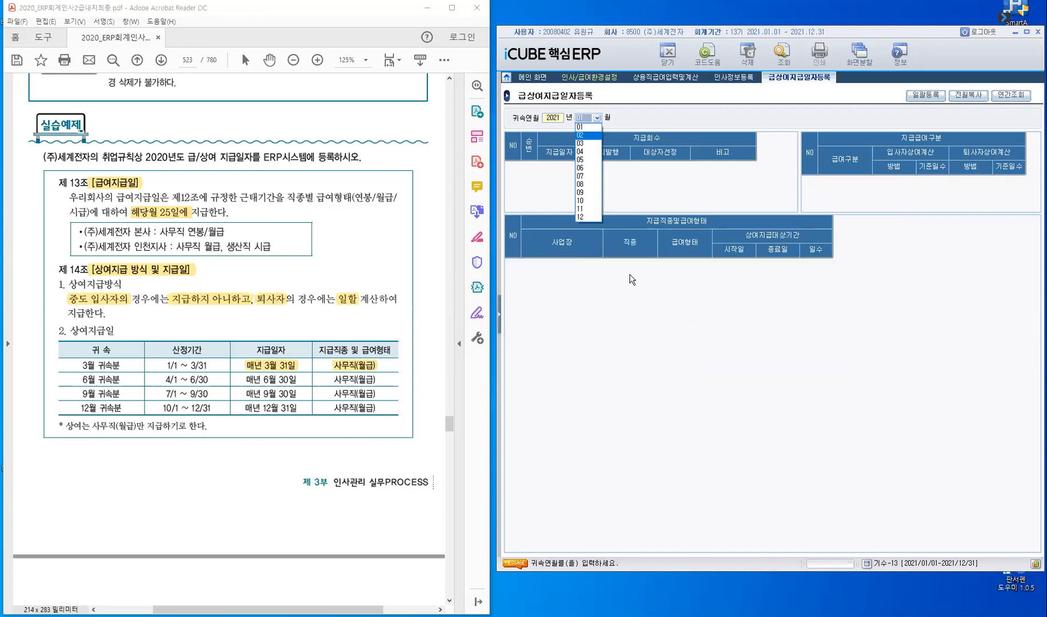
click(552, 167)
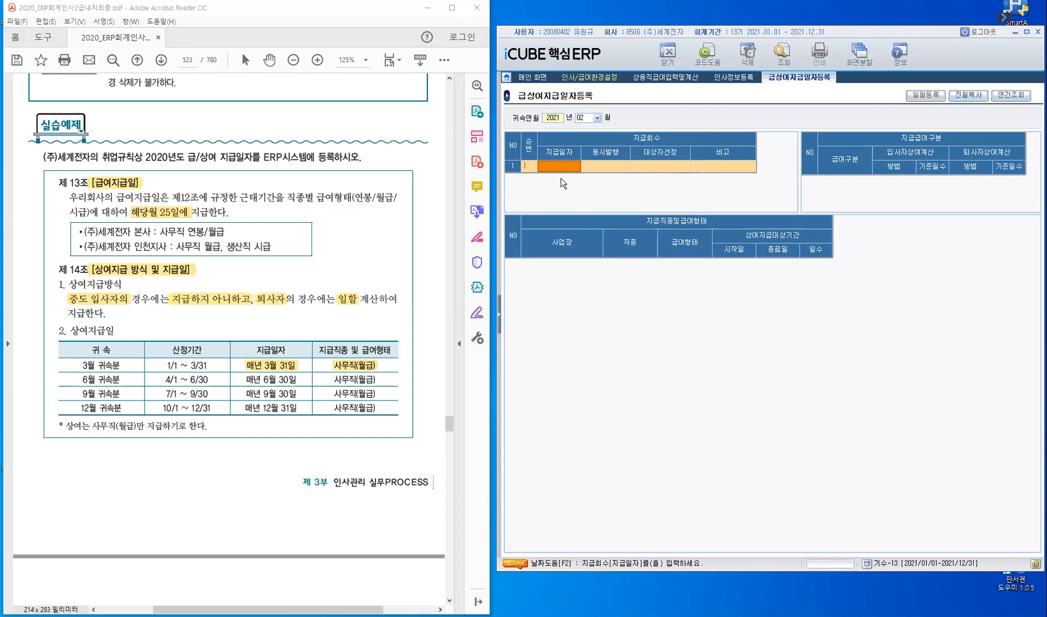
click(978, 98)
click(971, 97)
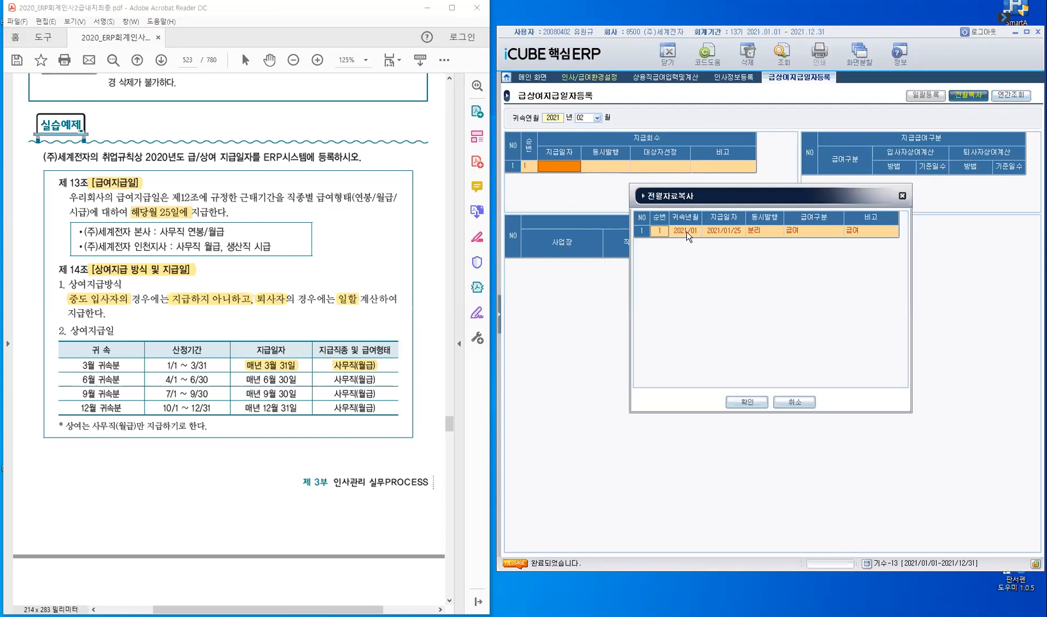
click(746, 403)
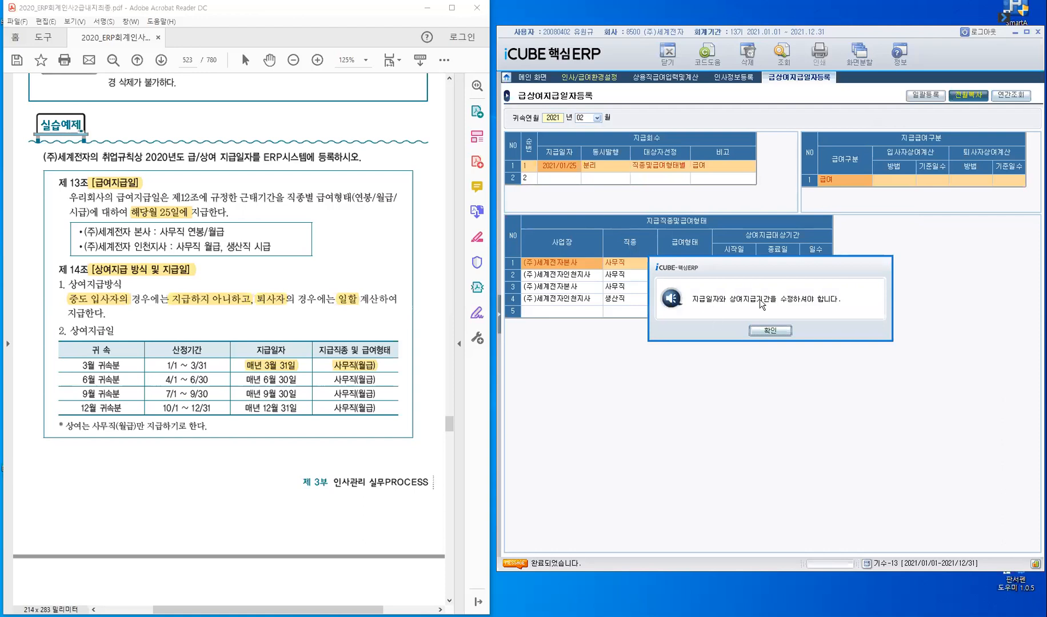
click(782, 333)
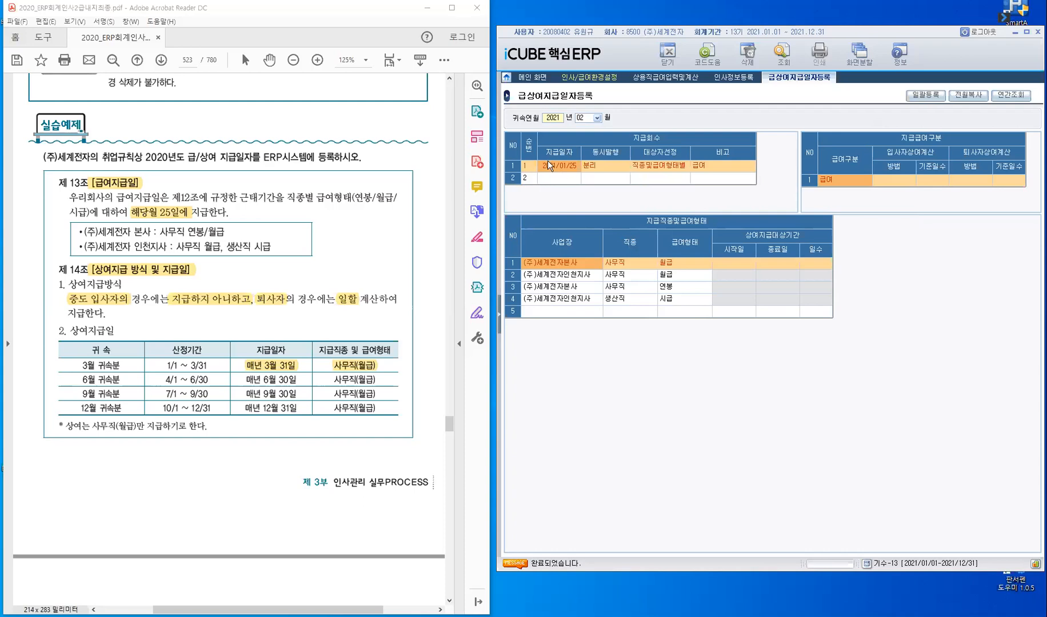
Set the copied row's 지급일자 to 2021/02/25 and query the February data again
text(2021/02/25)
key(Return)
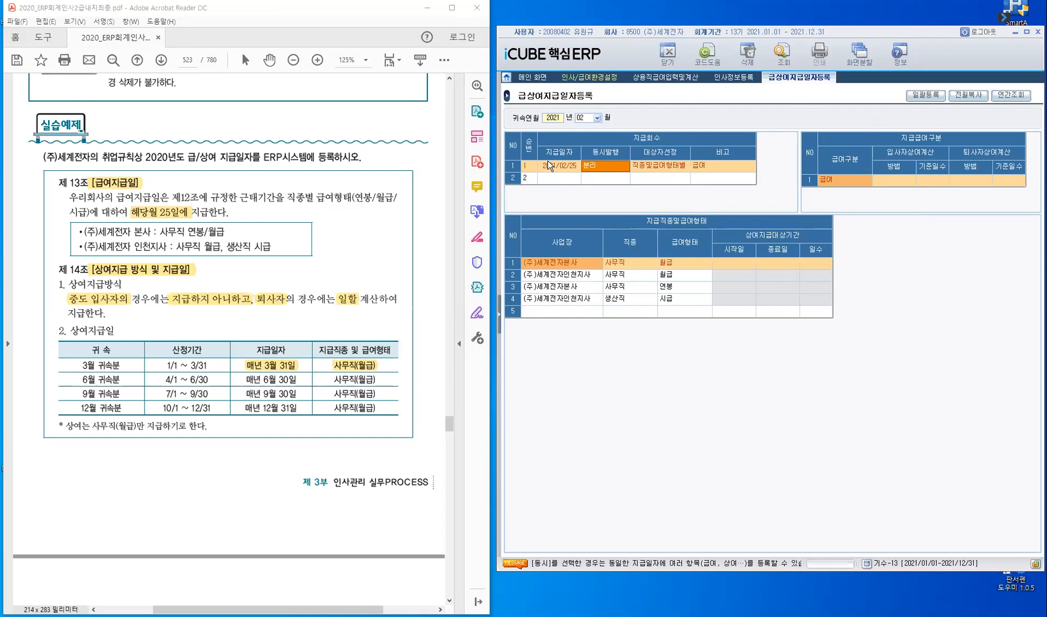
click(782, 54)
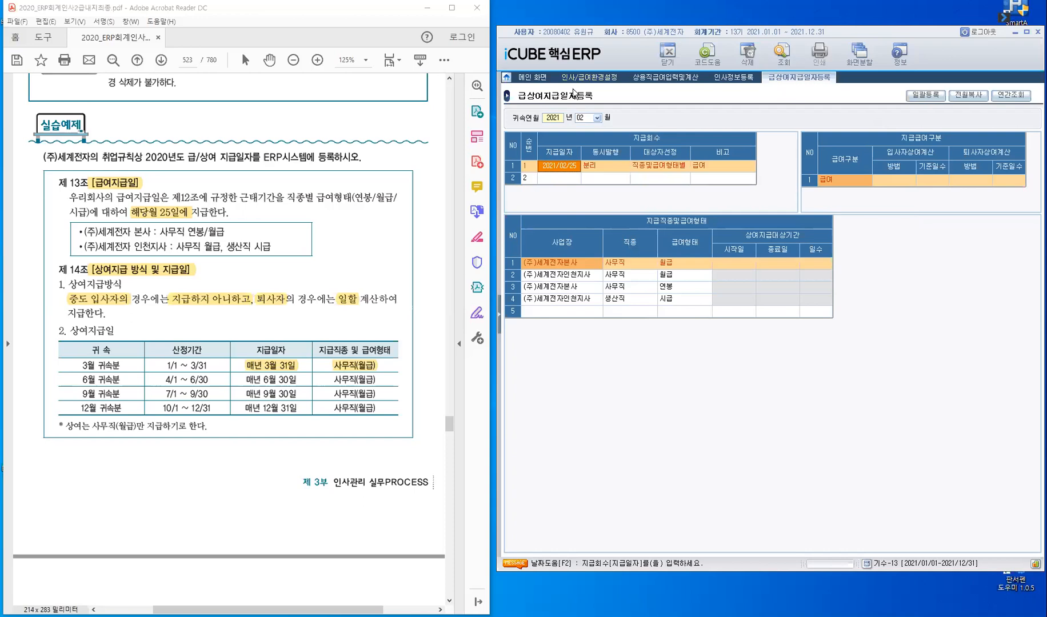
Switch 귀속연월 to 2021/03 and copy the 2021/02 payment data into it with 전월복사
click(597, 117)
click(582, 144)
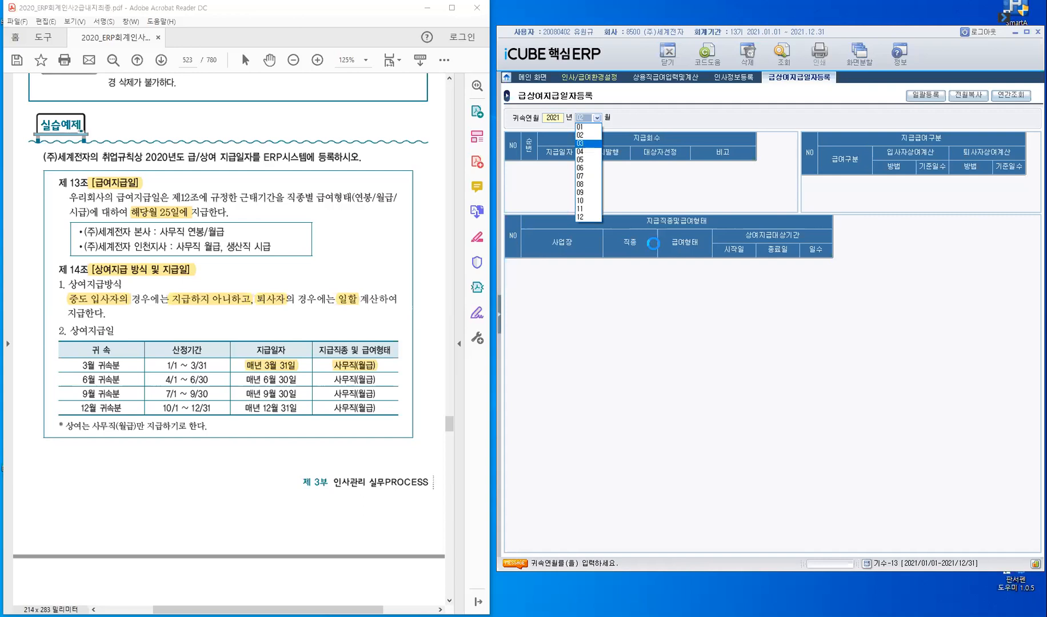
click(968, 95)
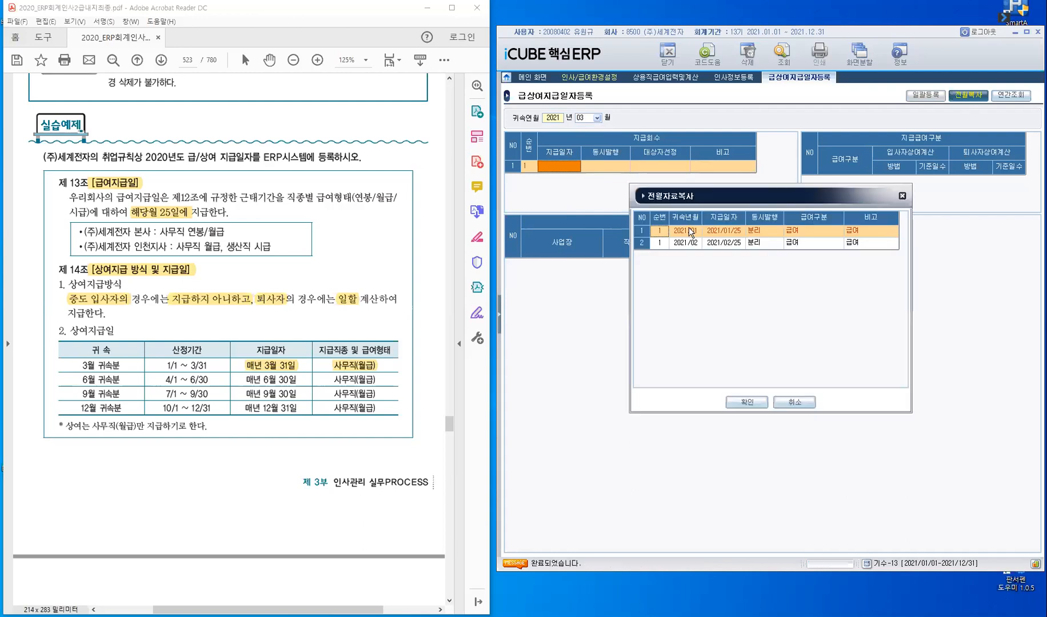
click(687, 242)
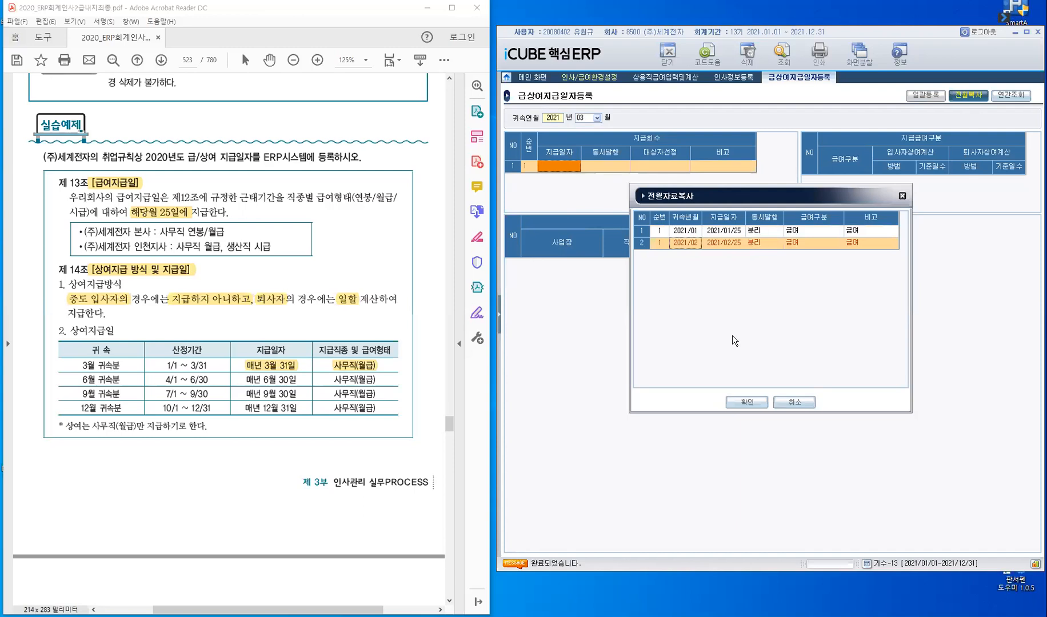
click(753, 403)
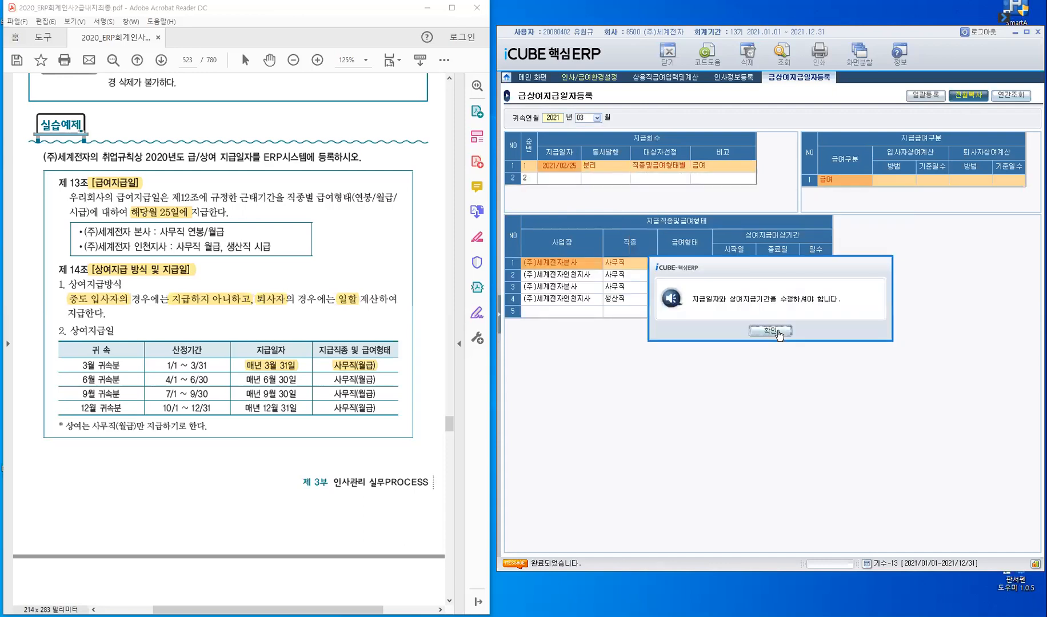
click(770, 331)
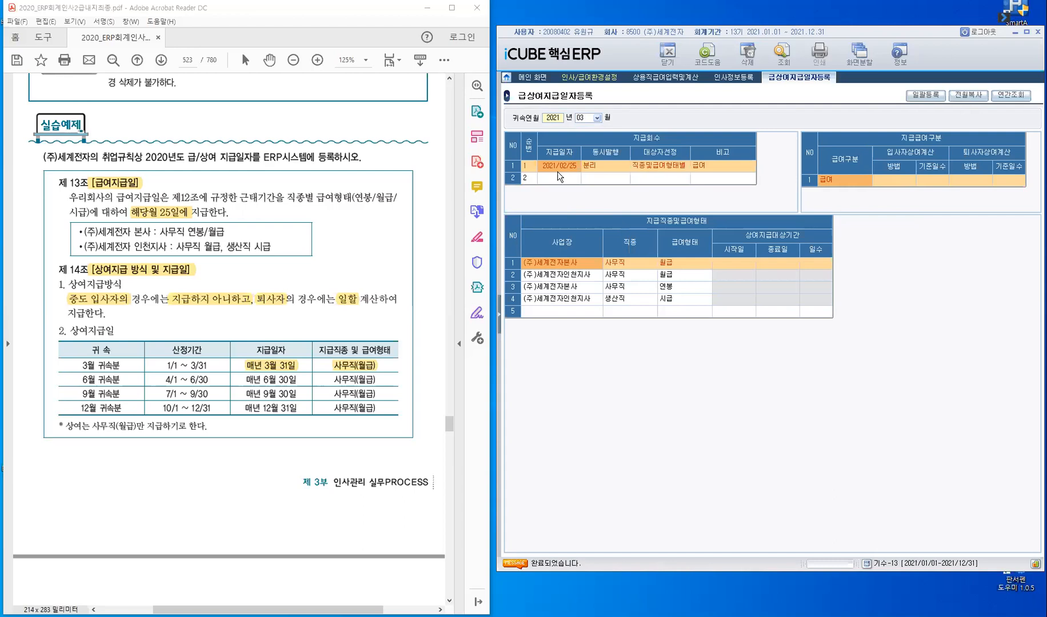
Set the copied 급여 row's 지급일자 to 2021/03/25 and move on to the empty second 지급회수 row
text(2021/0)
key(BackSpace)
text(0325)
key(Return)
key(Return)
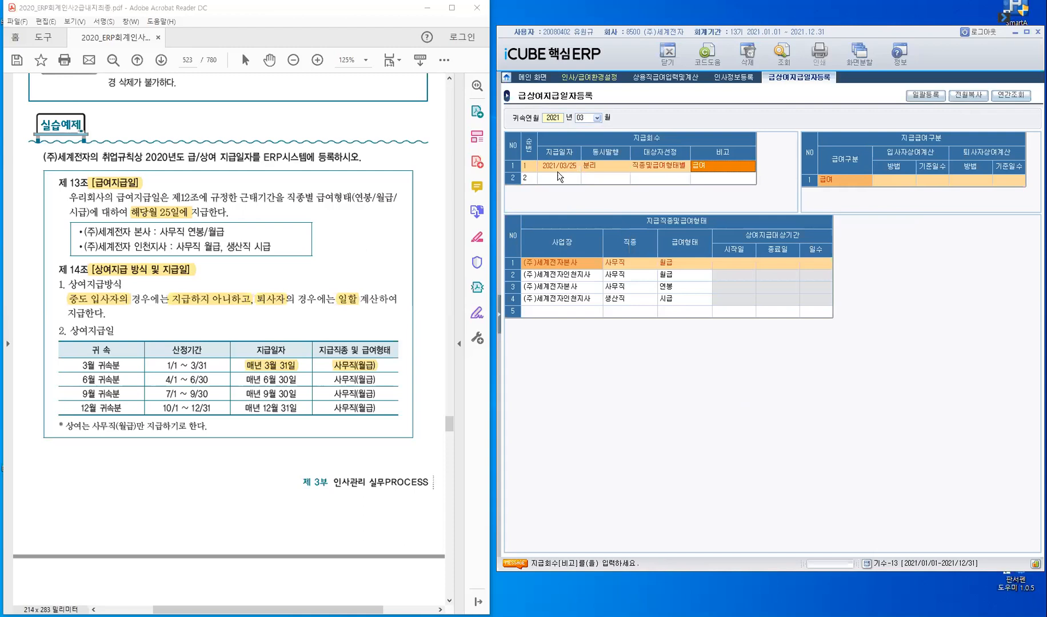
key(Return)
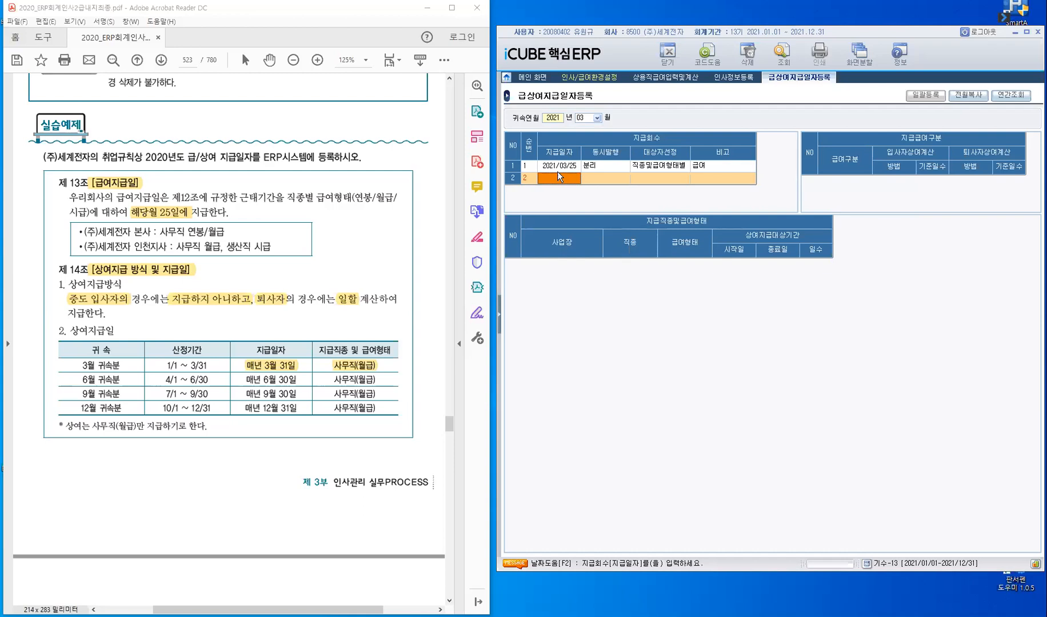
Fill the second 지급회수 row with 지급일자 2021/03/31, 동시발행 분리, 대상자선정 직종및급여형태별 and 비고 상여
text(21/03/31)
key(Return)
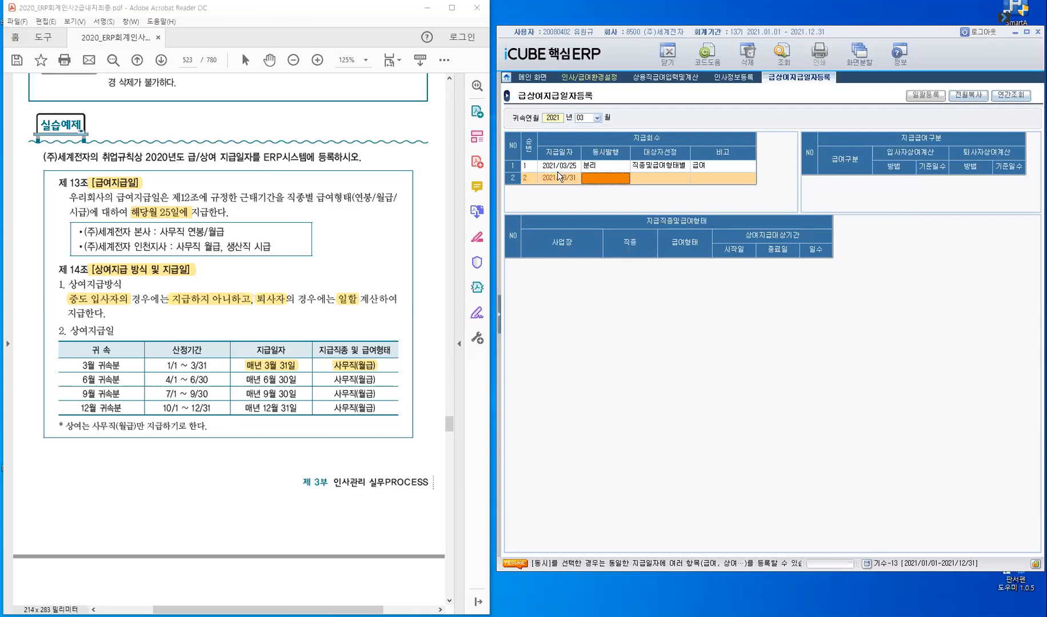
key(F2)
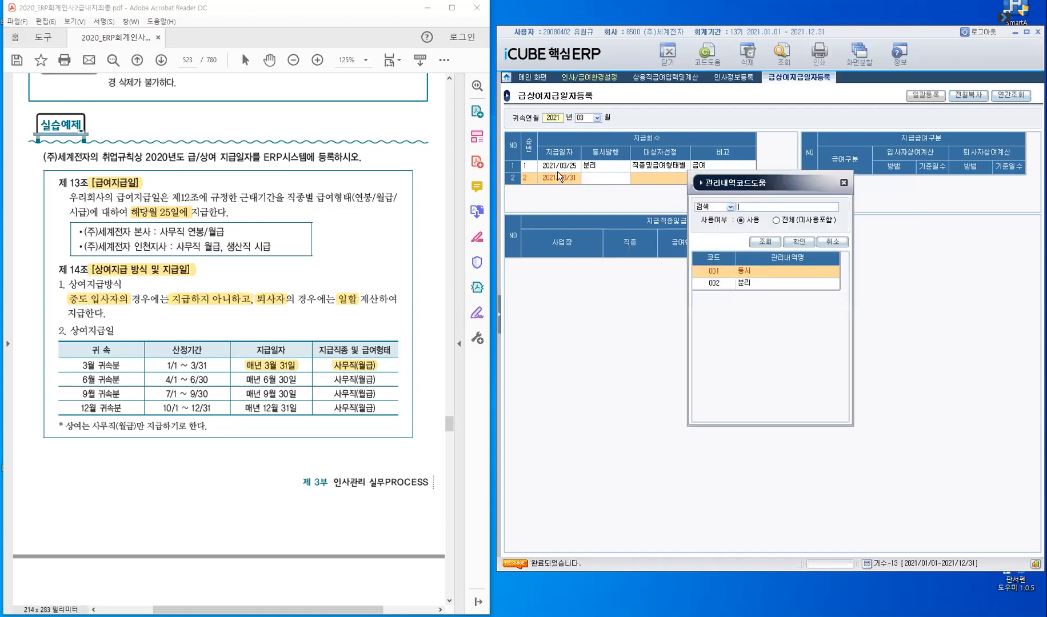
key(Down)
key(Return)
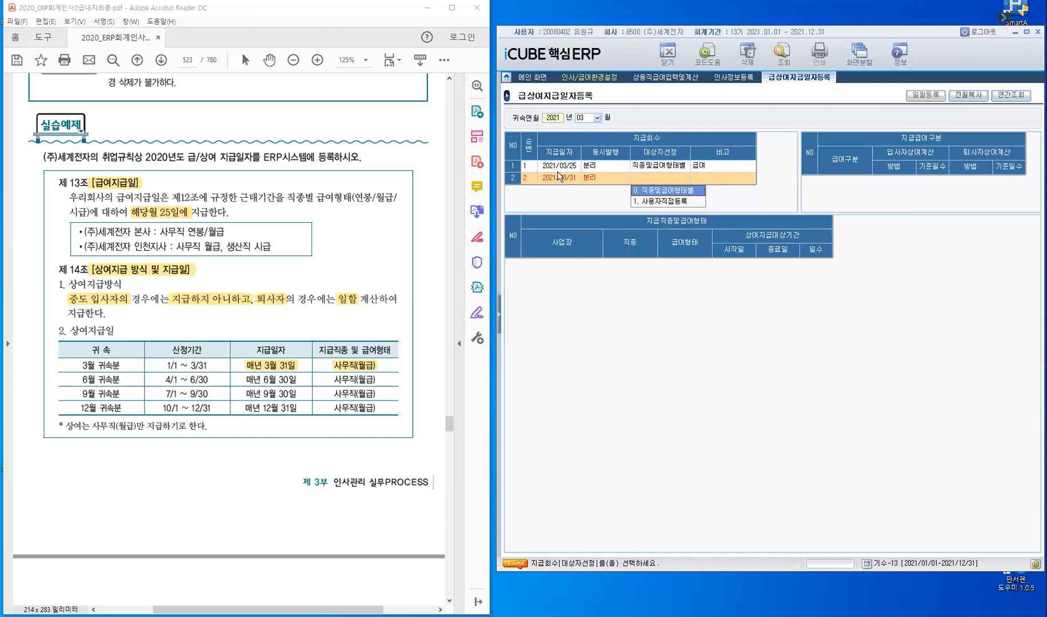
key(Return)
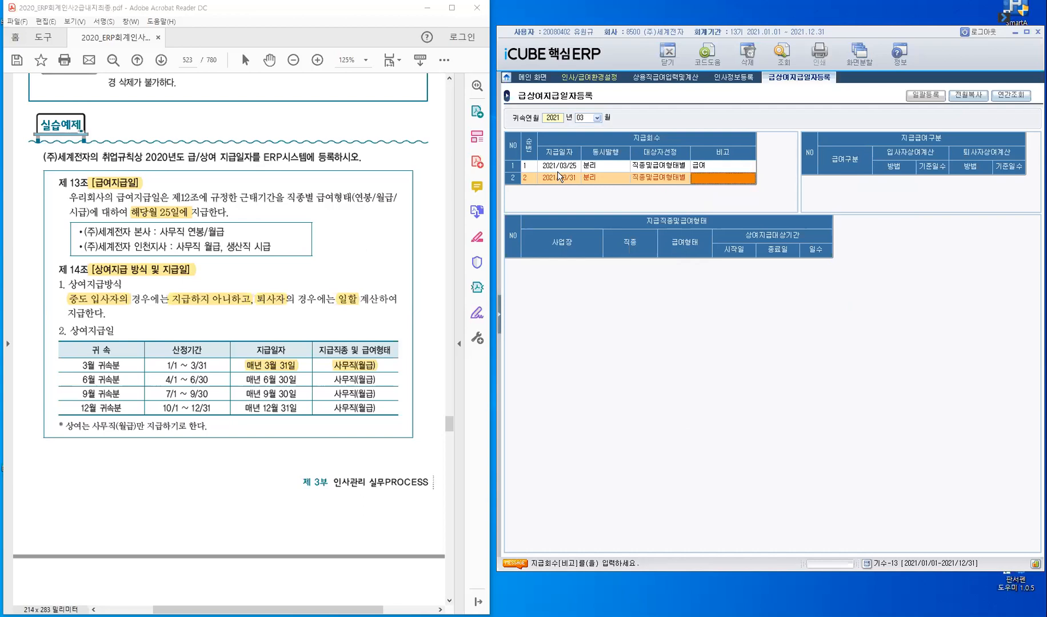
text(상)
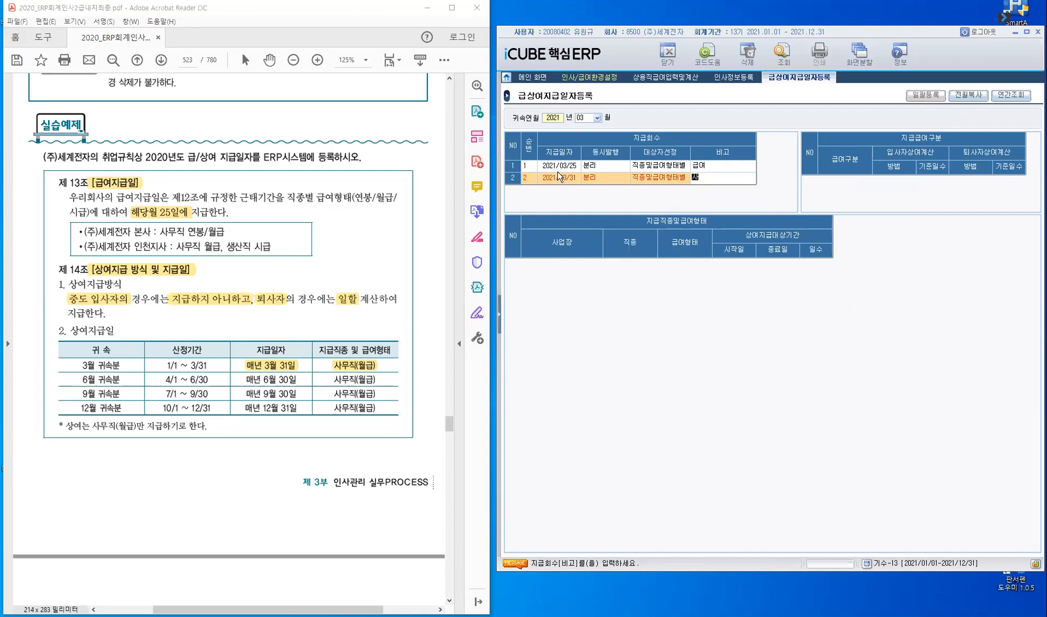
text(여)
key(Return)
key(Return)
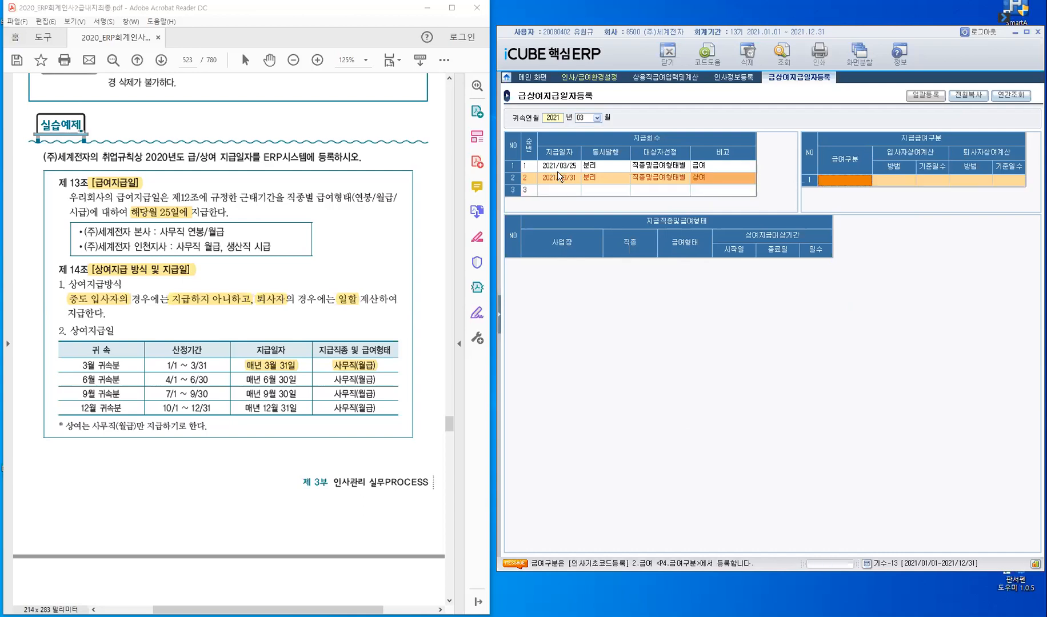
Choose 200 상여 as the 급여구분 for the 2021/03/31 payment
key(F2)
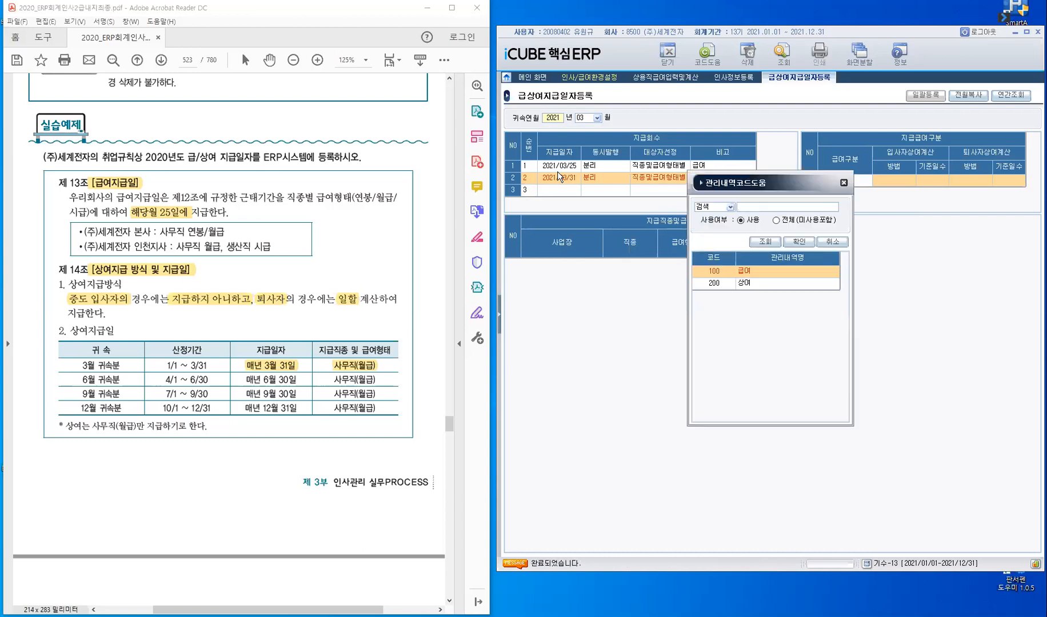
key(Down)
key(Return)
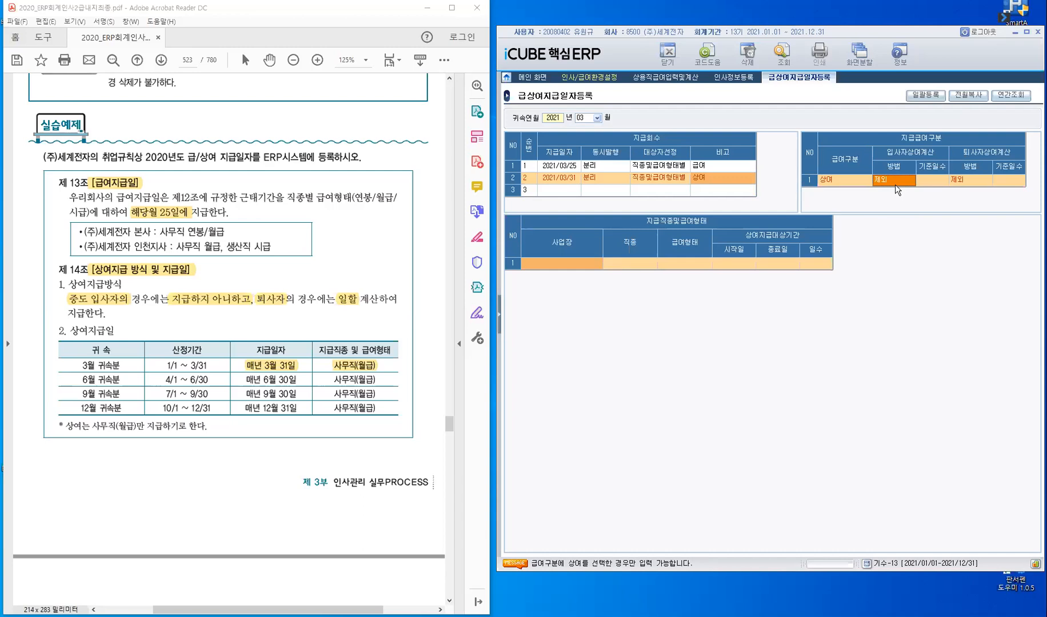
Set the 퇴사자상여계산 방법 of the 상여 row to 002 일
click(973, 180)
key(F2)
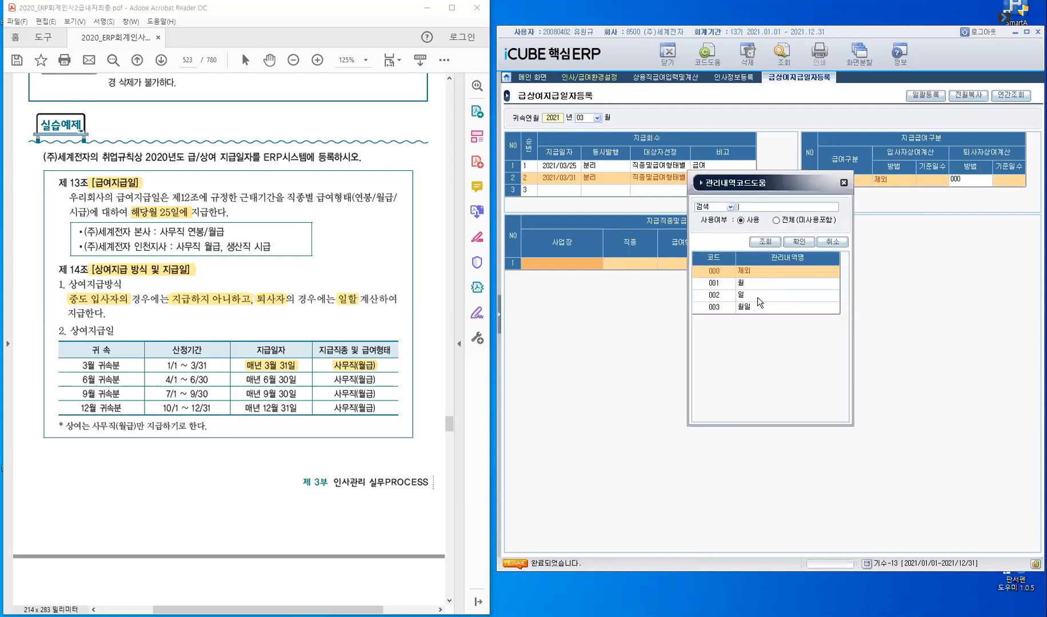
key(Down)
key(Down)
key(Down)
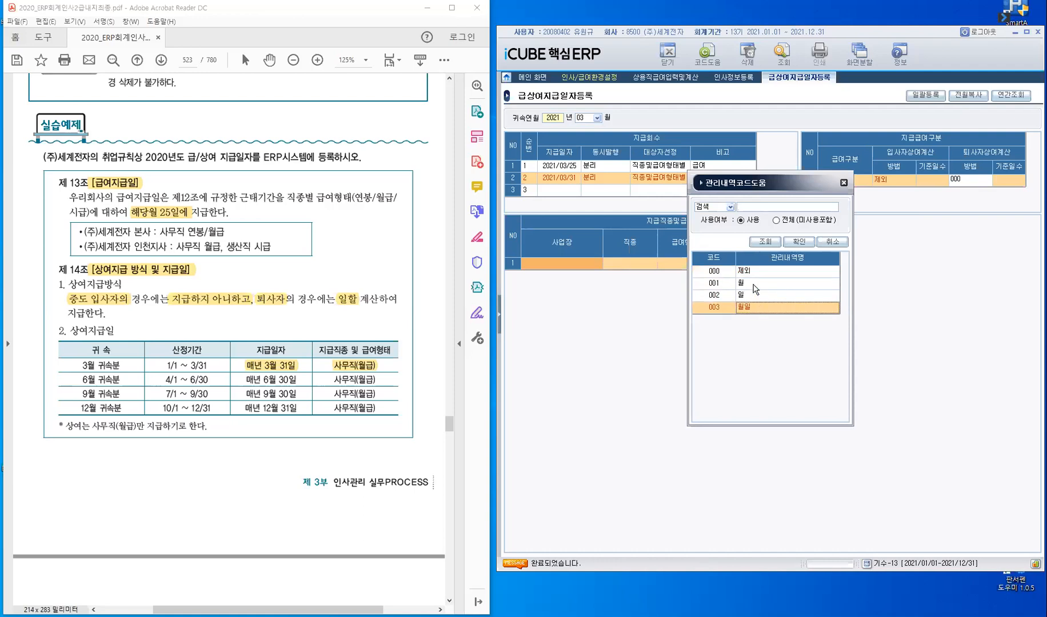
click(753, 286)
click(756, 296)
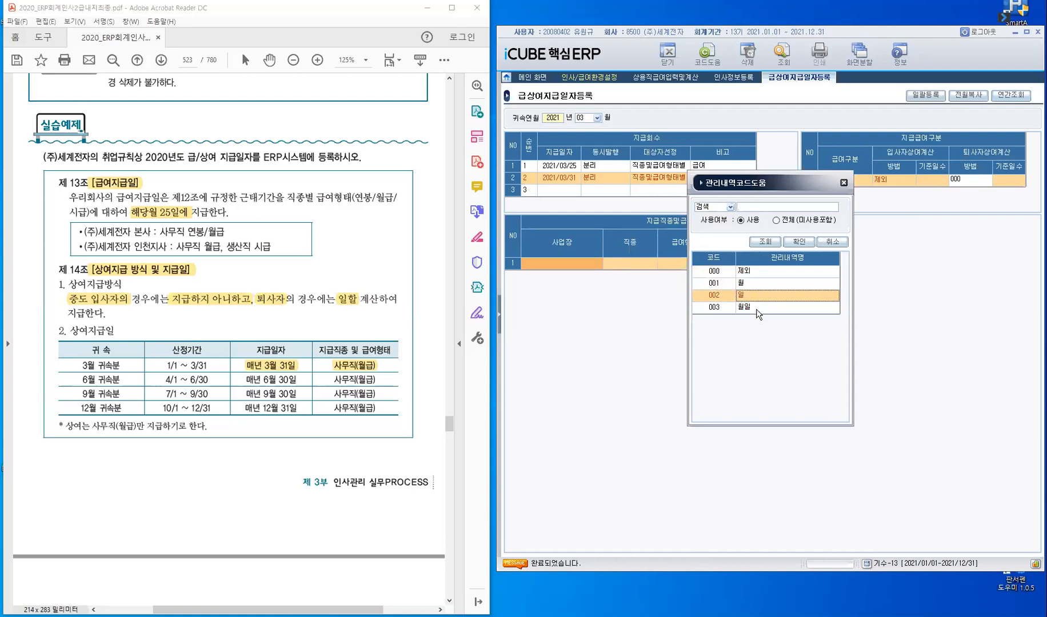
key(Down)
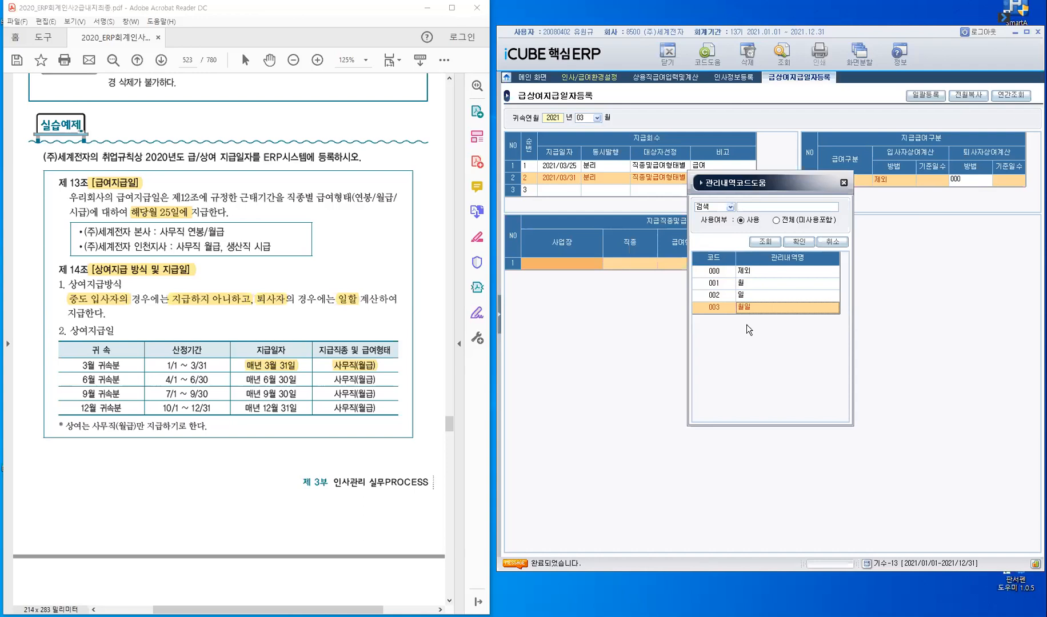
click(721, 294)
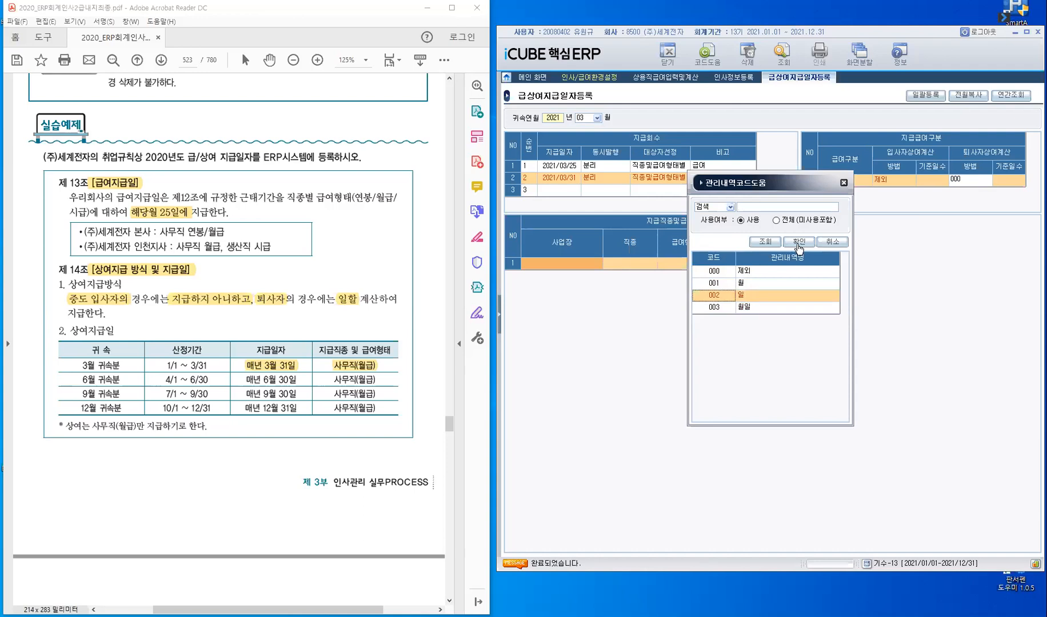
key(Return)
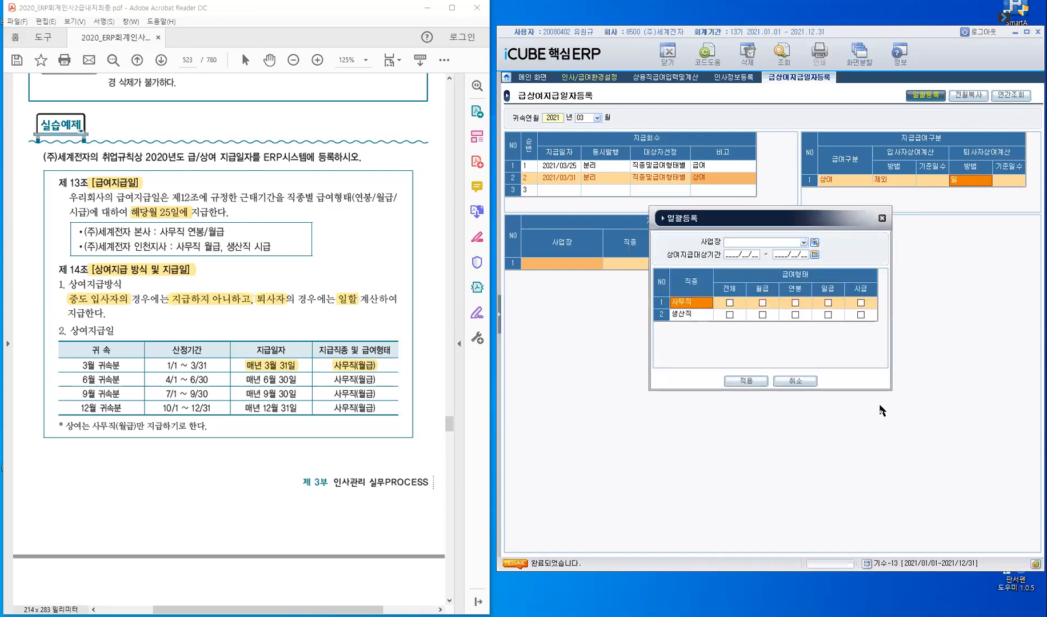
Bulk-register (일괄등록) 사무직 월급 for workplaces 1000 and 2000 with 상여지급대상기간 2021/01/01 to 2021/03/31
double_click(787, 240)
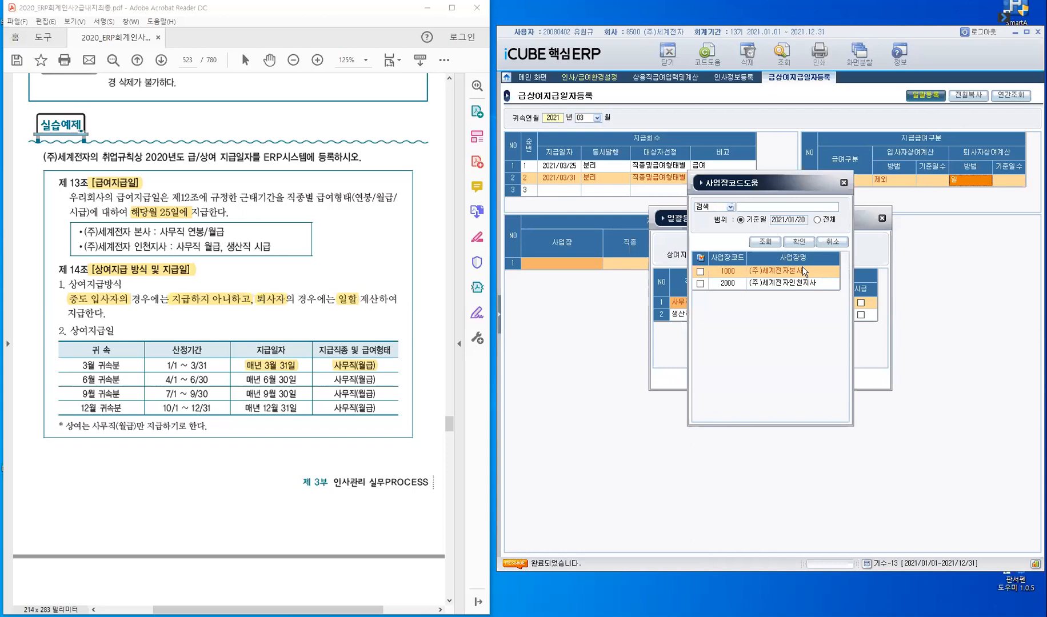
click(700, 284)
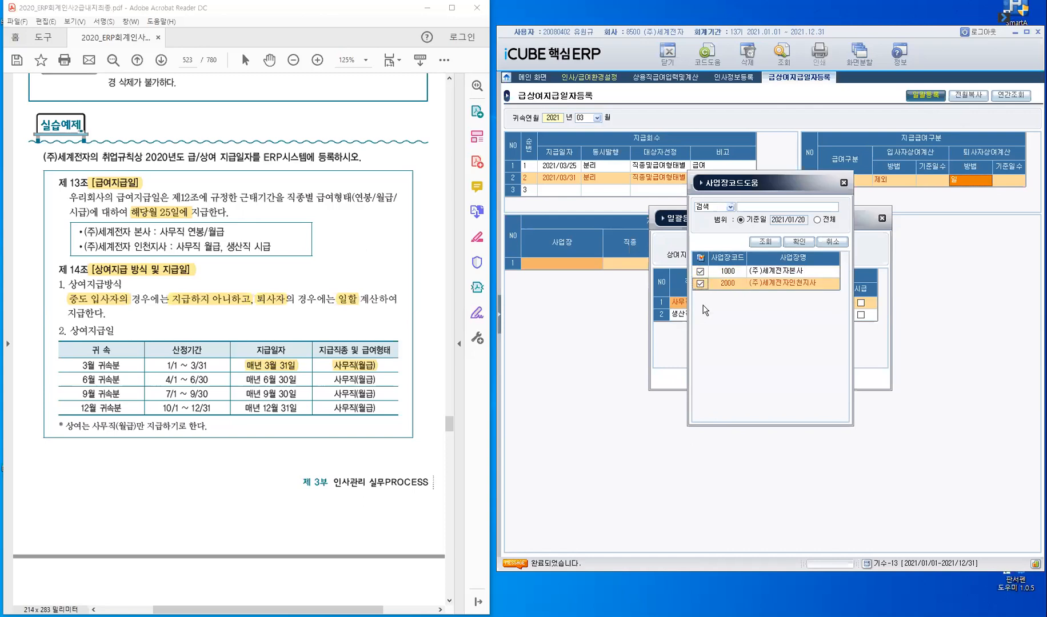
click(801, 244)
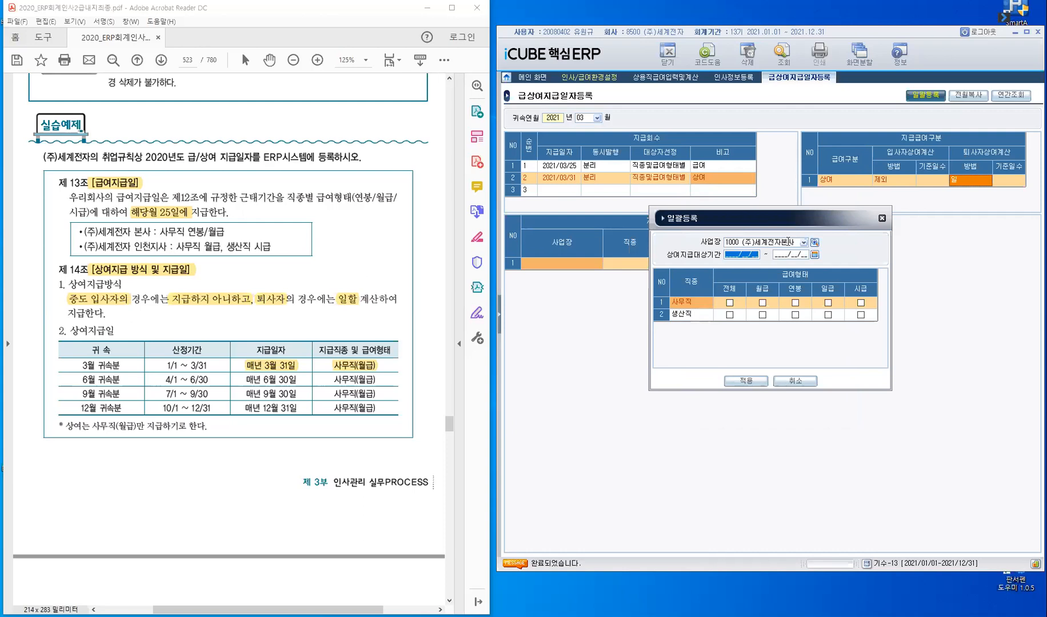
text(2021/01/)
text(01 ~ 2)
text(021/03/31)
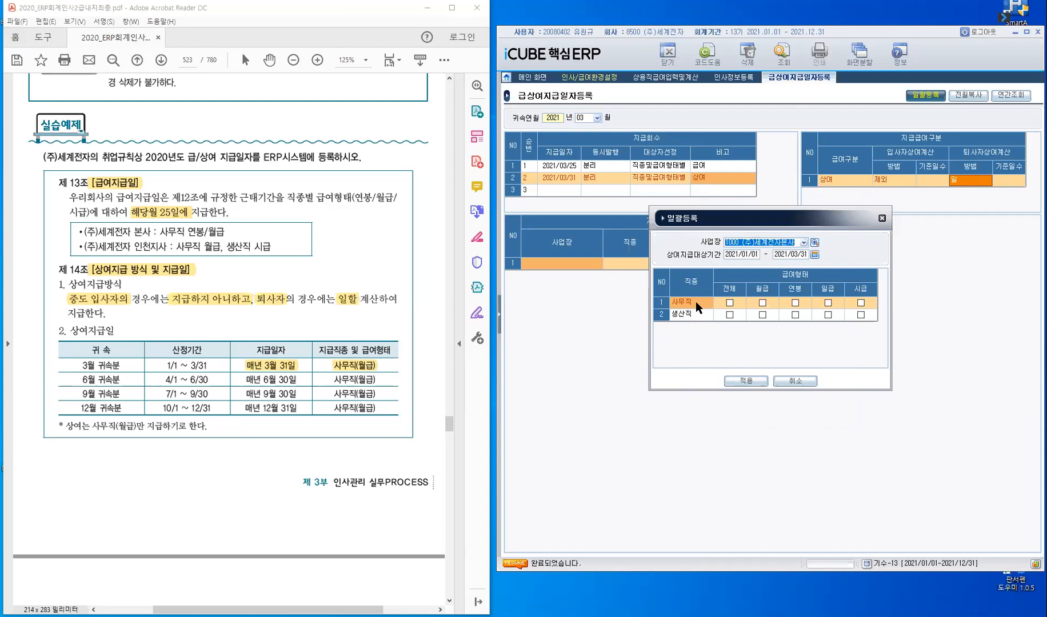
click(763, 302)
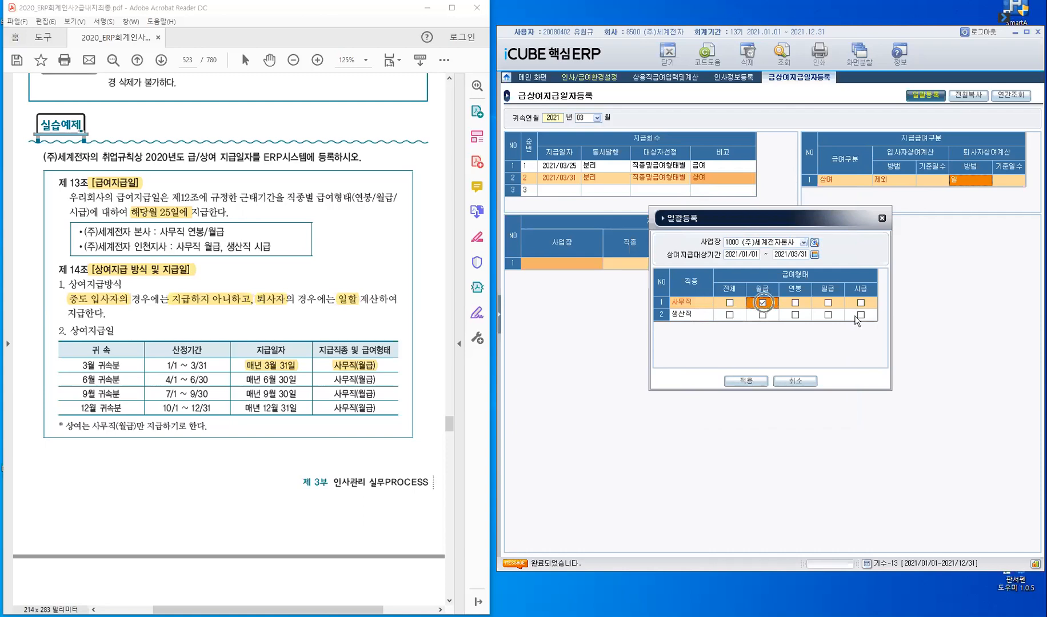
click(751, 383)
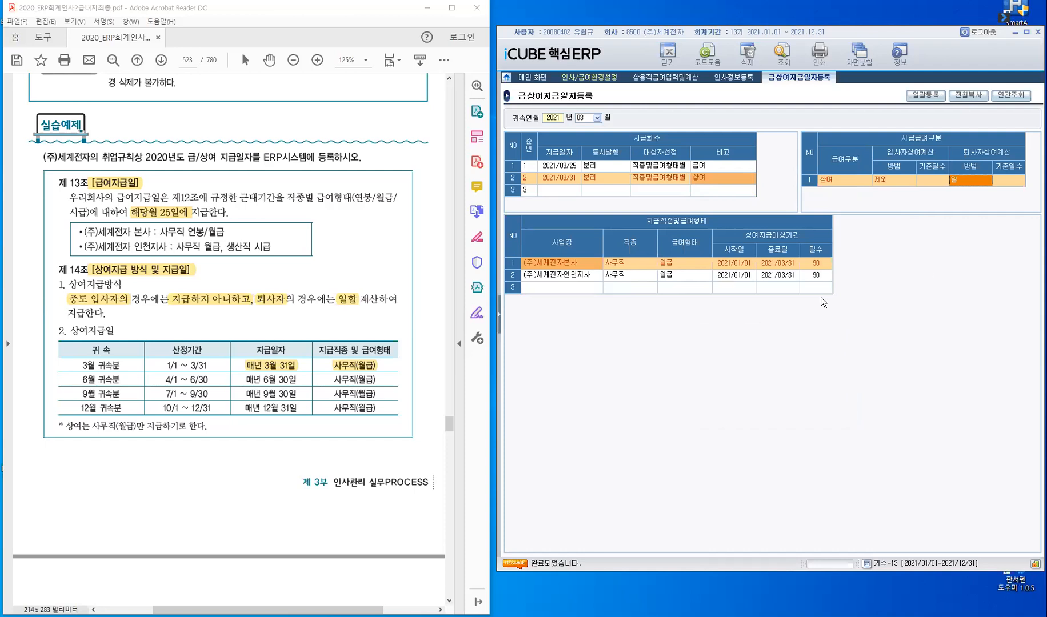
click(573, 285)
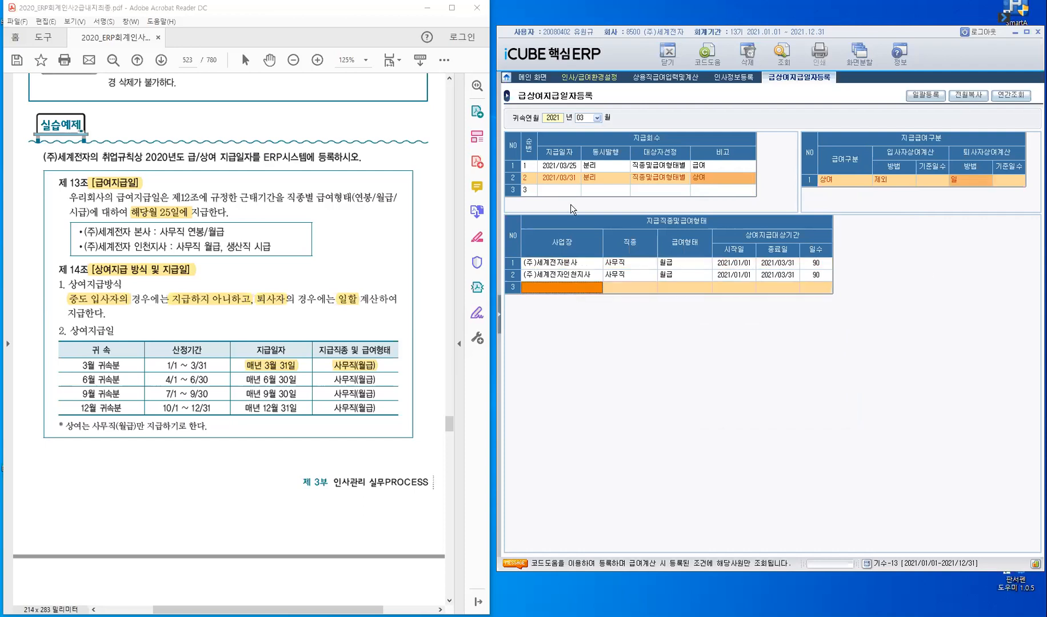
click(572, 191)
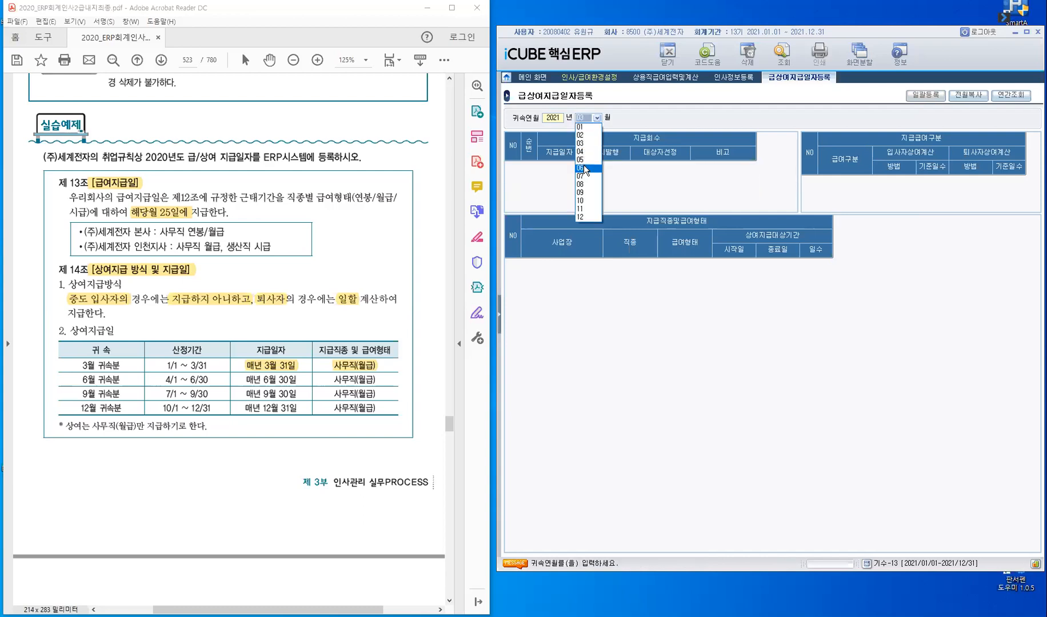
Switch 귀속연월 to 2021/06 and copy the 상여 data paid on 2021/03/31 into it with 전월복사
click(584, 166)
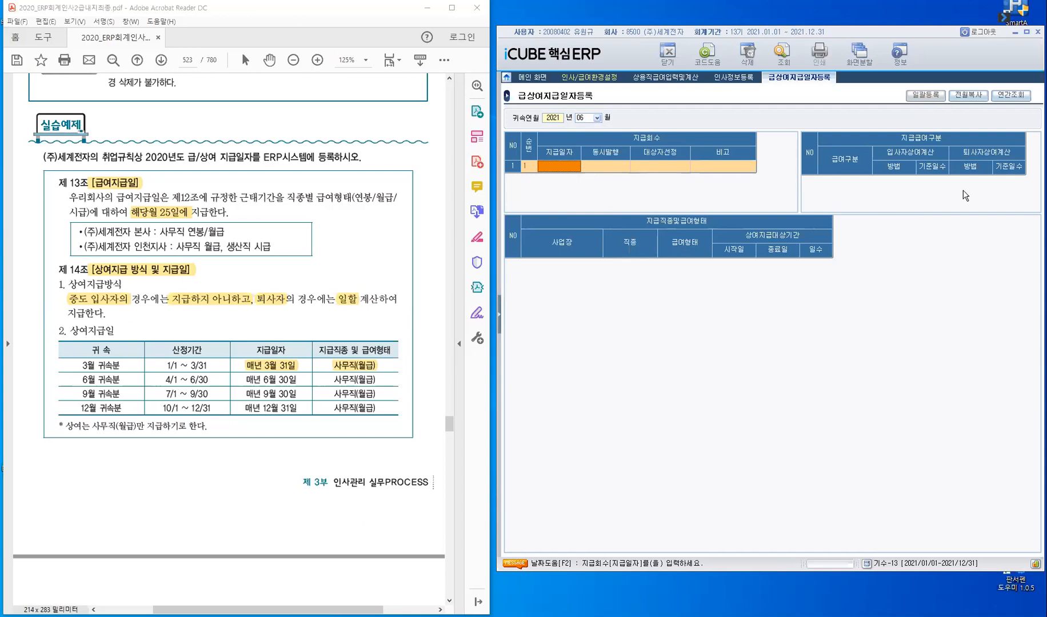
click(972, 97)
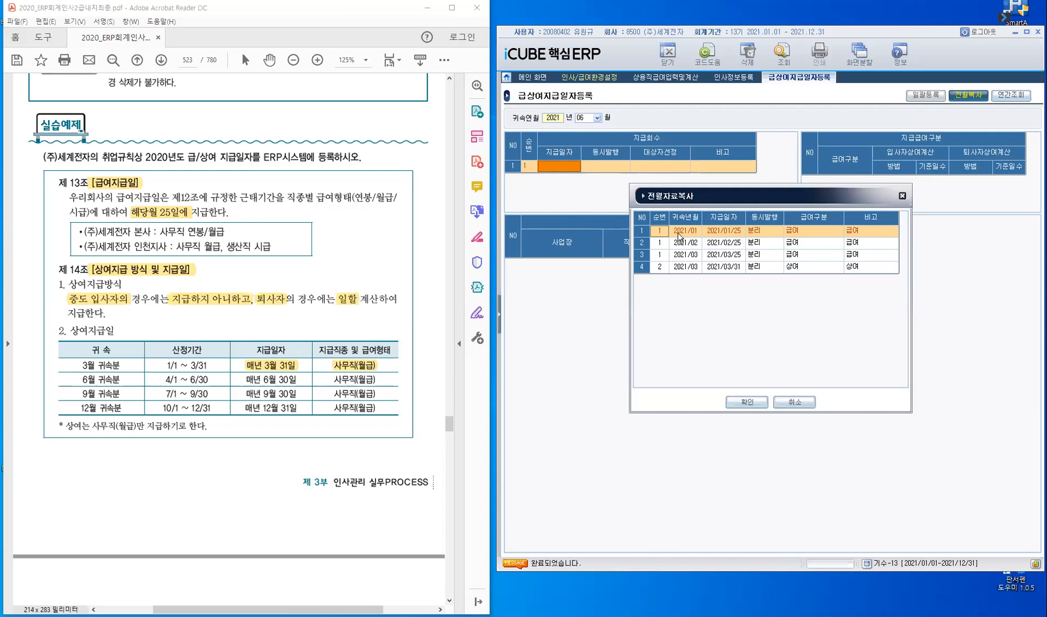
click(796, 267)
click(684, 268)
click(750, 401)
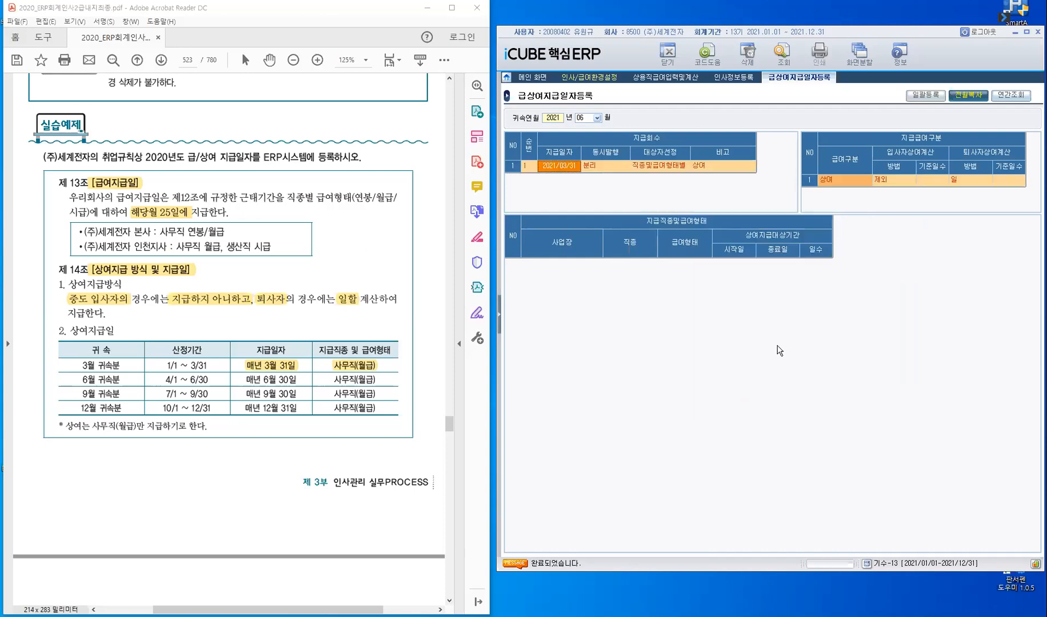
click(770, 330)
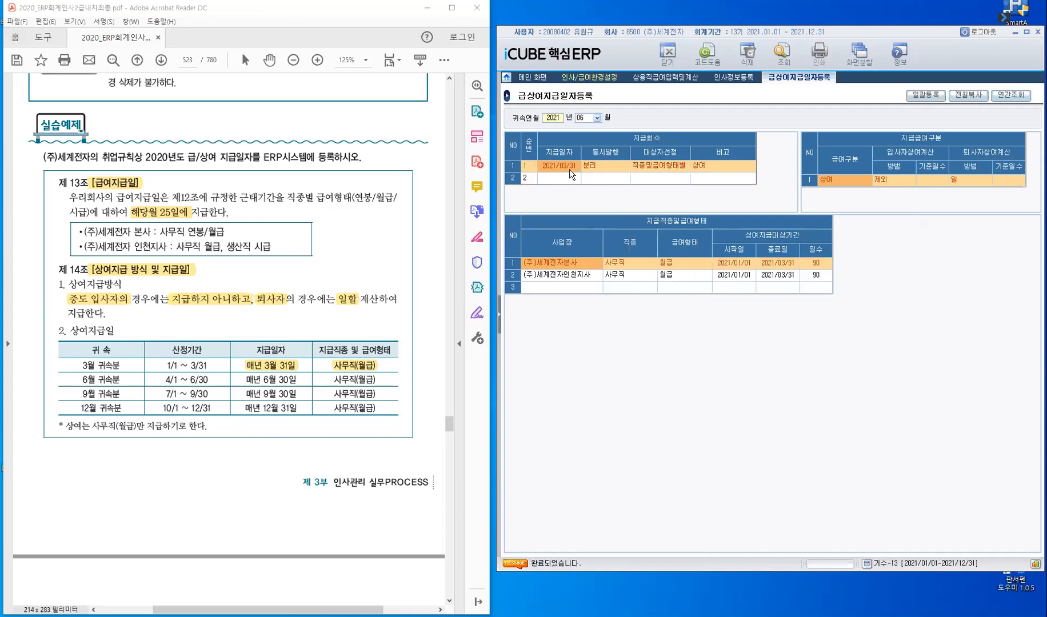
Set the 지급일자 of the copied 상여 payment in 2021/06 to 2021/06/30
text(2021/0)
key(Return)
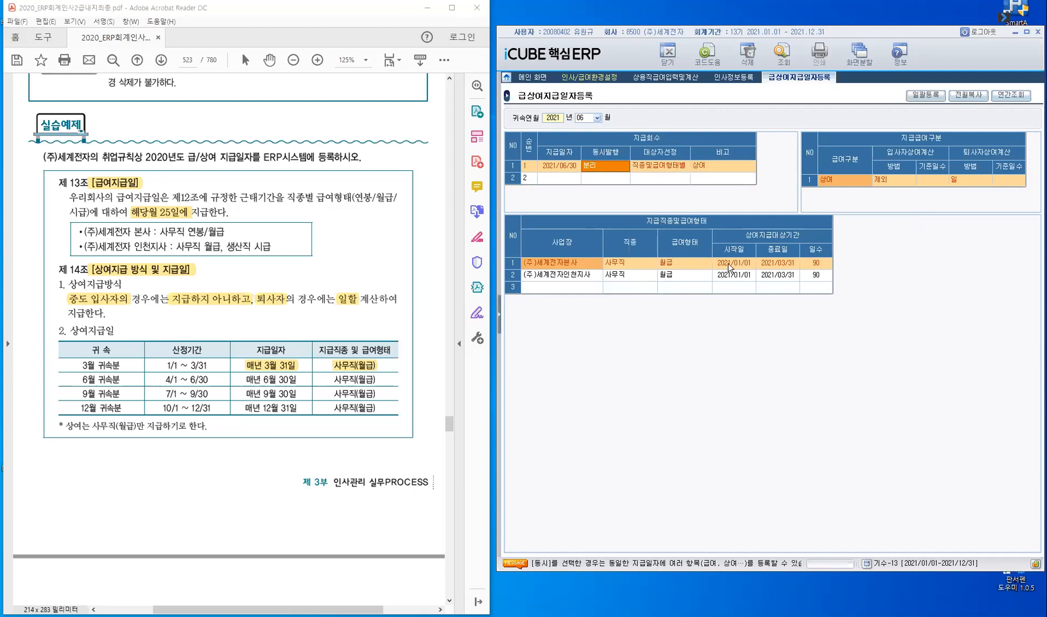
Try to set the 상여지급대상기간 시작일 of the (주)세계전자본사 row to 2021/04/01
click(595, 262)
click(736, 262)
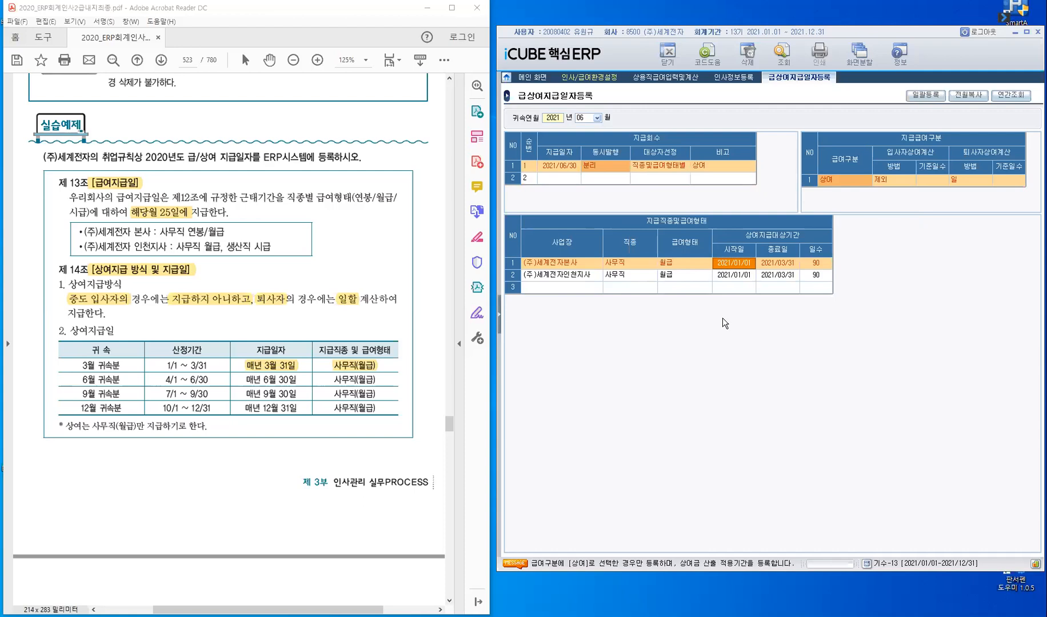
text(2021/04/01)
key(Return)
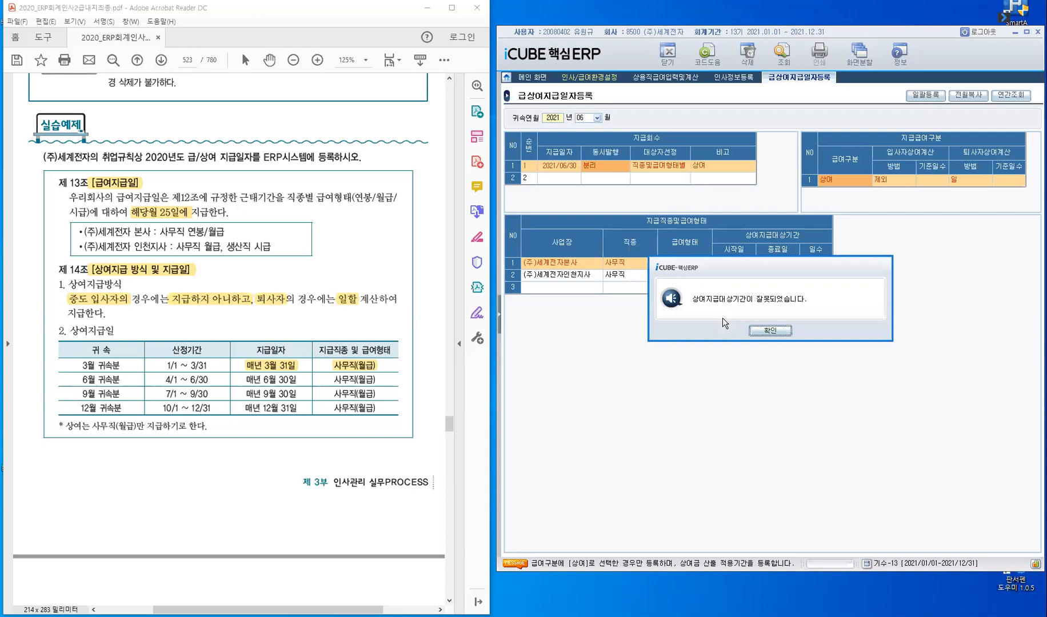
click(778, 332)
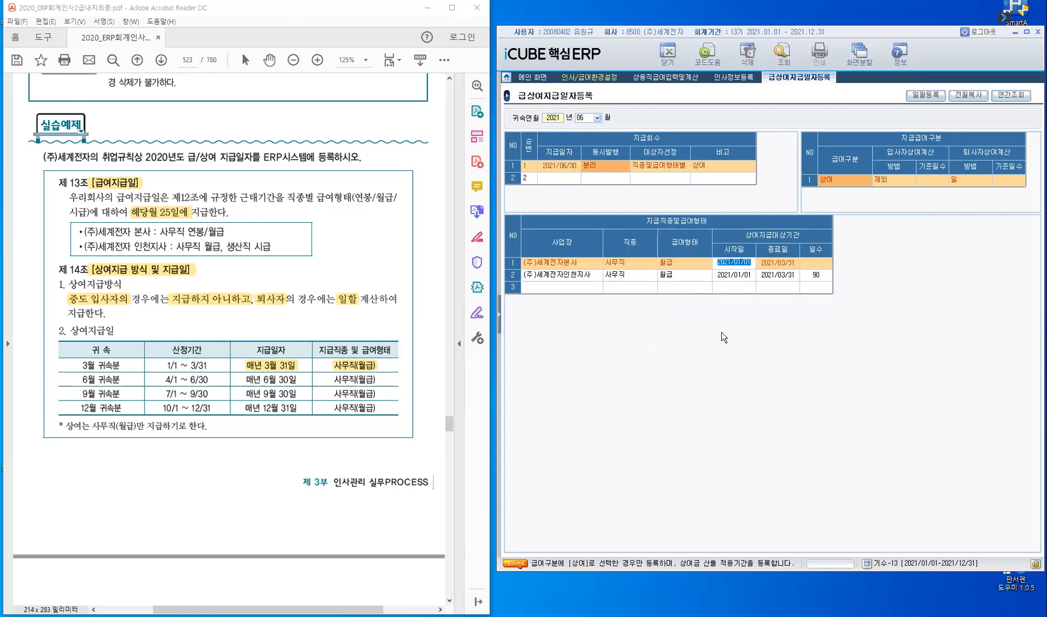
Set the 상여지급대상기간 of the (주)세계전자본사 row to 종료일 2021/06/30 first, followed by 시작일 2021/04/01
click(782, 265)
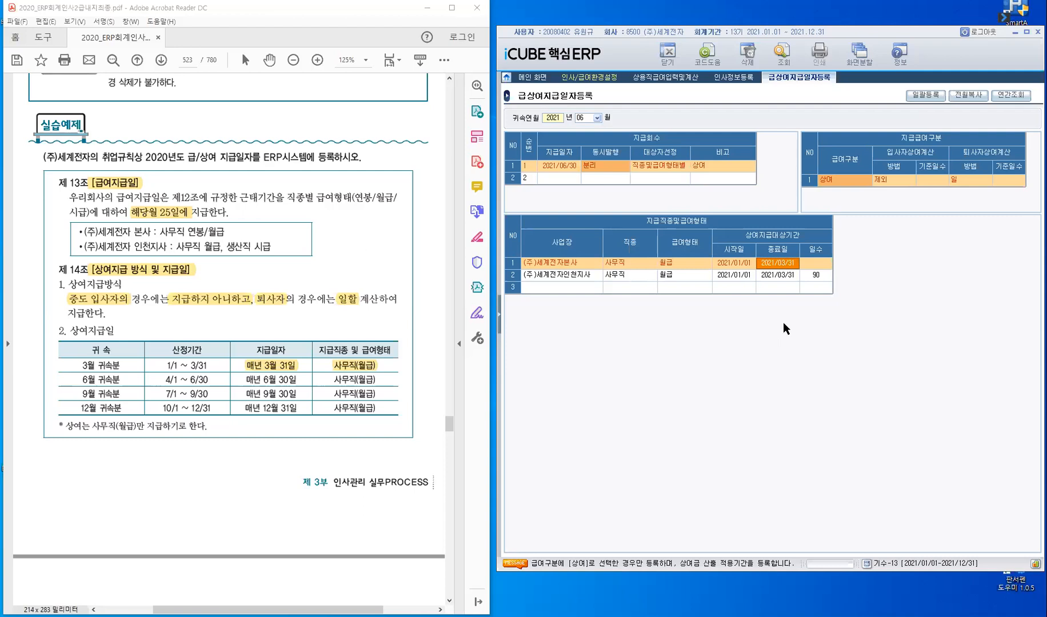
text(2021/06/30)
key(Return)
click(741, 269)
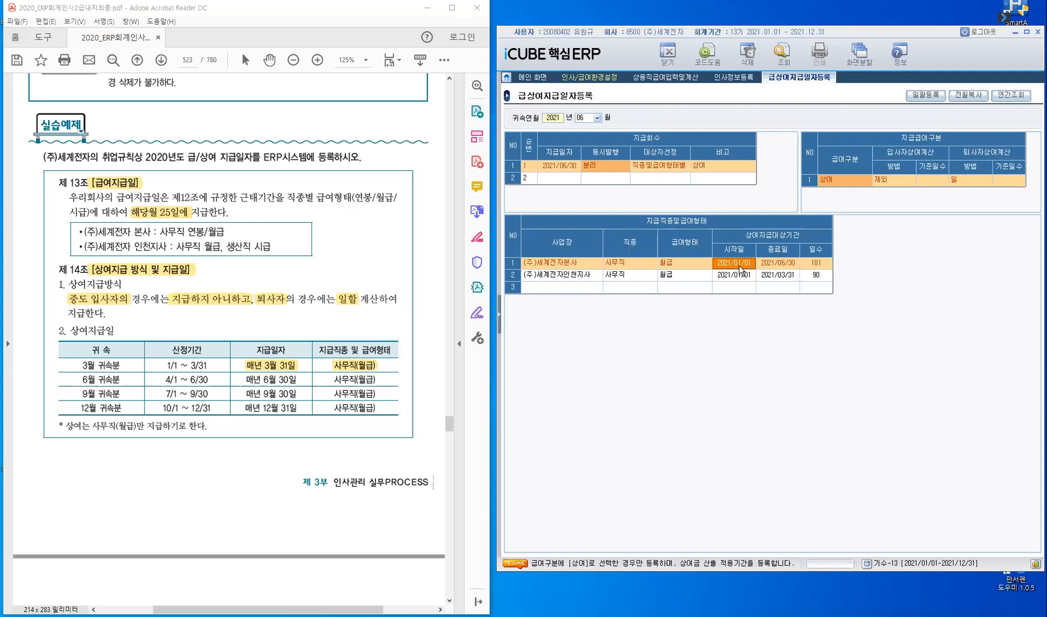
text(2021/04/01)
key(Return)
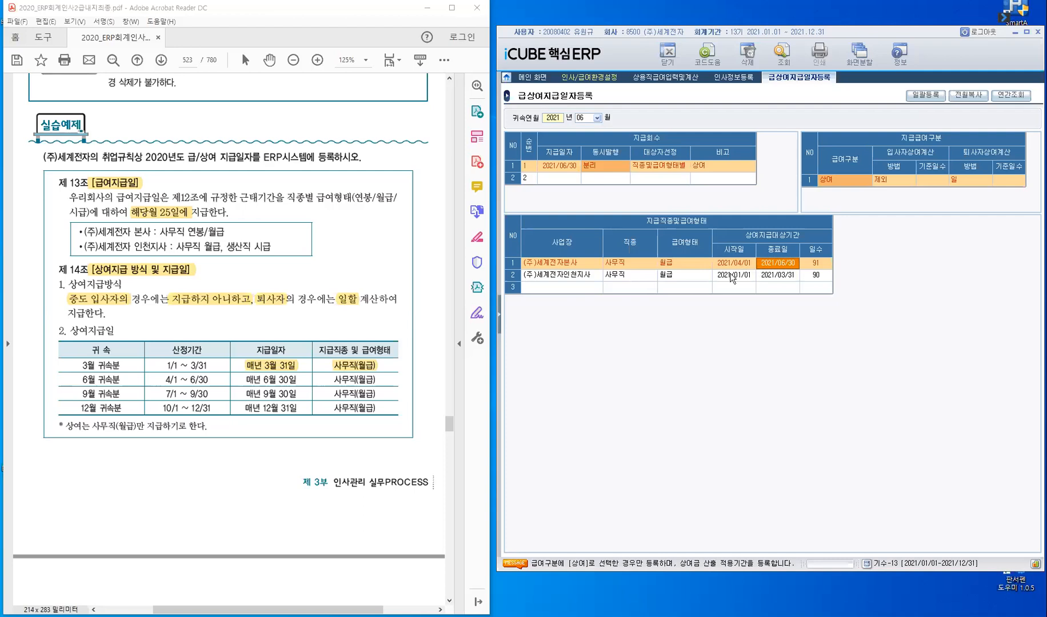
click(736, 264)
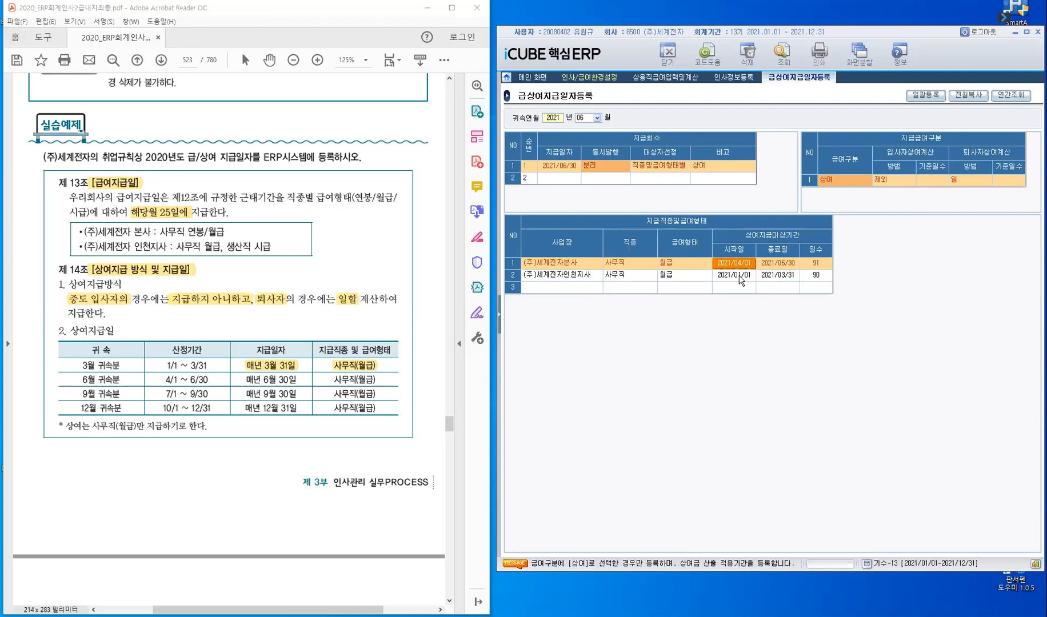
click(783, 267)
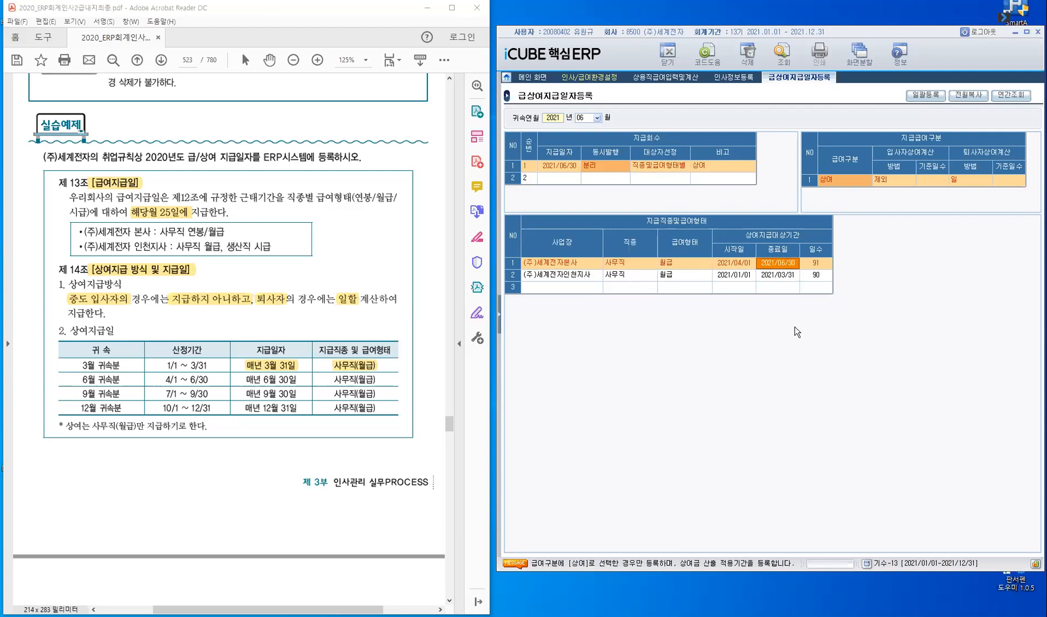
Set the 상여지급대상기간 of the (주)세계전자인천지사 row to 종료일 2021/06/30 and 시작일 2021/04/01, and save the row
click(787, 276)
click(788, 275)
text(2021/06/30)
click(744, 263)
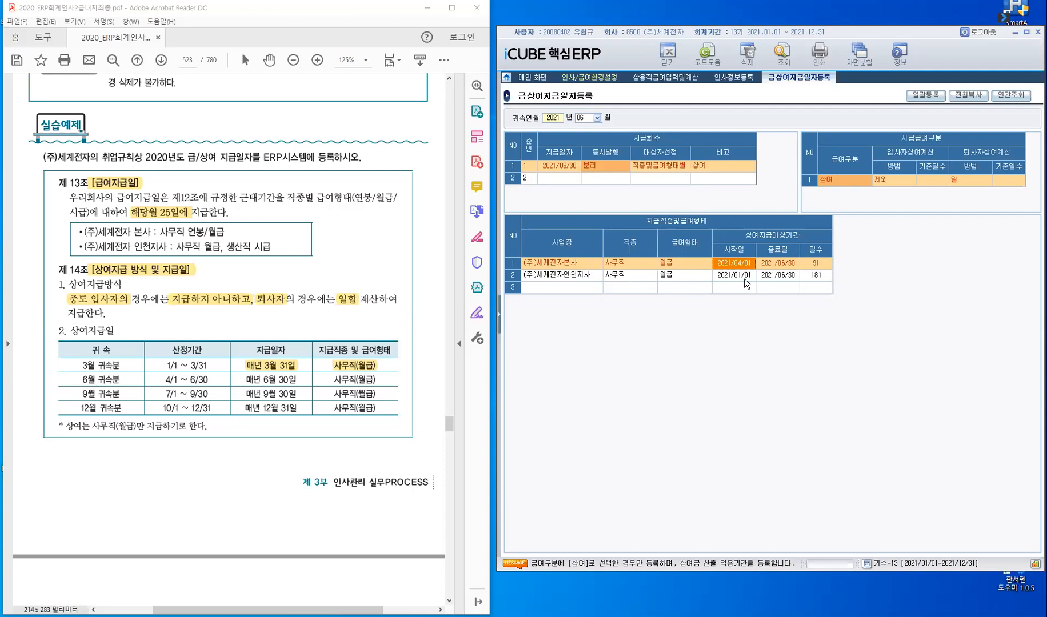
click(744, 276)
text(2021/04/01)
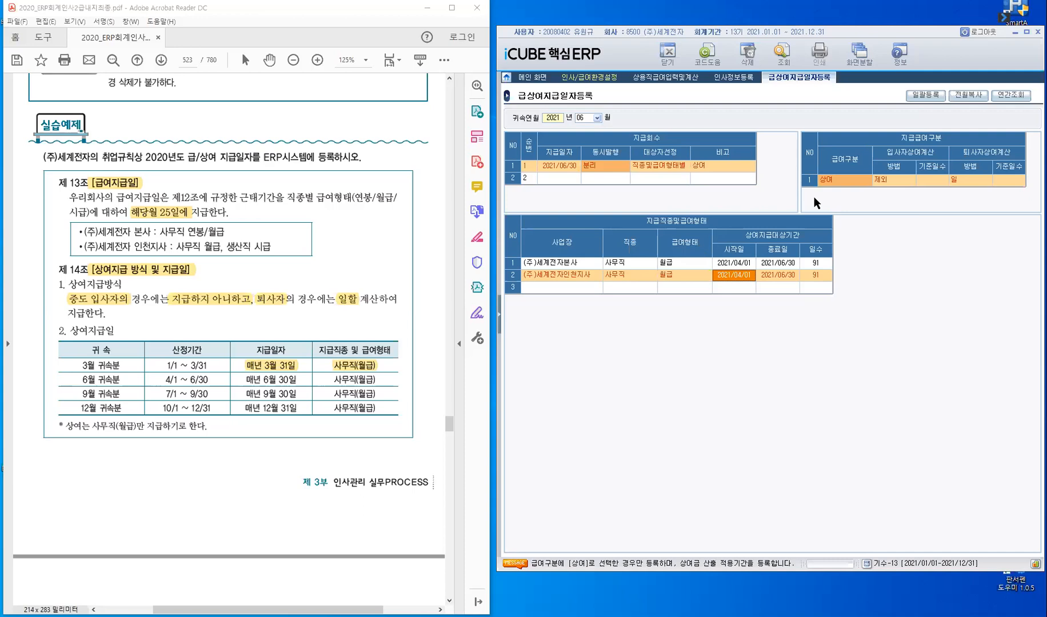
click(561, 292)
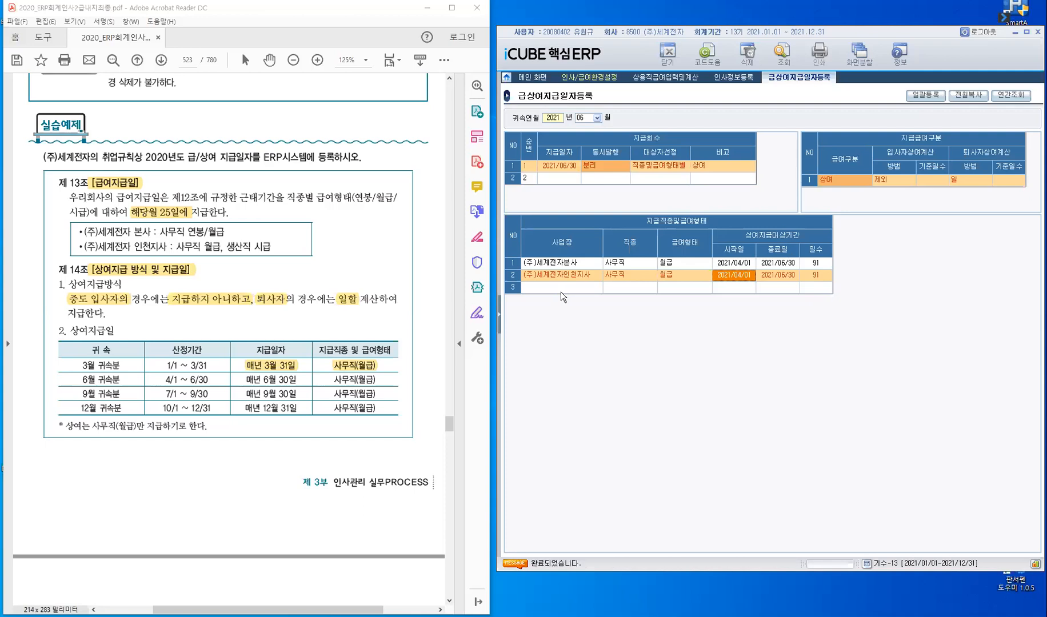
click(562, 287)
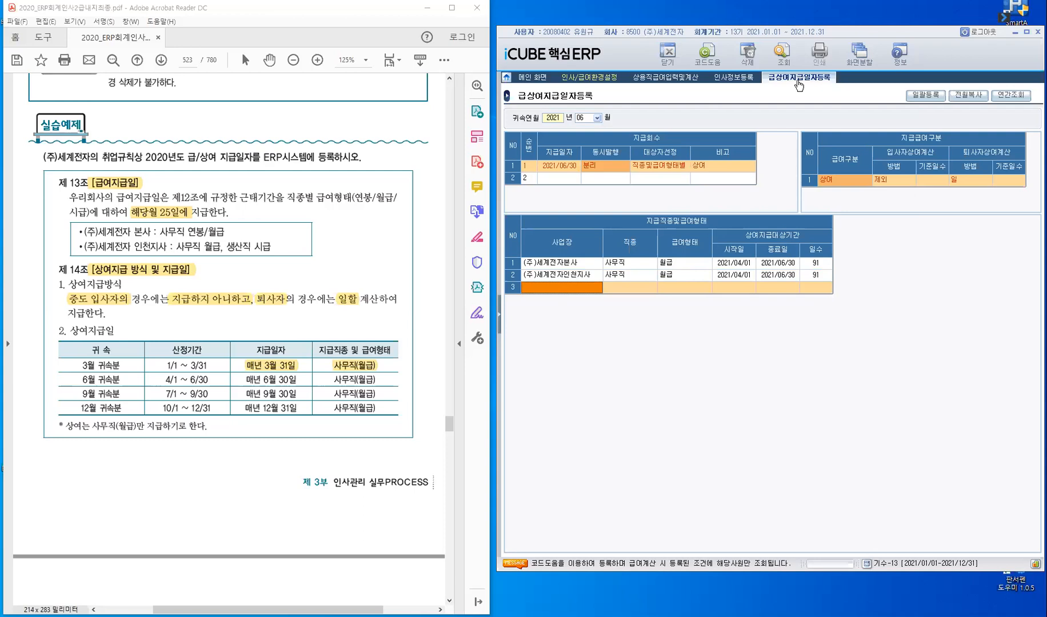
Reselect the 2021/06/30 상여 payment to review its registered 급여구분 and 지급직종및급여형태
click(846, 180)
click(560, 178)
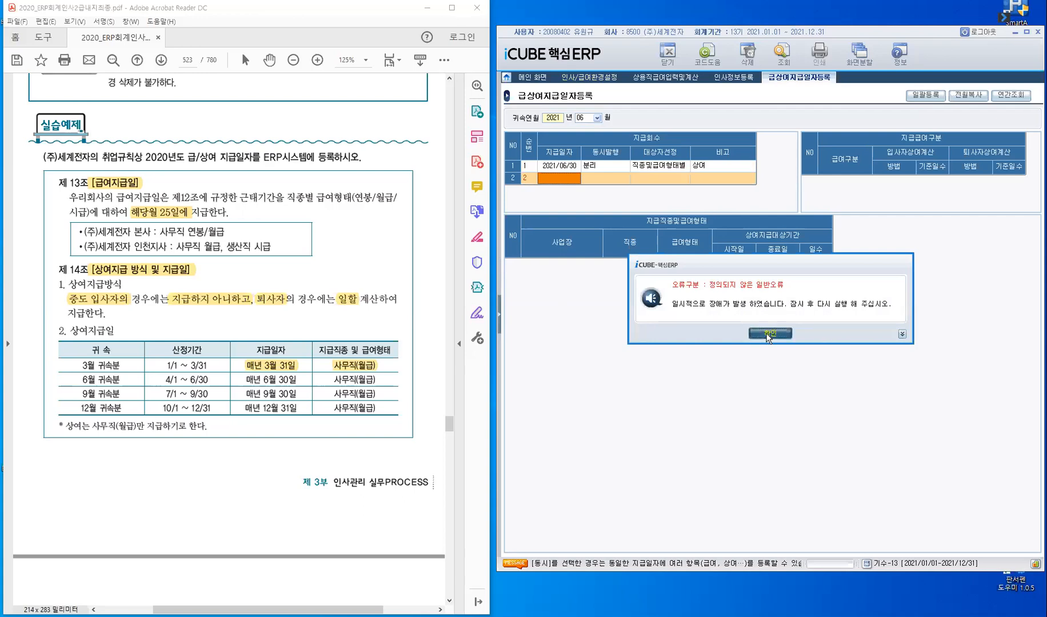
click(768, 334)
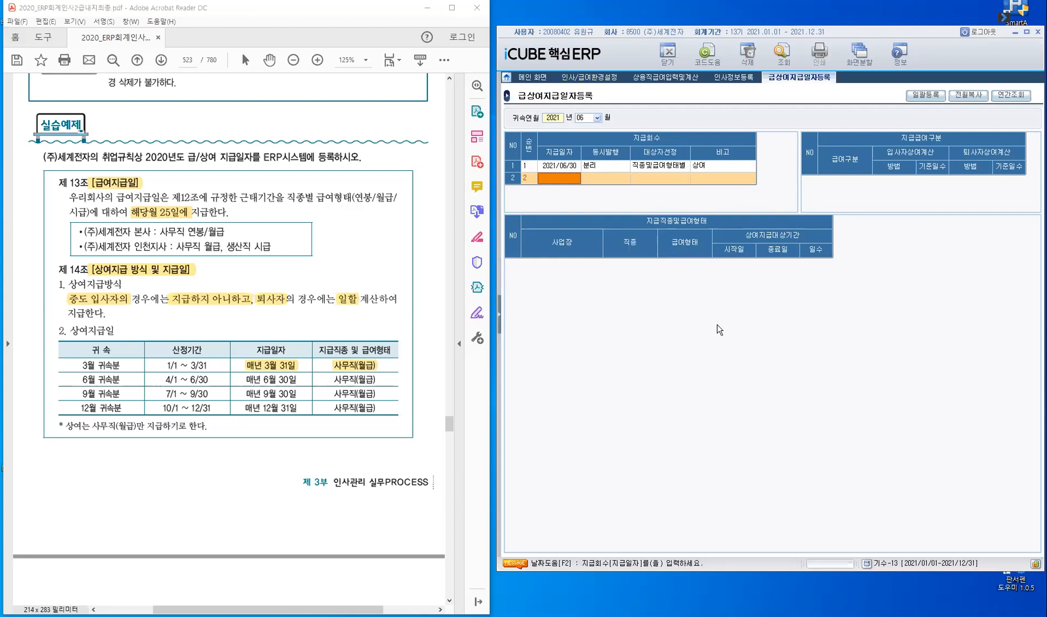
click(552, 169)
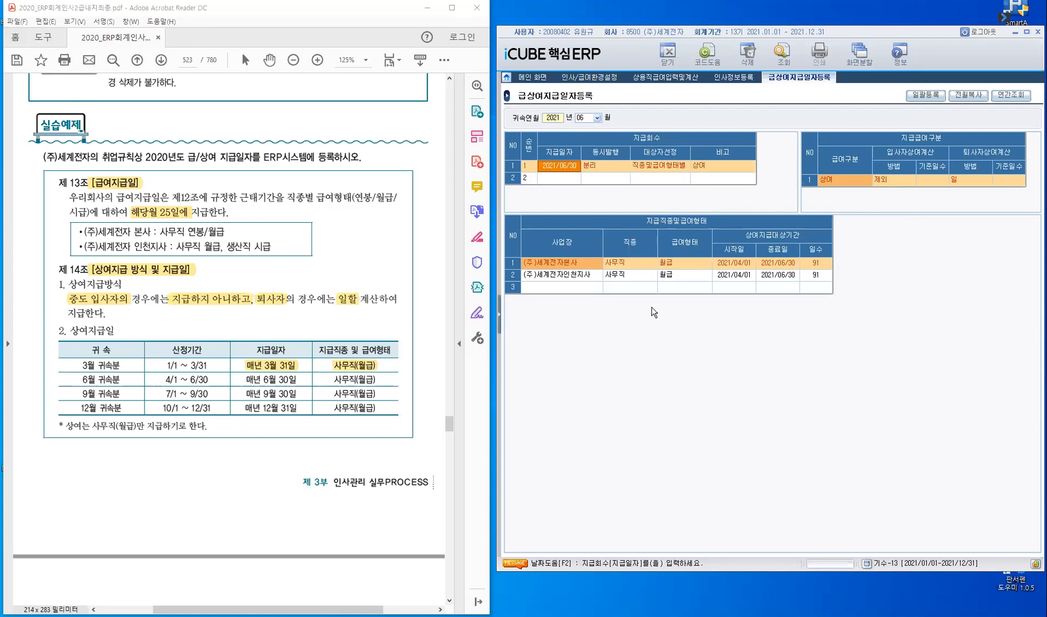
Open 지급공제항목등록 under 인사/급여관리 기초환경설정 and collapse the program list
click(499, 317)
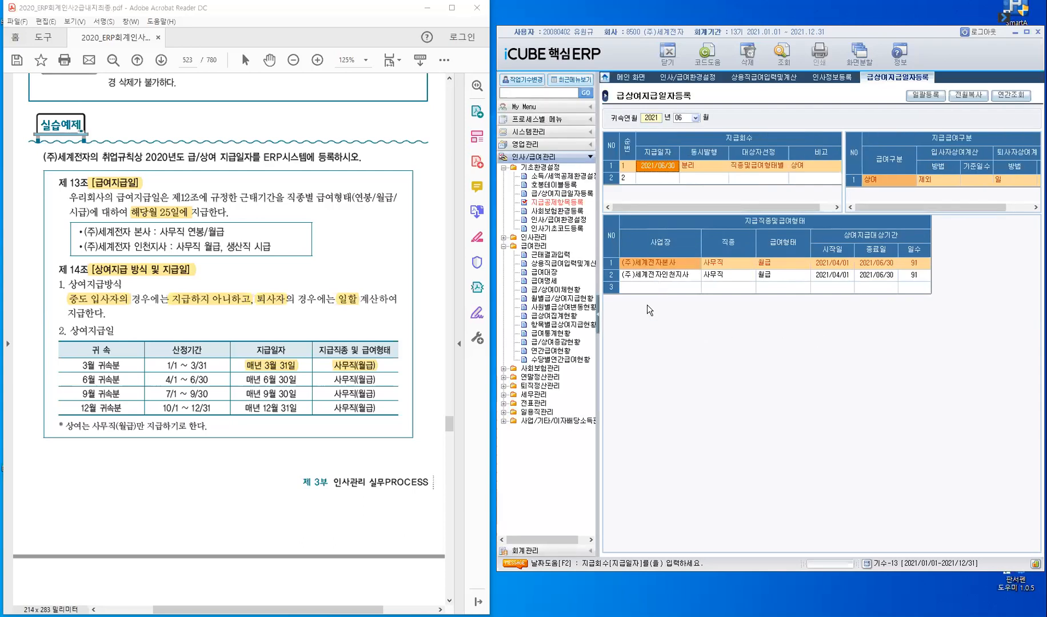
click(549, 204)
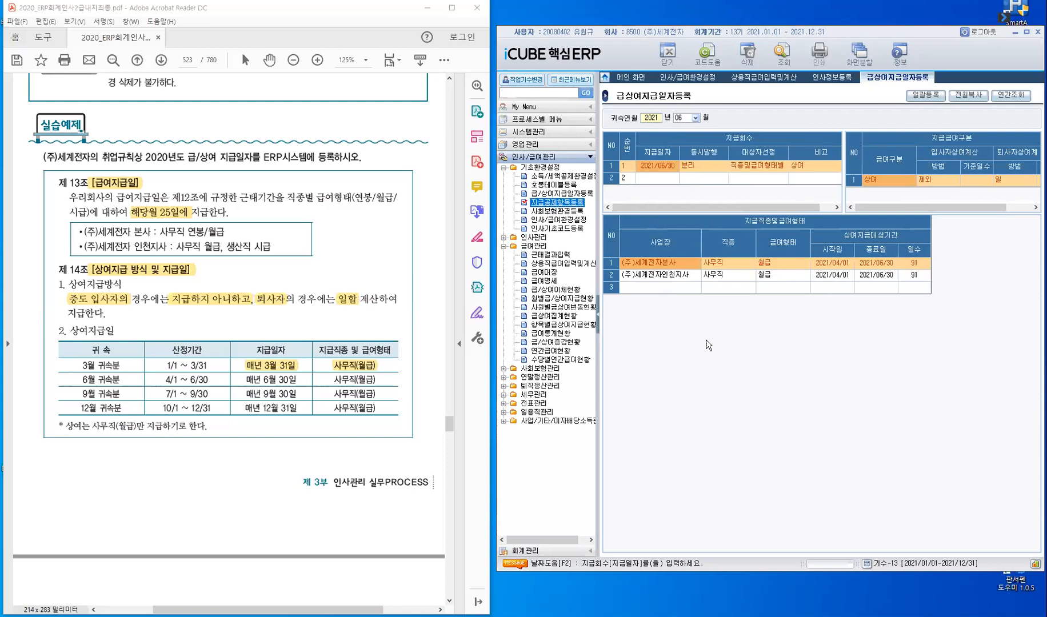
click(598, 316)
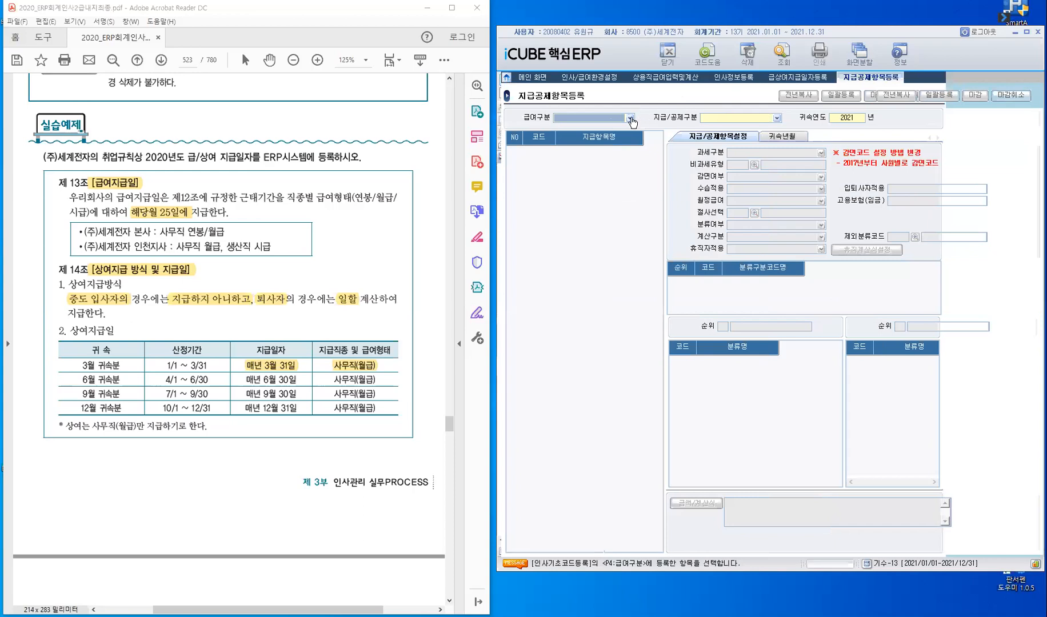
Look up the payment items with 급여구분 급여, 지급/공제구분 지급 and 귀속연도 2021
click(629, 118)
click(613, 126)
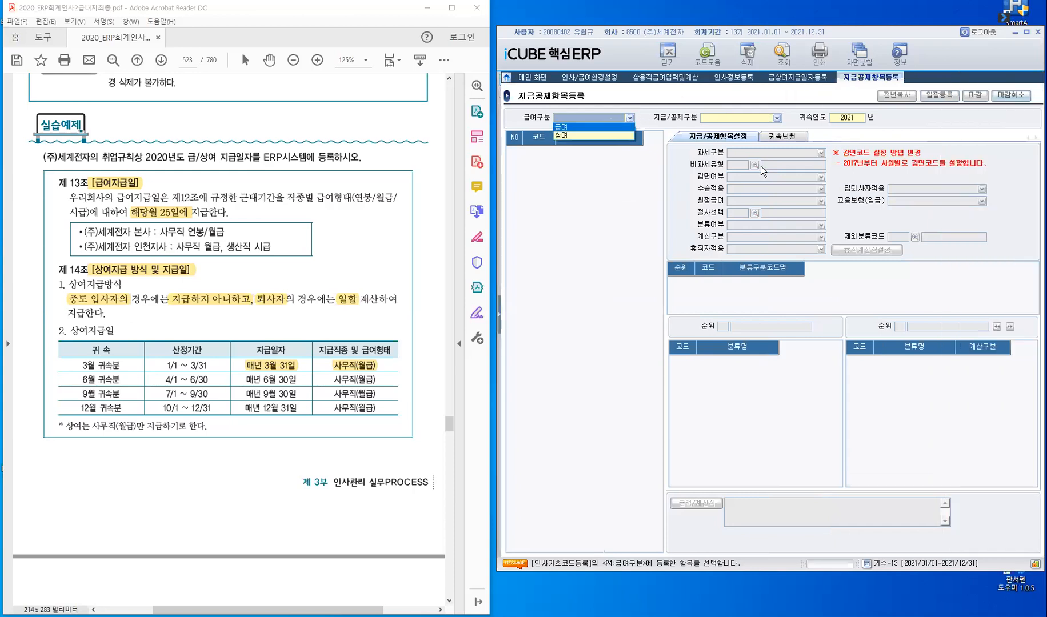
click(776, 120)
click(777, 119)
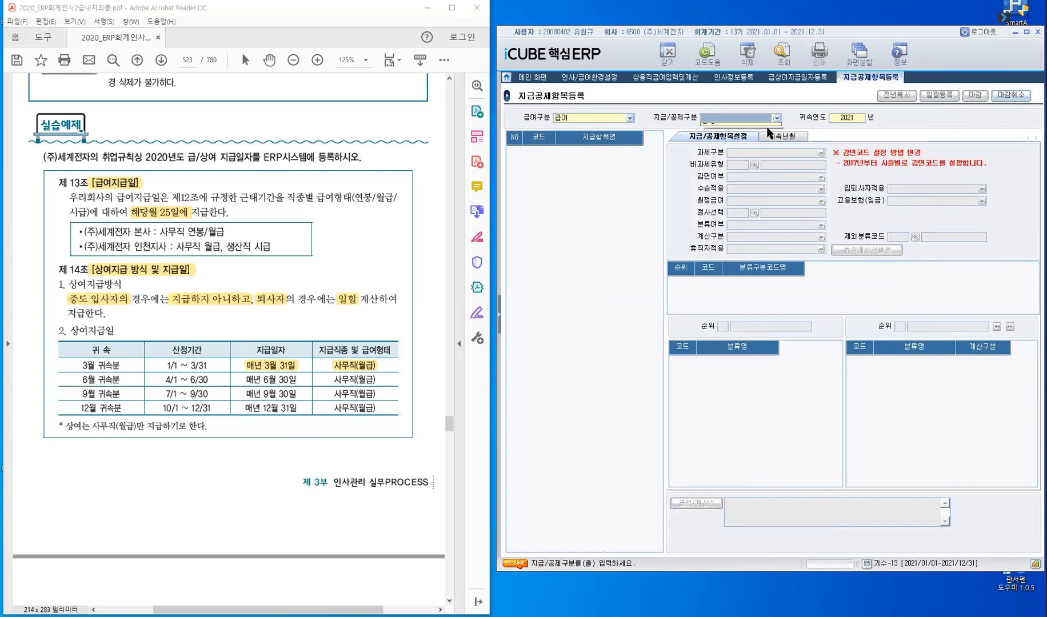
key(Return)
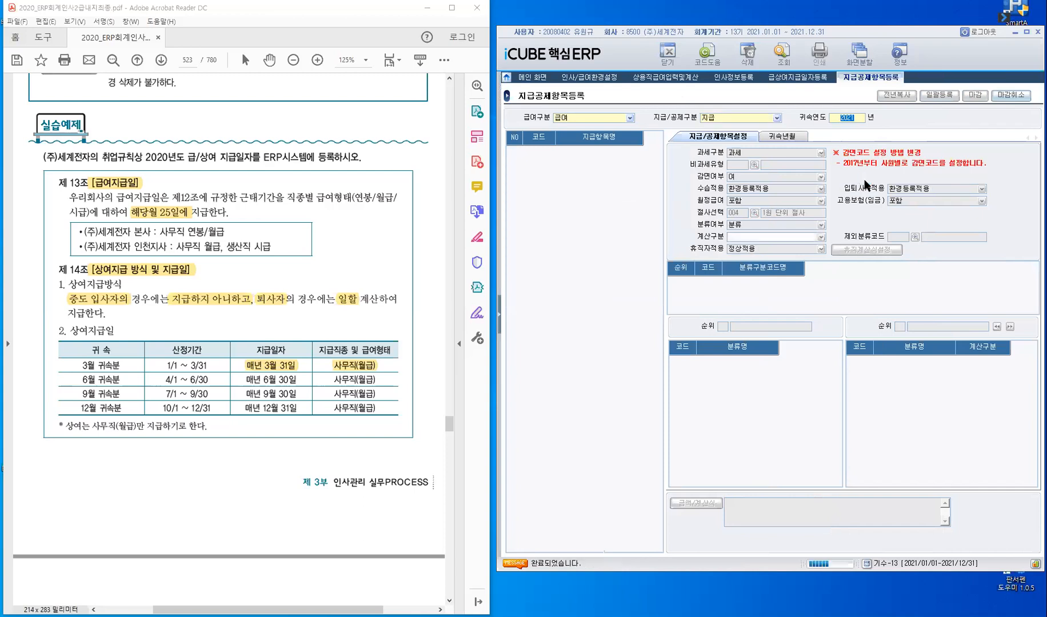
key(Return)
Release the closing of the 급여 payment items with 마감취소, confirming the login password prompt, and show the 귀속년월 list
click(1006, 98)
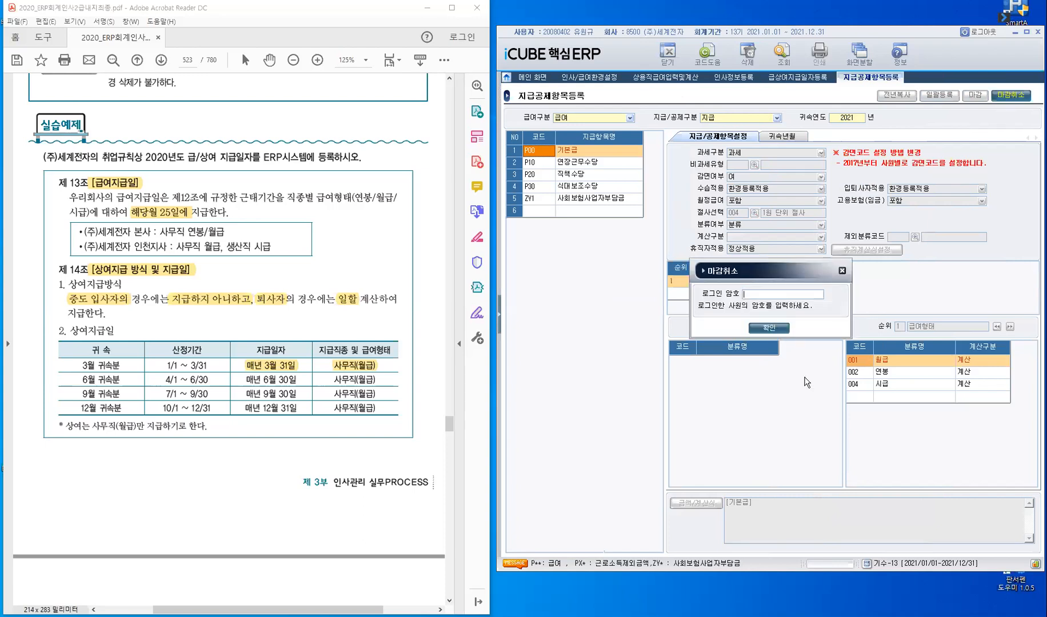
key(Return)
click(776, 332)
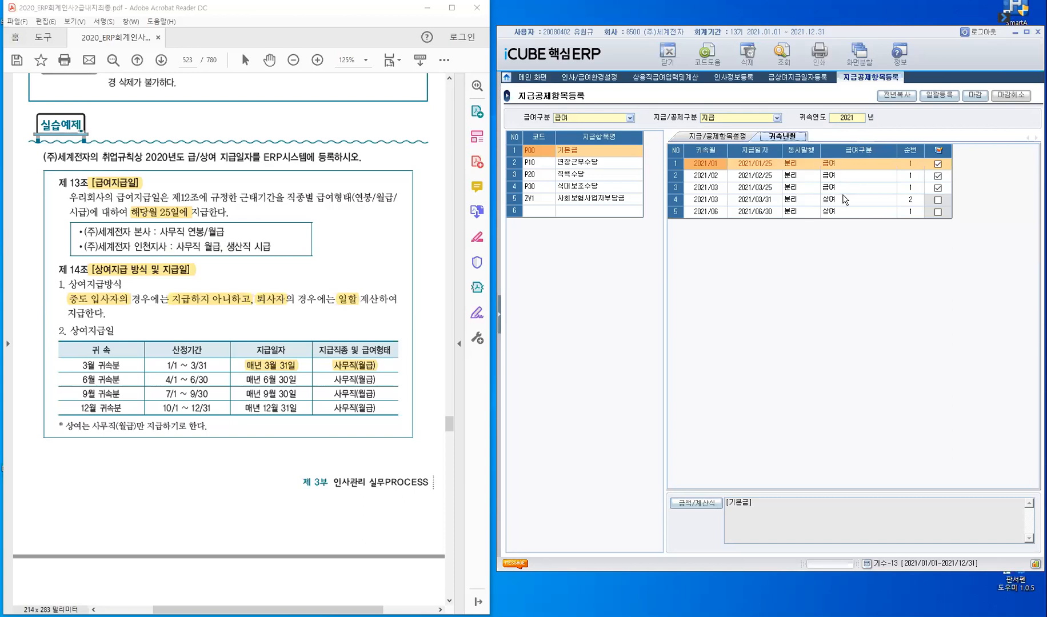
Examine the 귀속년월 and 금액/계산식 settings of 연장근무수당, 직책수당 and 식대보조수당
click(560, 118)
click(573, 162)
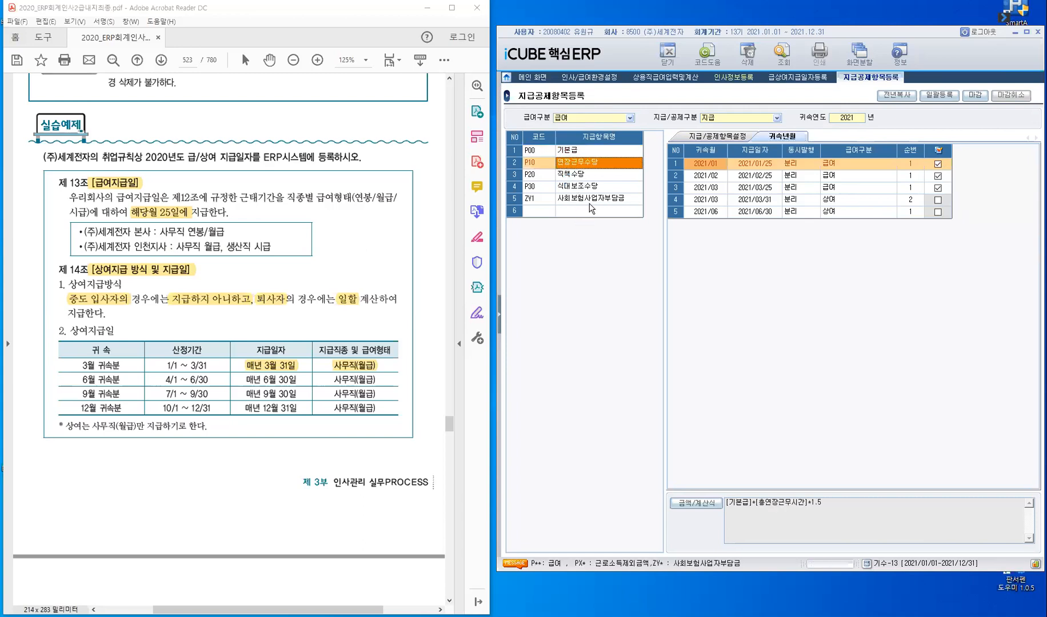
click(588, 174)
click(592, 186)
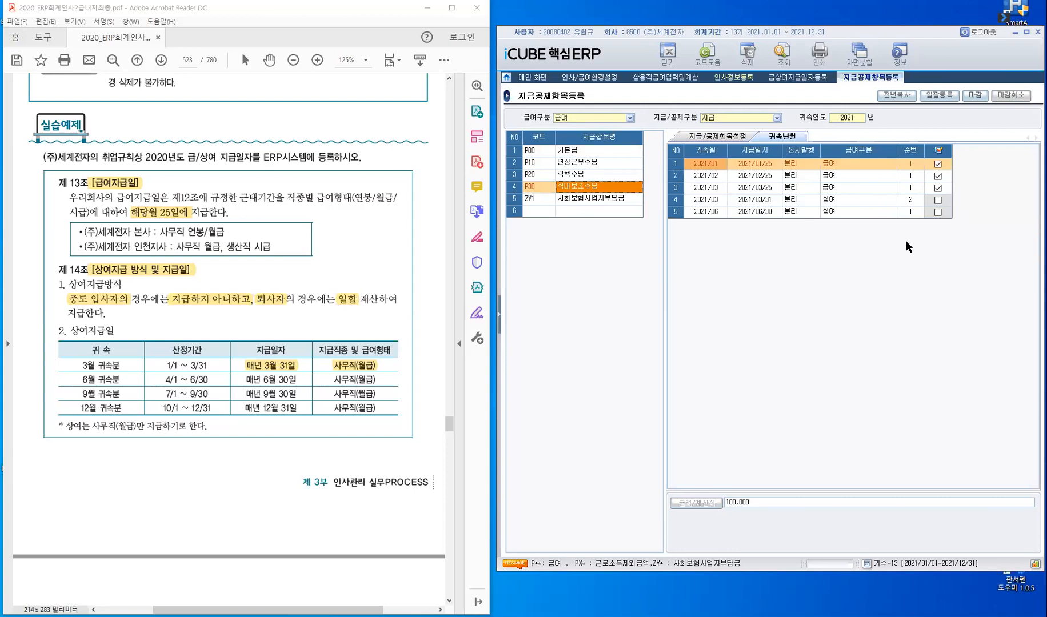
Clear the 2021/03/25 급여 payment for 식대보조수당 in the 귀속년월 list and mark it again
key(ctrl)
click(938, 188)
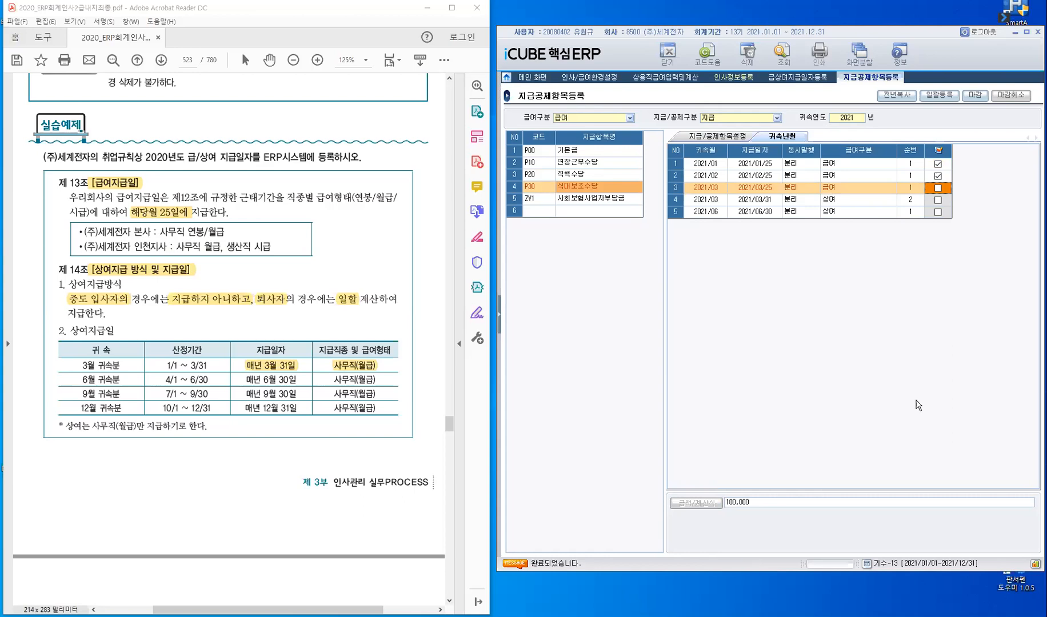
click(936, 188)
Switch 지급/공제구분 to 공제 and examine the 귀속년월 settings of 노동조합비 and 장기요양보험료
click(742, 118)
key(Return)
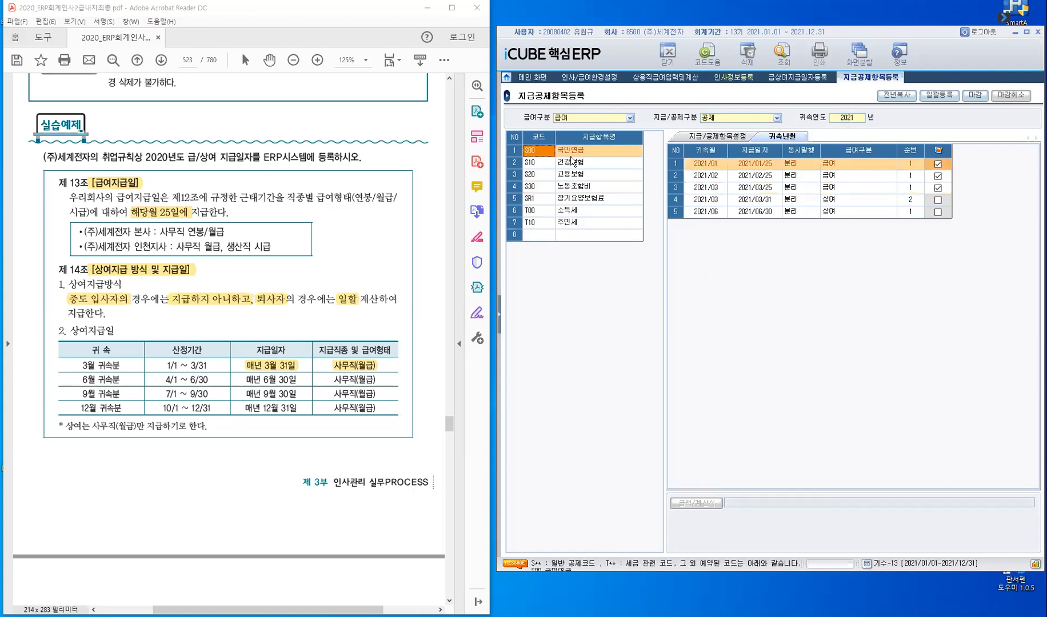
click(546, 187)
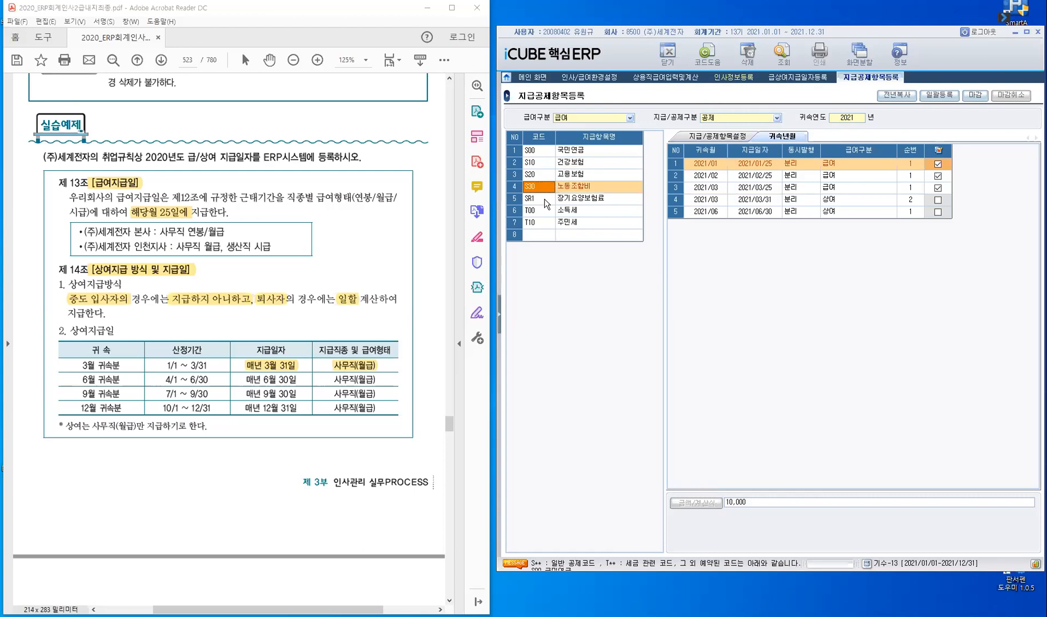
click(546, 200)
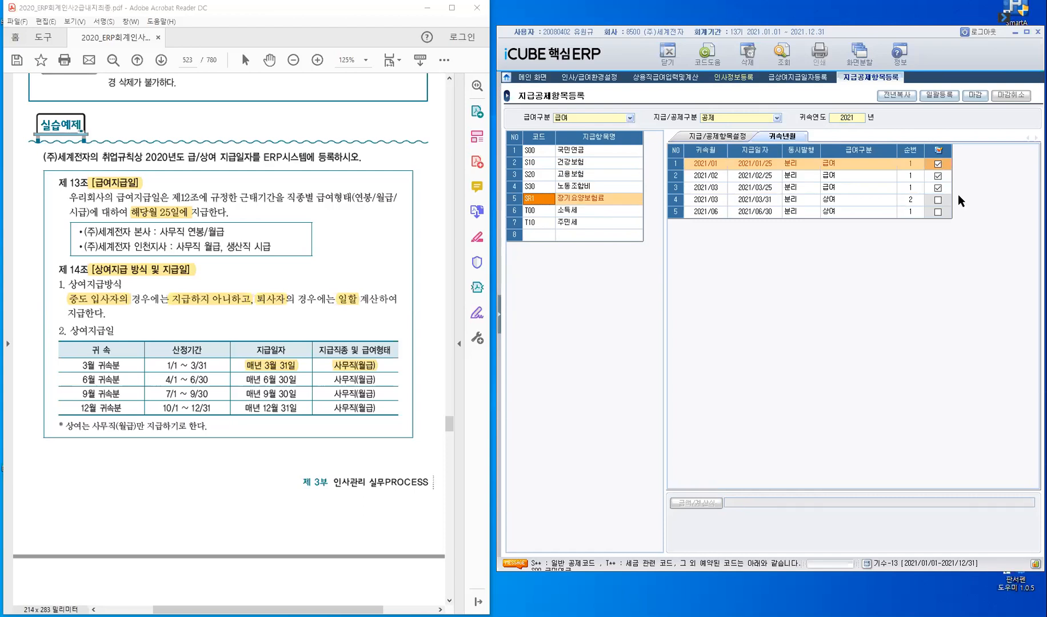
Look up the items with 급여구분 상여 and 지급/공제구분 지급 to view their 귀속년월 settings
click(630, 118)
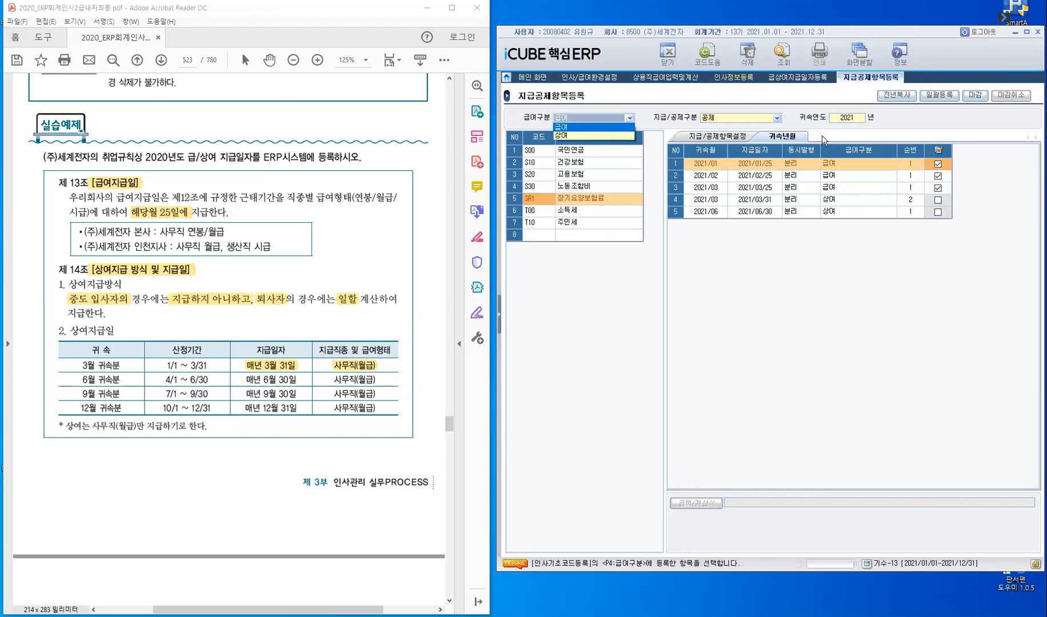
key(Down)
key(Return)
click(776, 118)
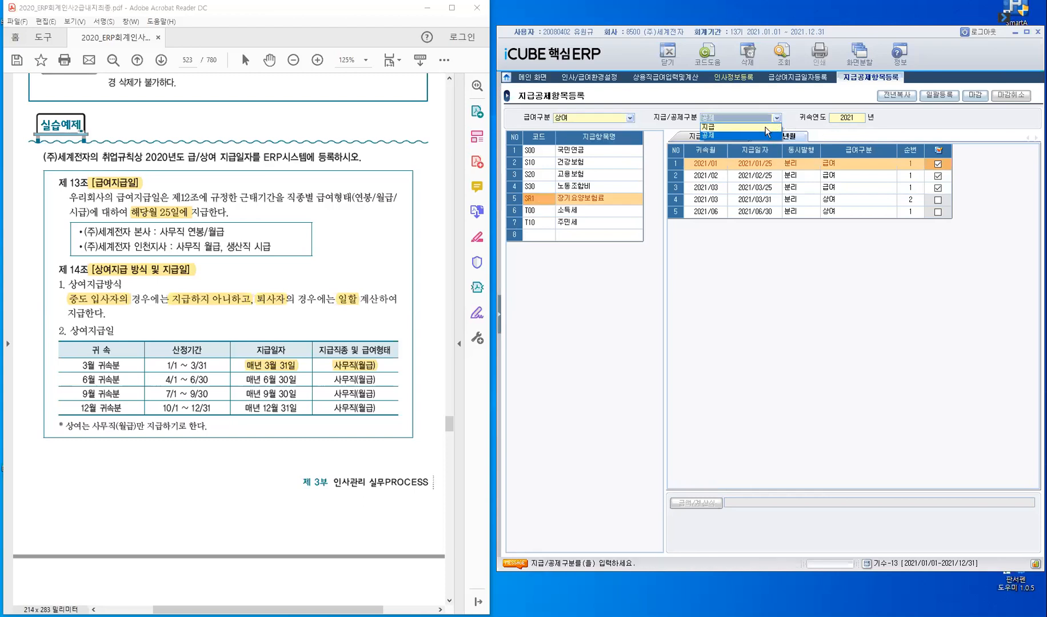
click(766, 127)
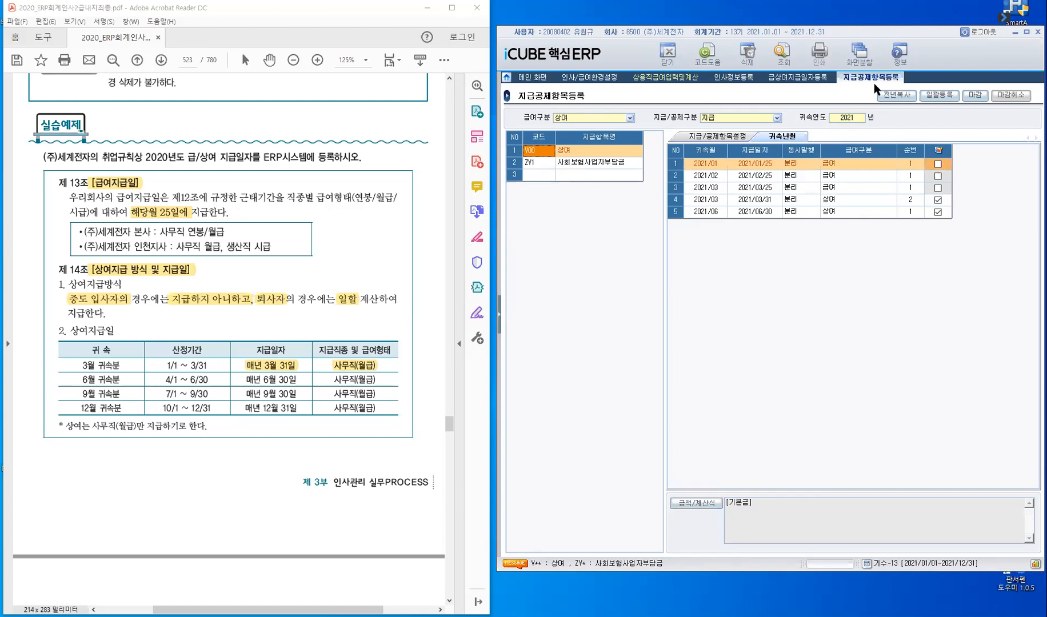
Close 지급공제항목등록 and show all 2021 payment dates in 급상여지급일자등록 with 연간조회
click(675, 58)
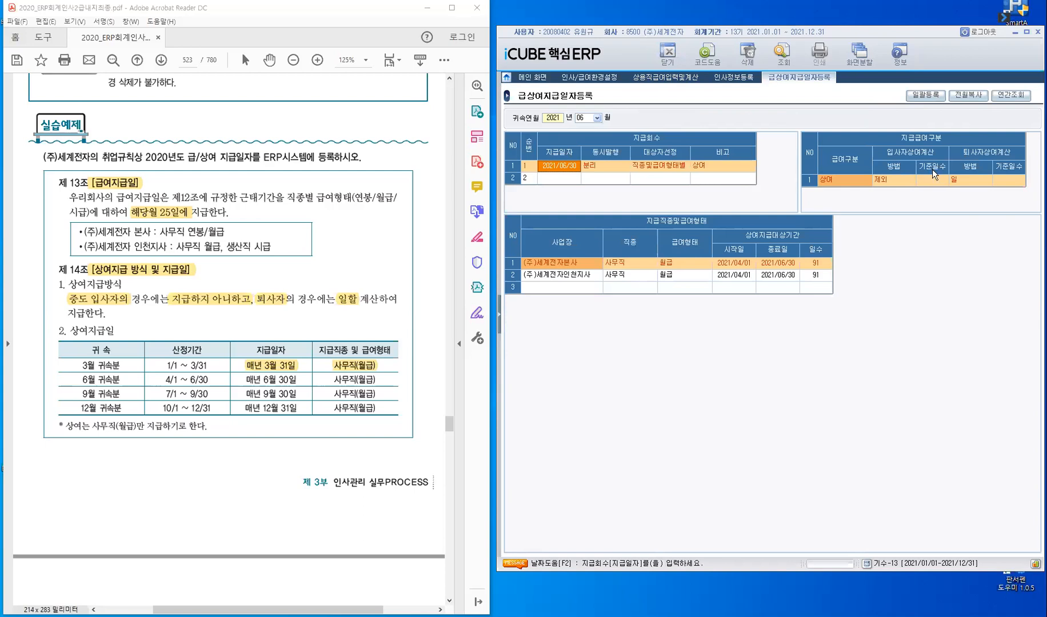
click(1016, 100)
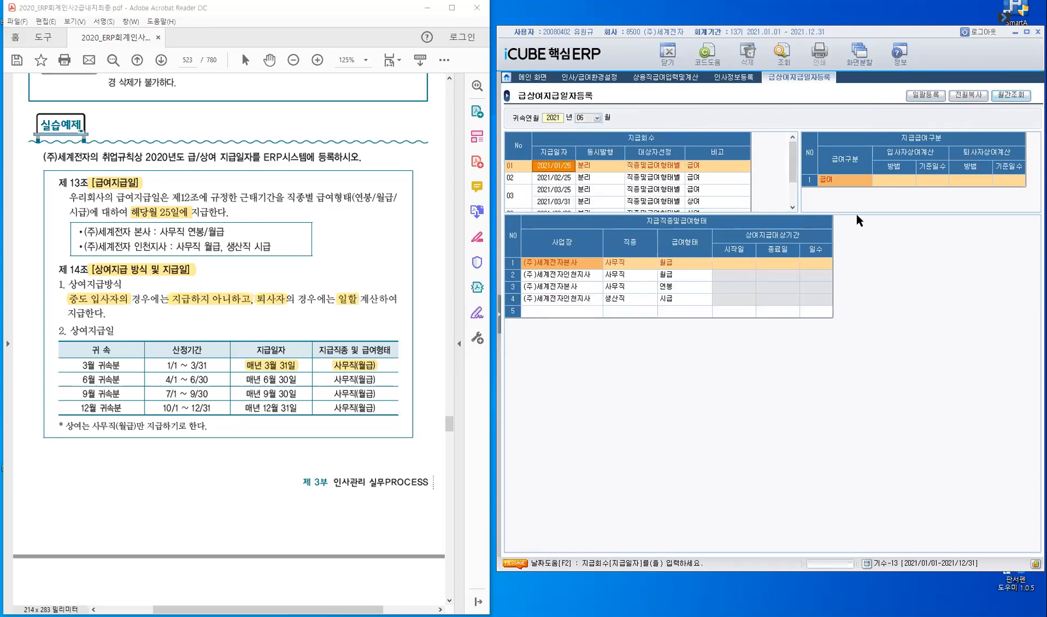
Enlarge the 2021 payment list in 급상여지급일자등록 to examine its entries, and return to the monthly view for 06
drag(878, 399, 884, 434)
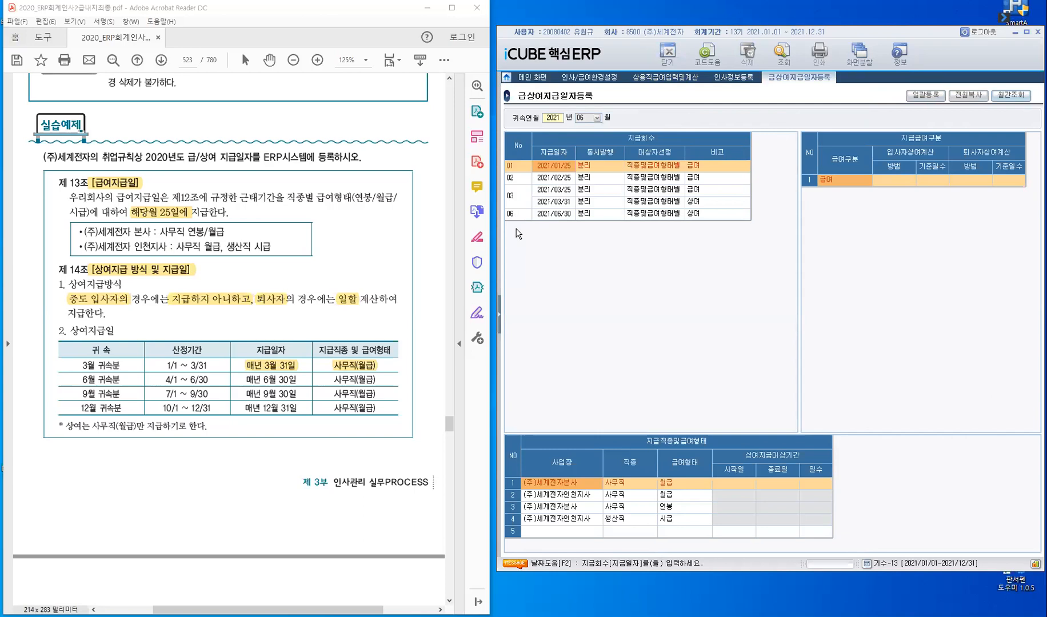
click(545, 179)
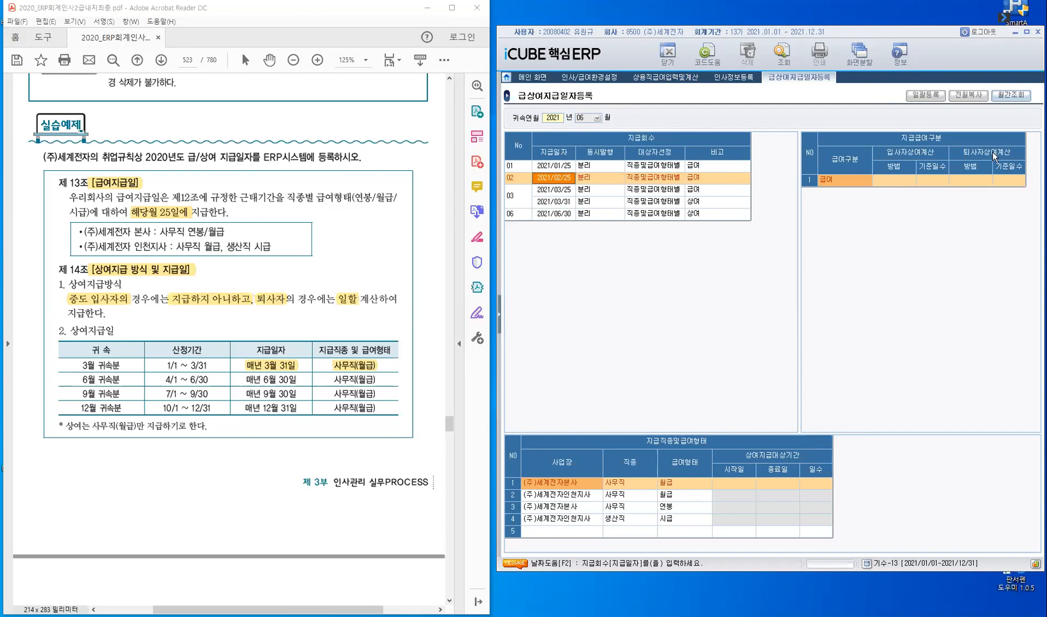
click(1016, 97)
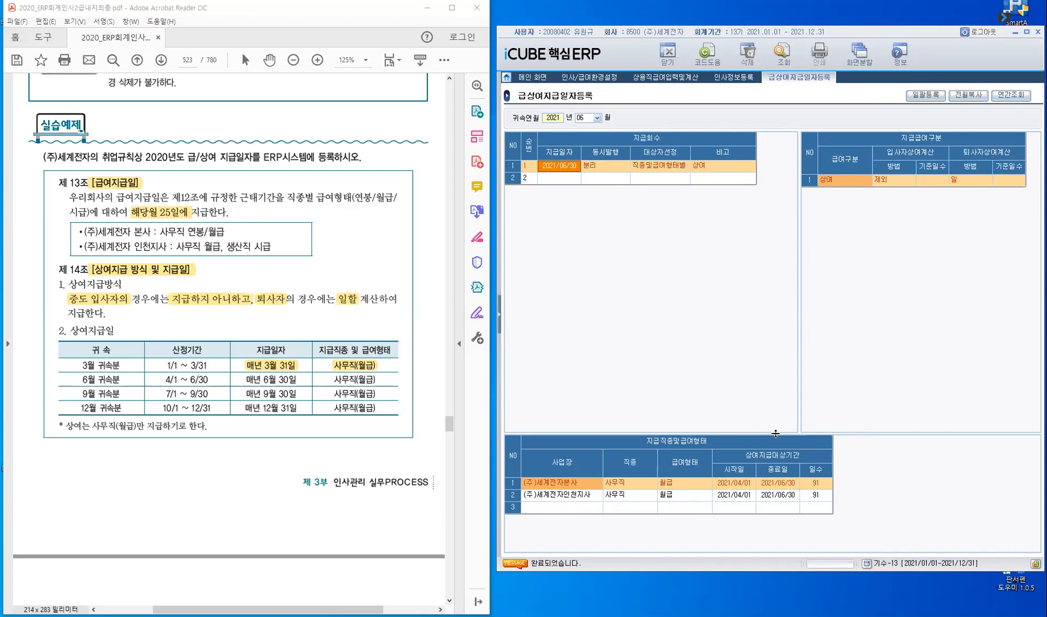
drag(776, 434, 731, 204)
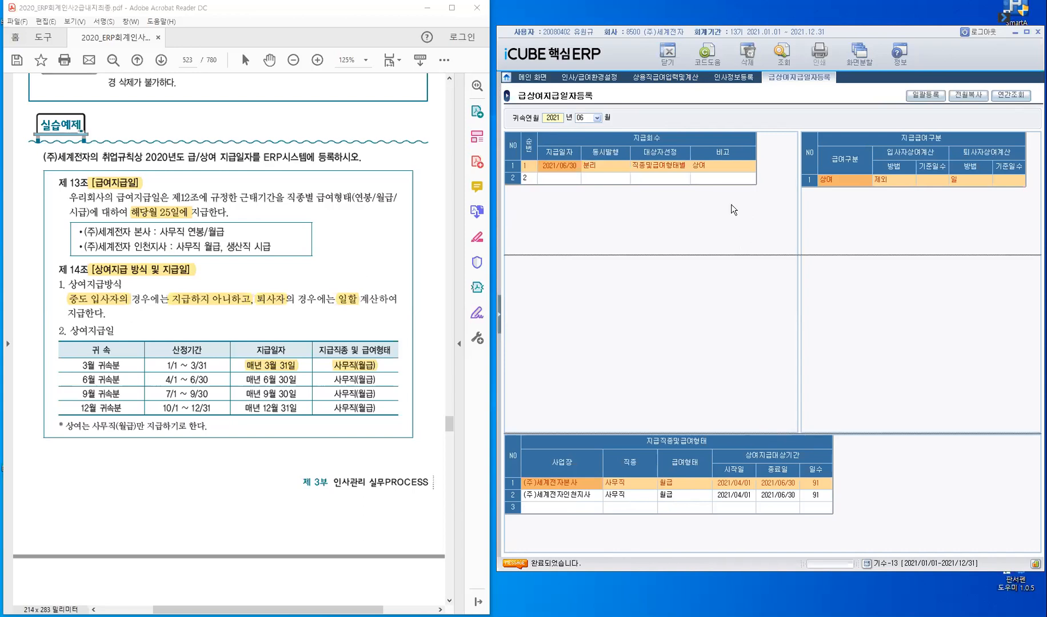
Check which payment dates 상용직급여입력및계산 offers for 귀속연월 2021/01, and close the list without choosing one
click(686, 83)
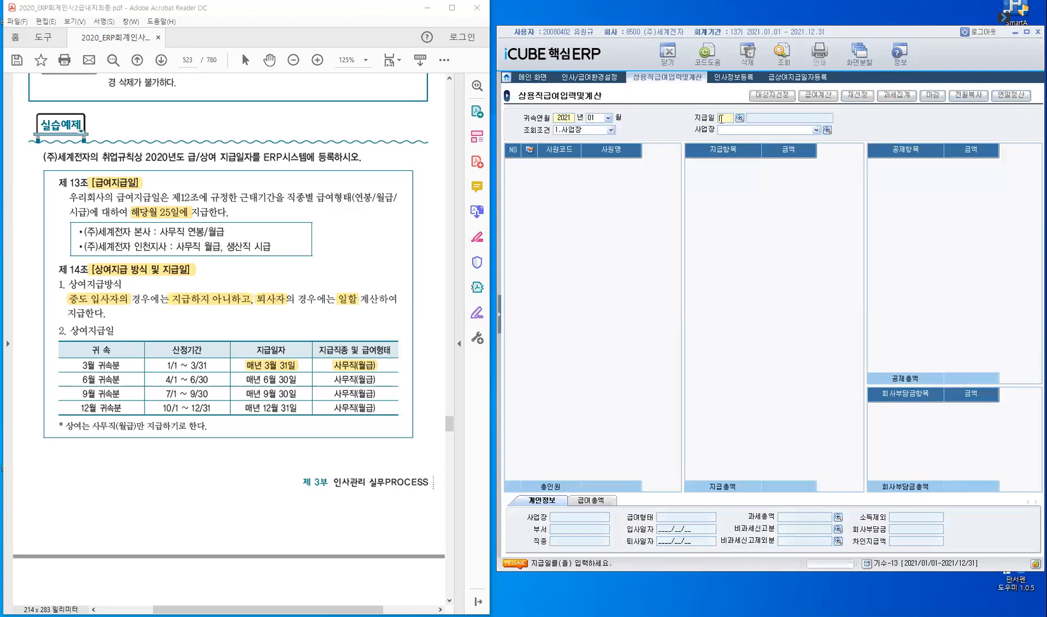
click(739, 118)
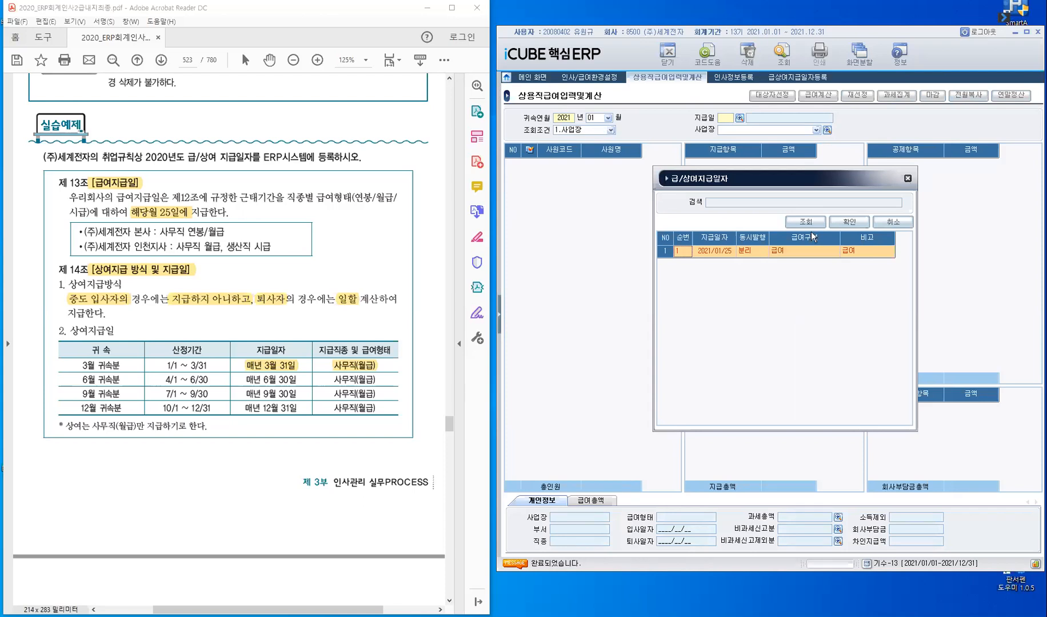
click(908, 181)
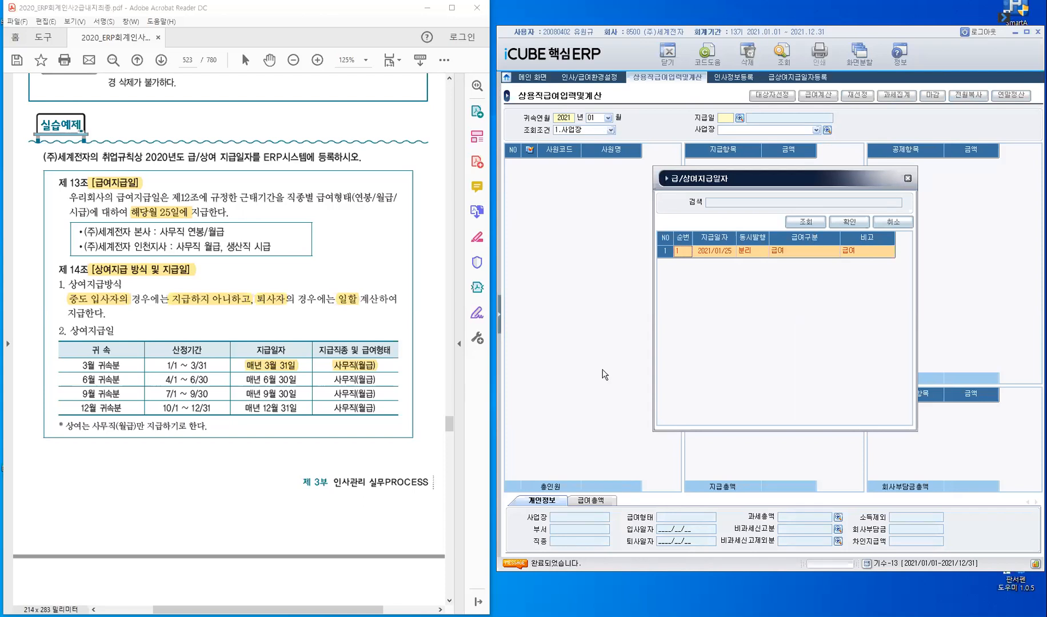
Advance the PDF to section 7, 근태집계 데이터 입력, and open 근태결과입력 under 급여관리
click(500, 321)
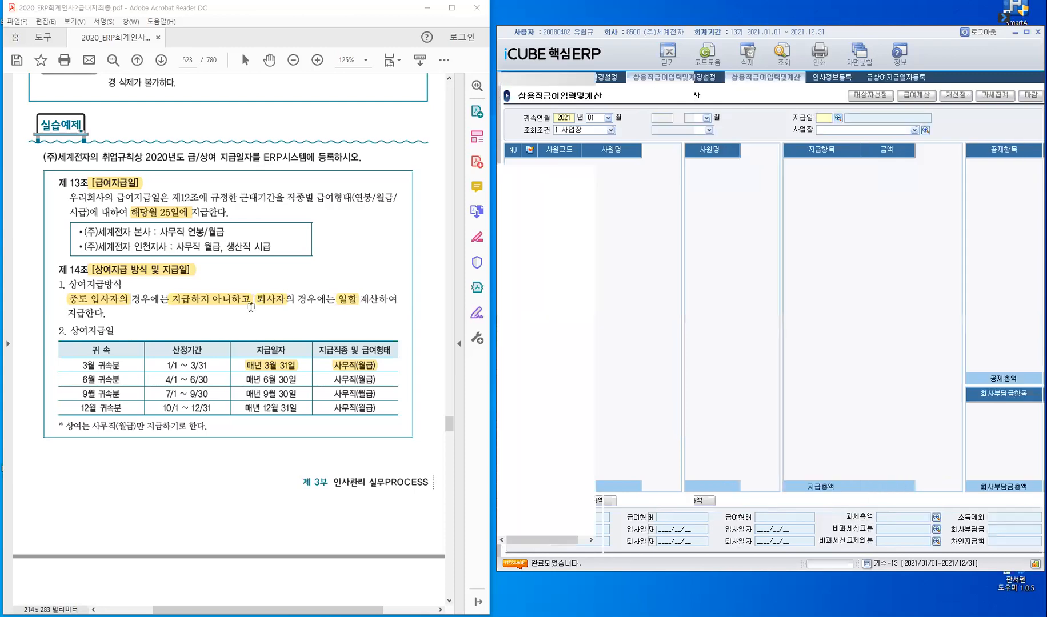
scroll(328, 308, down, 5)
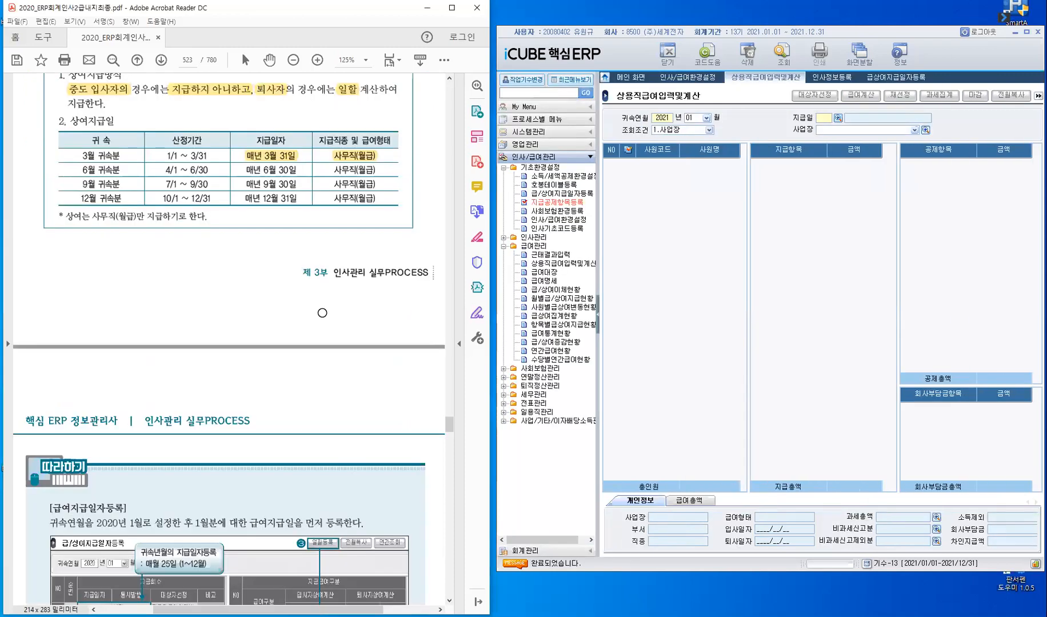
scroll(329, 315, down, 10)
scroll(329, 317, down, 10)
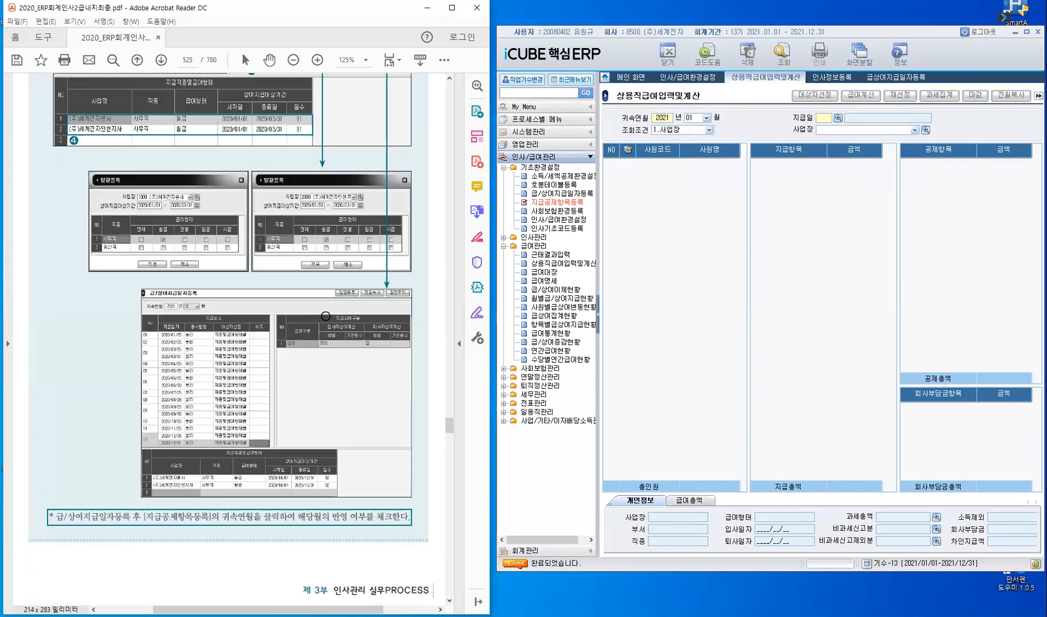
scroll(326, 316, down, 10)
scroll(324, 314, down, 5)
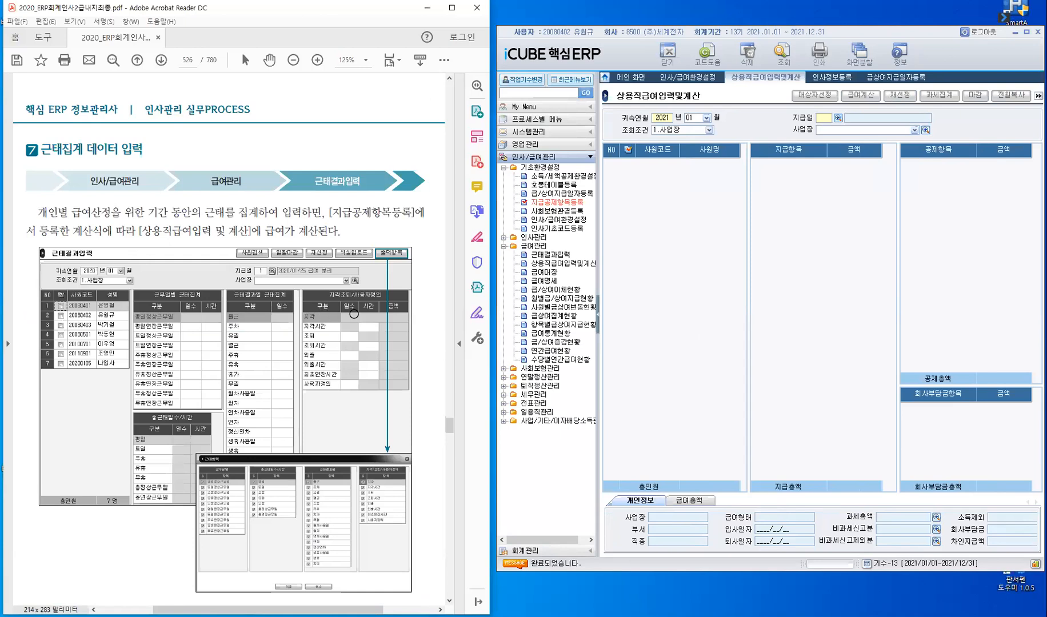
scroll(354, 314, down, 1)
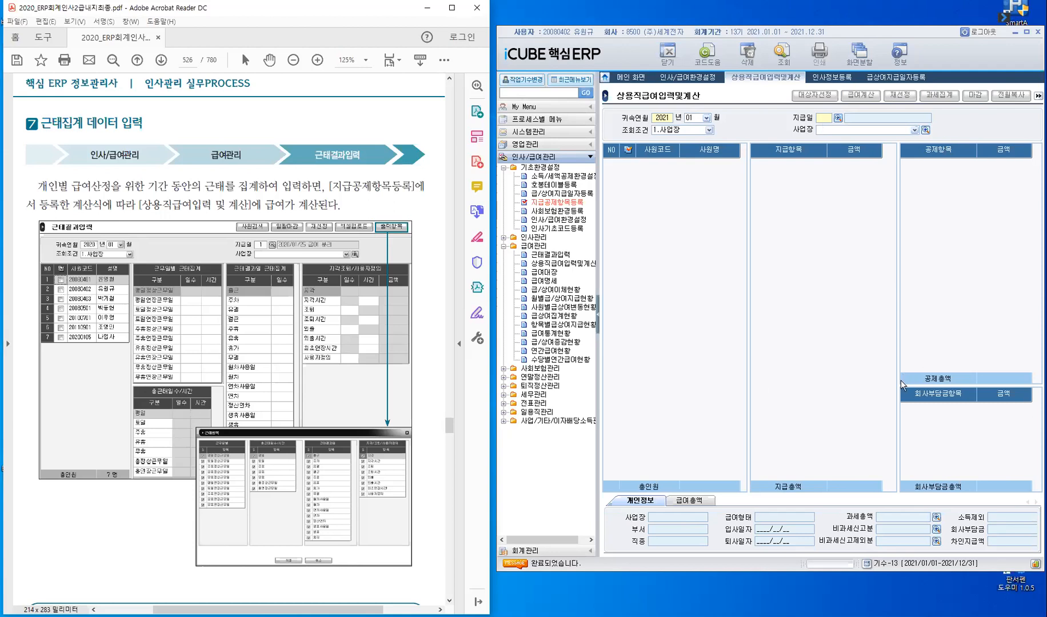
click(543, 256)
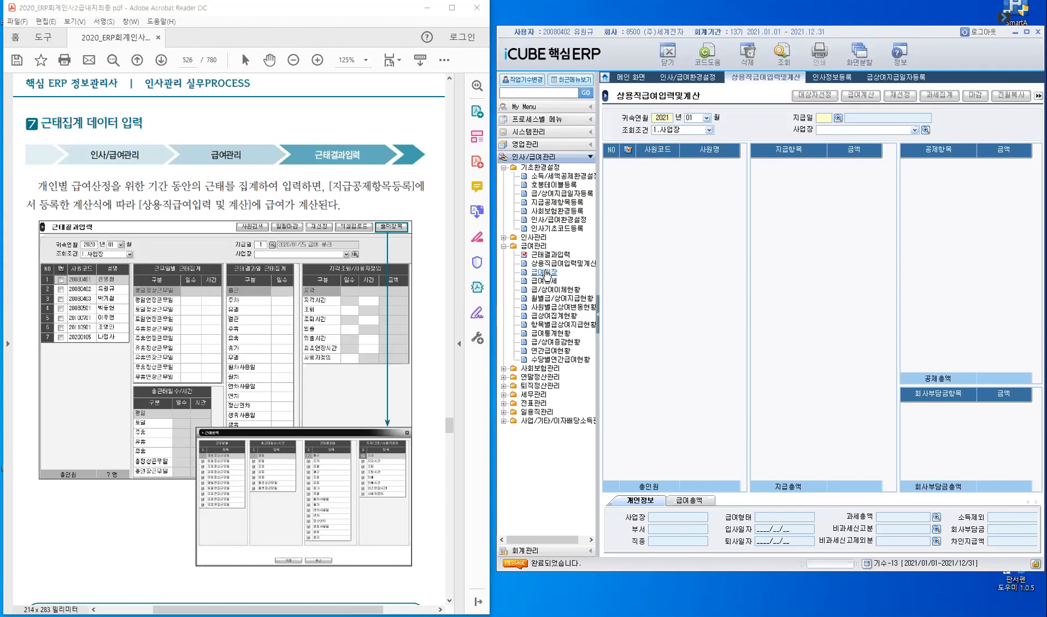
Go to the attendance exercise on PDF page 527 and read the production employee's January to March data
scroll(151, 432, down, 2)
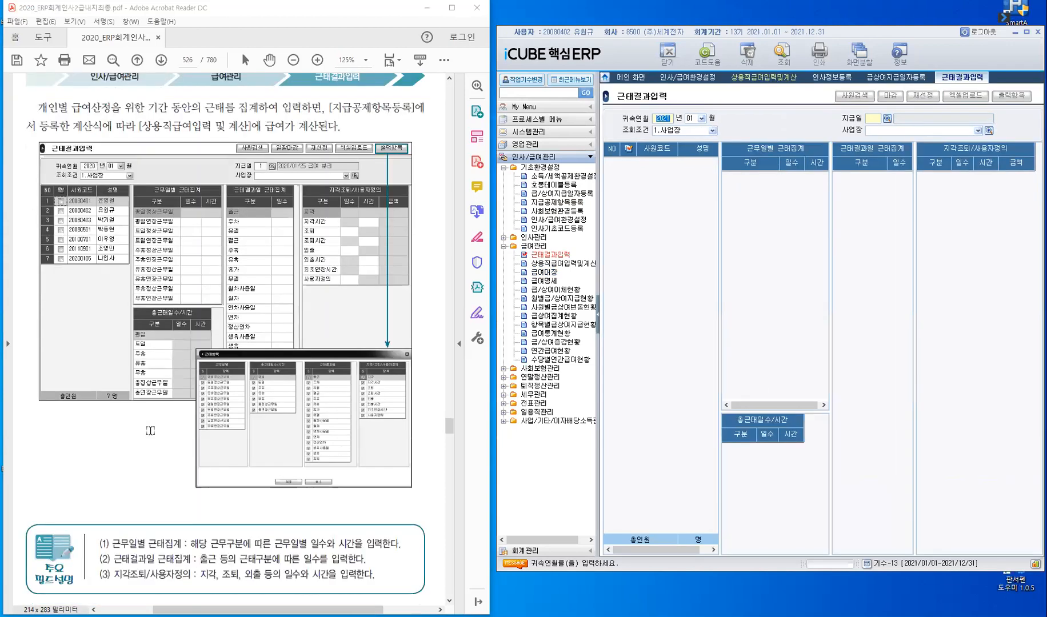
scroll(152, 430, down, 5)
scroll(299, 329, down, 6)
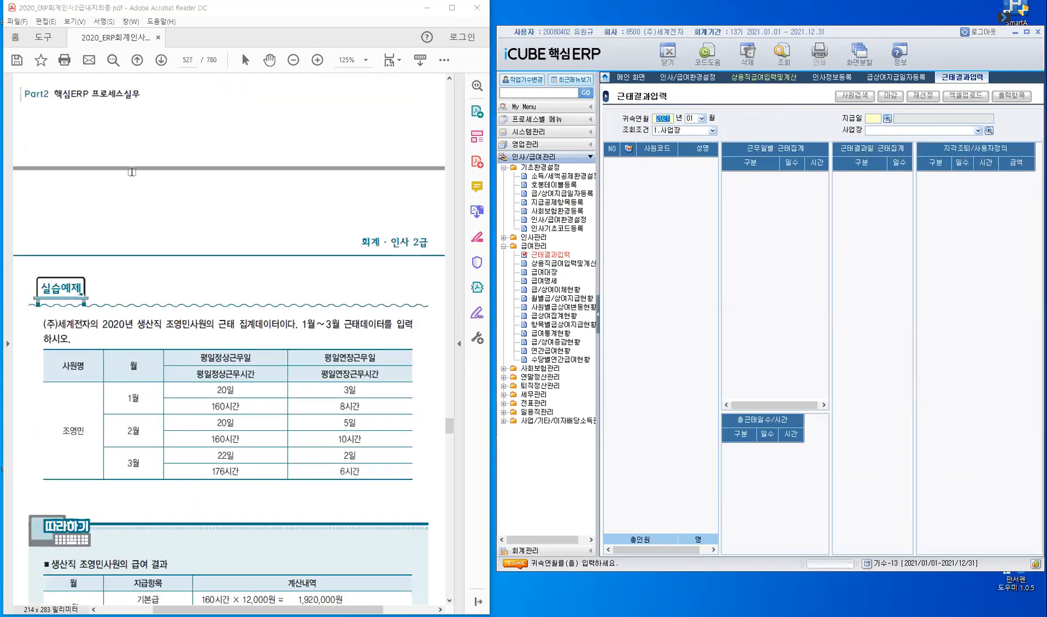
scroll(310, 321, down, 1)
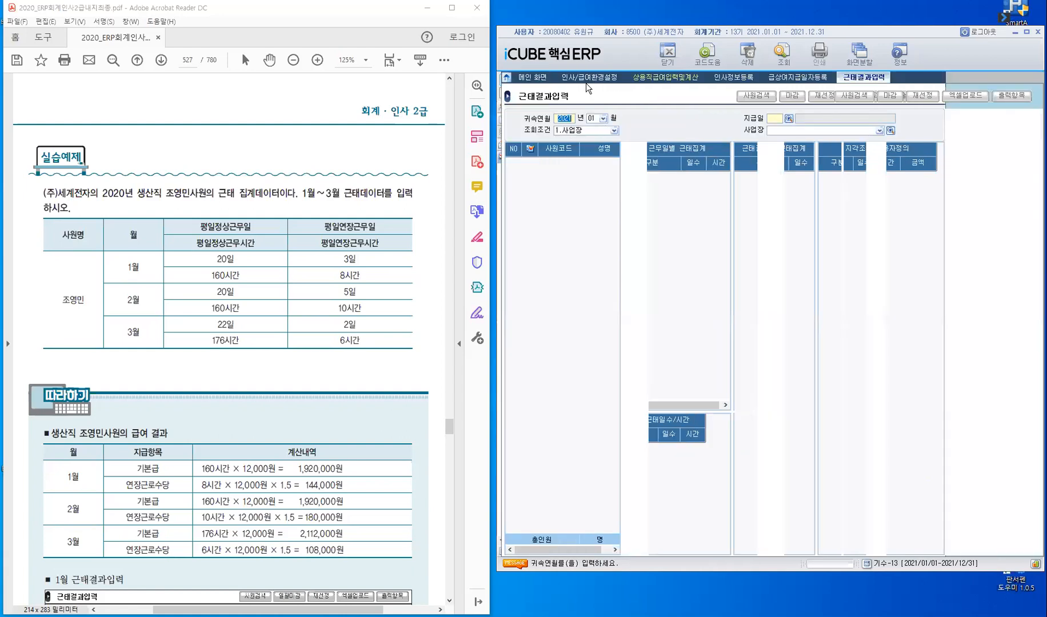
Choose the 2021/01/25 급여 payment as 지급일 for 귀속연월 2021/01, run the lookup and bring up the 근태항목 selection
click(778, 118)
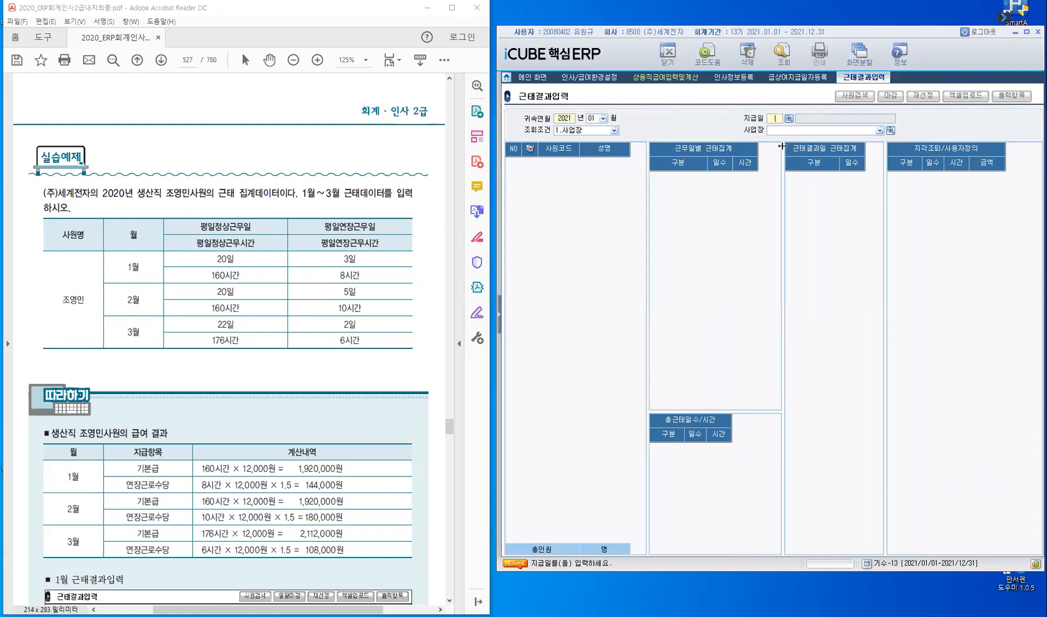
key(F2)
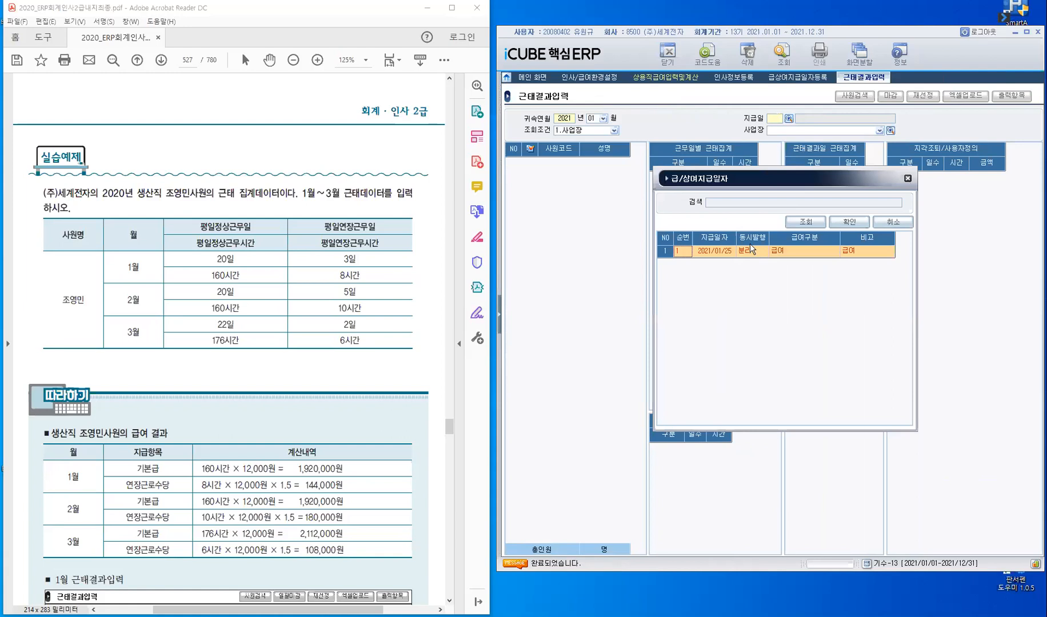
click(722, 252)
key(Return)
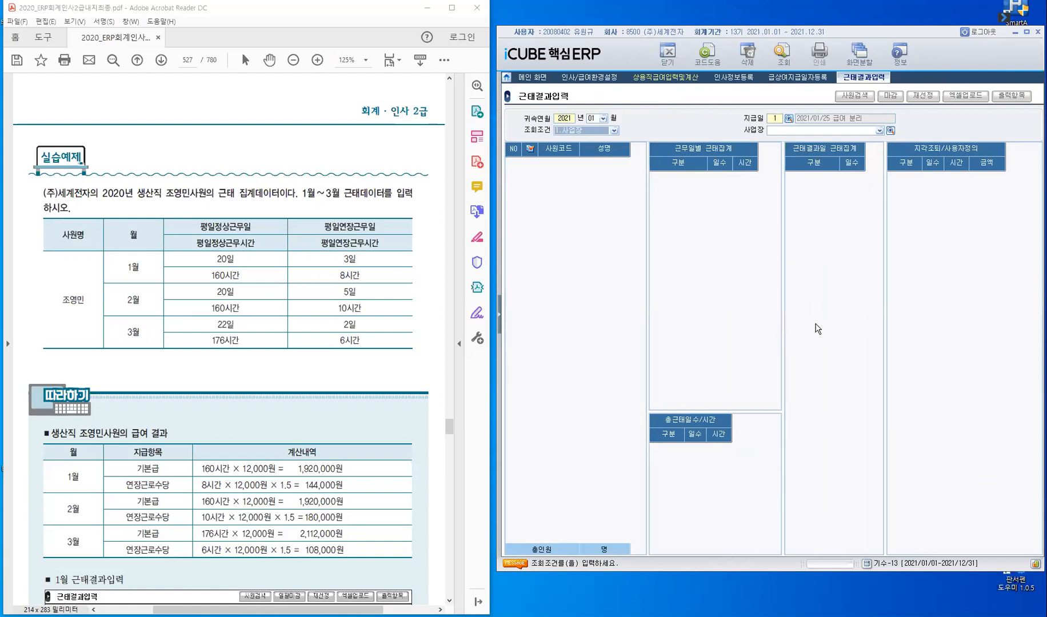
key(Return)
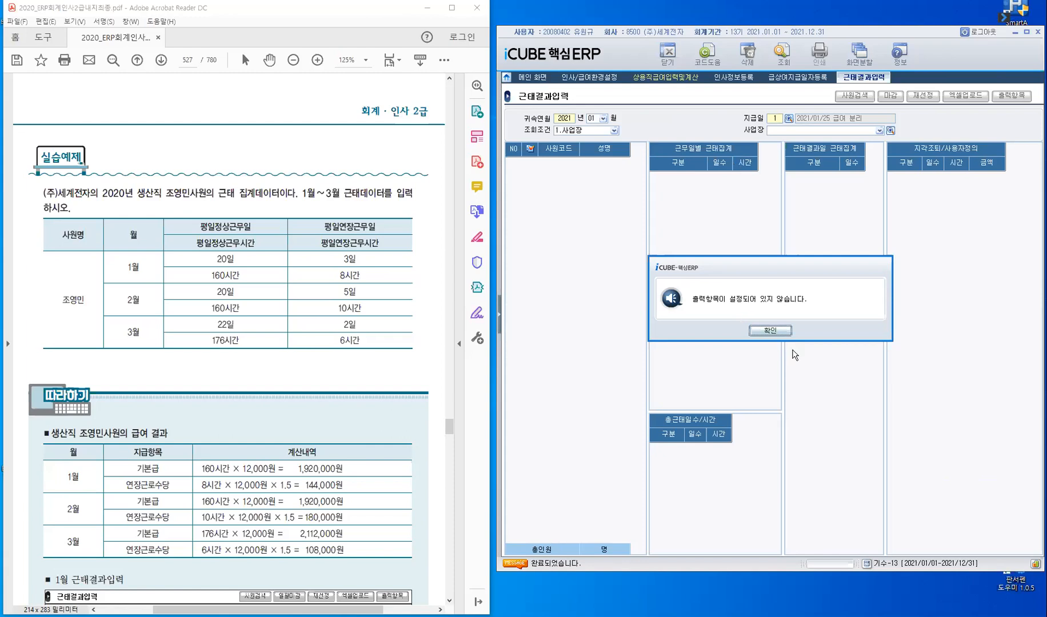
click(770, 331)
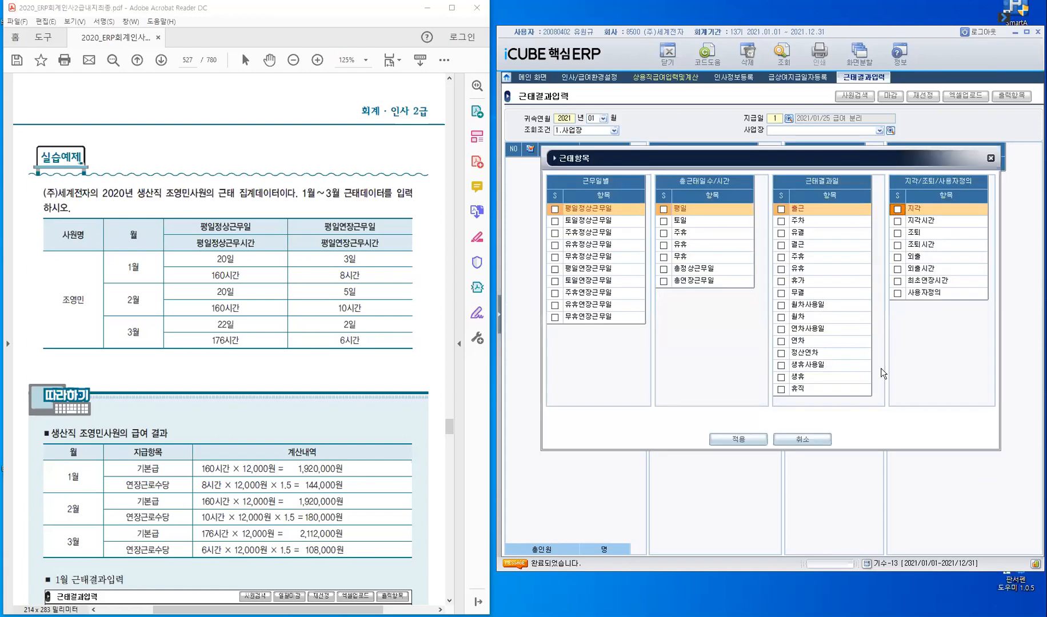
Mark all items in the 근무일별, 총근태일수/시간, 근태결과일 and 지각/조퇴/사용자정의 lists of 근태항목 and apply them
click(555, 210)
click(555, 222)
click(555, 235)
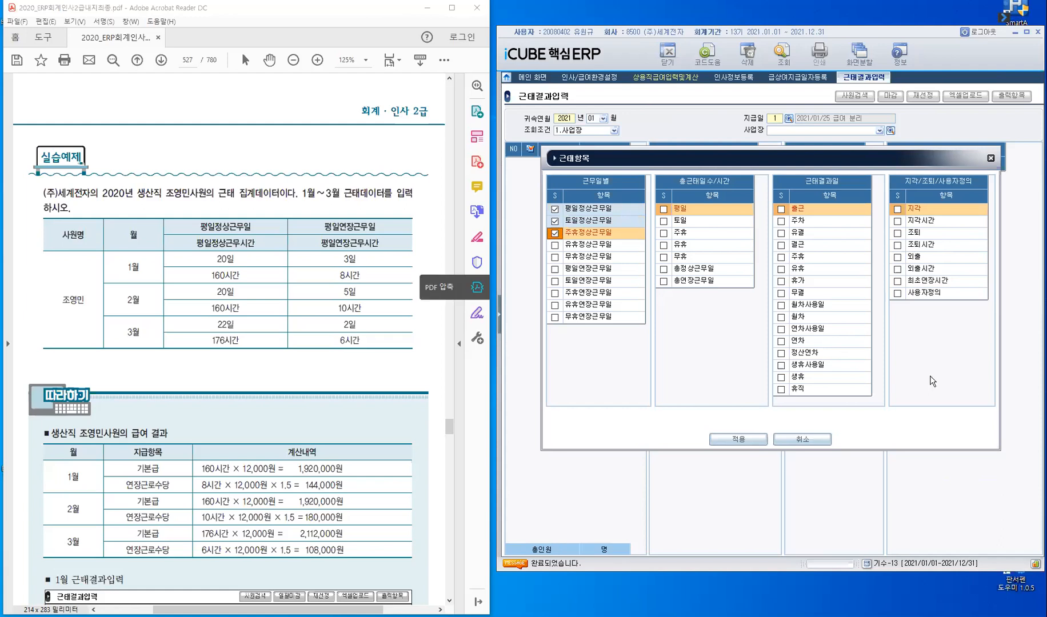
click(555, 199)
click(664, 195)
click(781, 197)
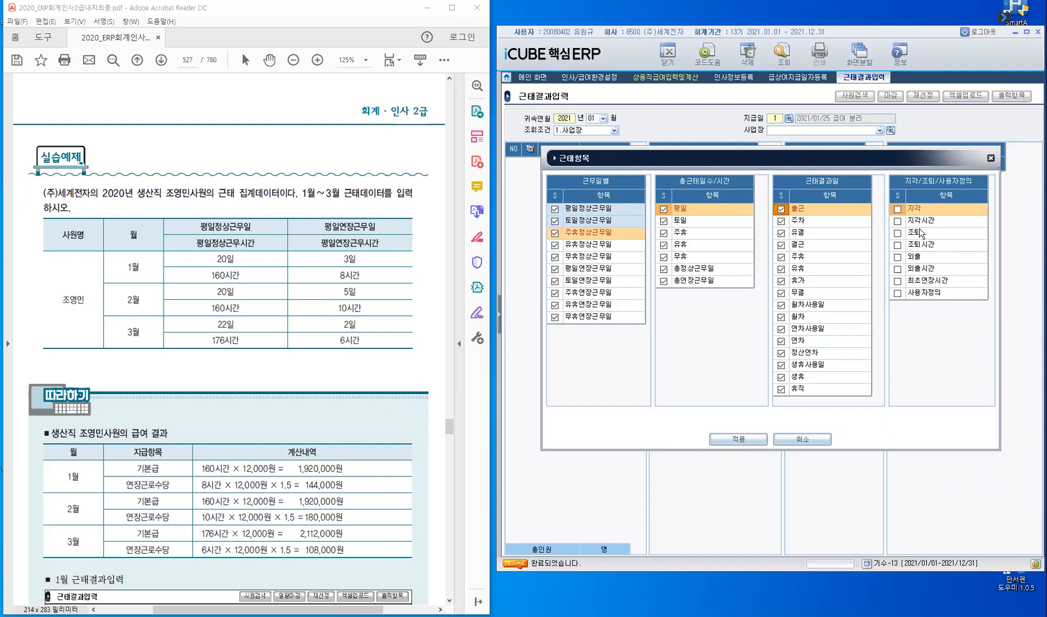
click(898, 195)
click(735, 442)
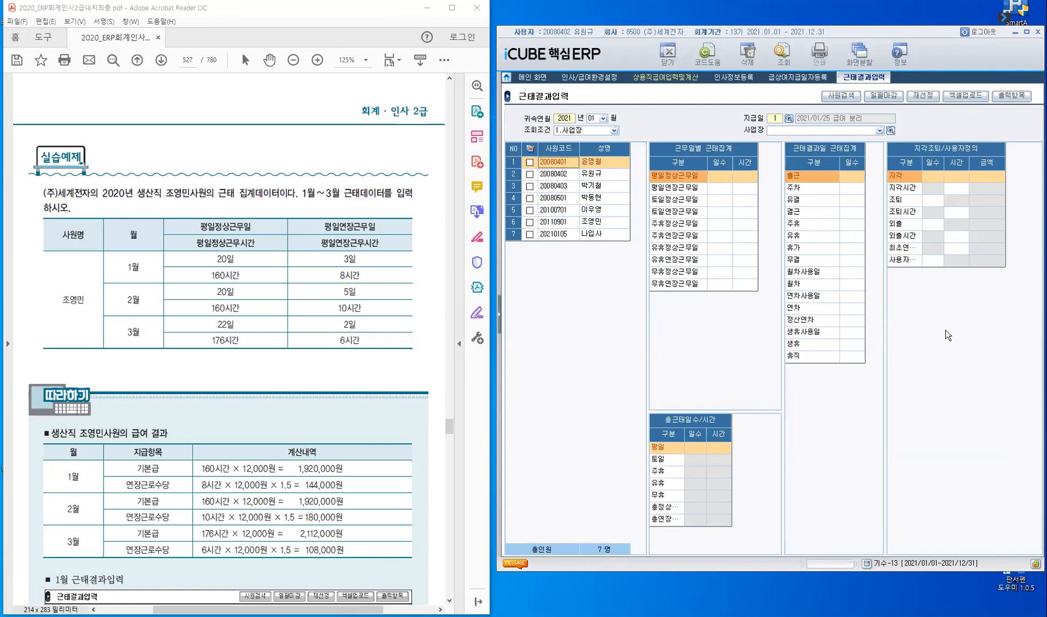
Select the exercise's production employee and highlight the January values 20일, 160시간, 3일 and 8시간 in the PDF table
click(547, 227)
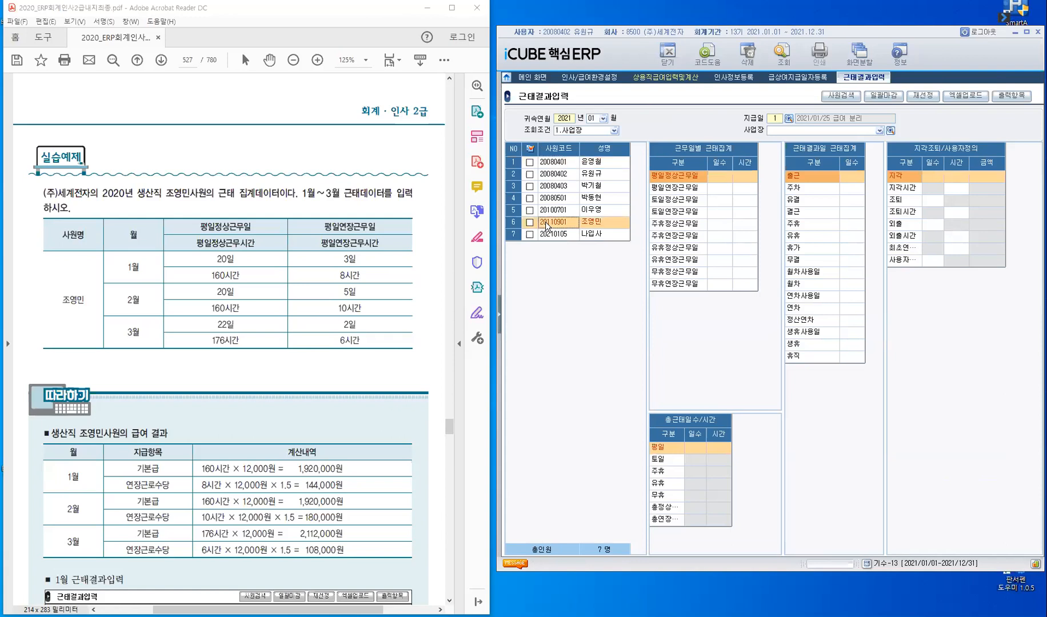
double_click(227, 260)
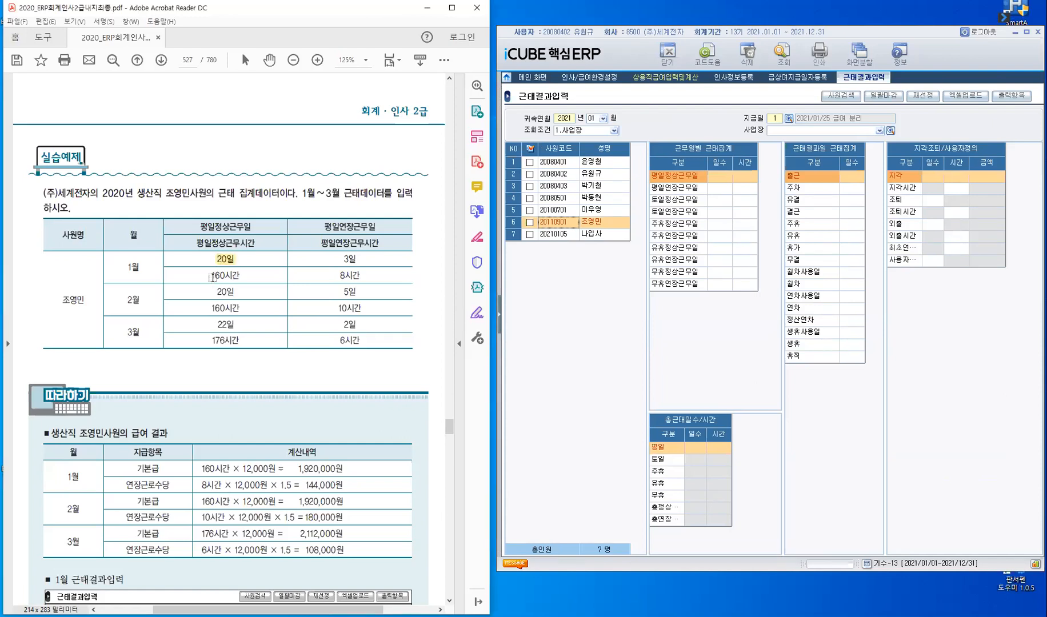
drag(211, 276, 232, 275)
drag(344, 259, 359, 258)
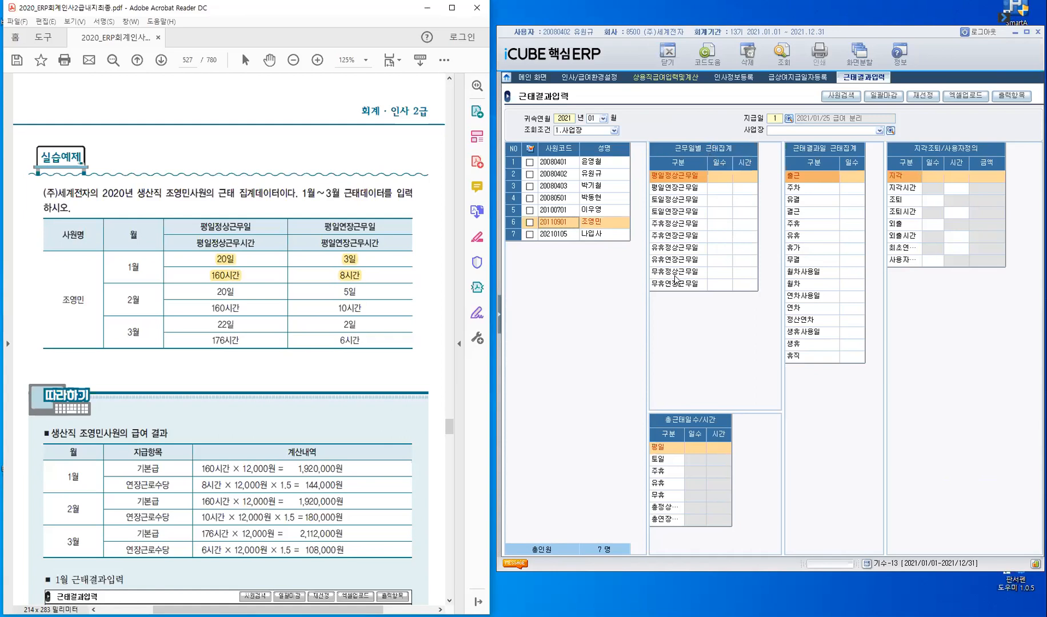
Enter 20 days and 160:00 hours for 평일정상근무일 in the selected employee's January attendance
click(680, 178)
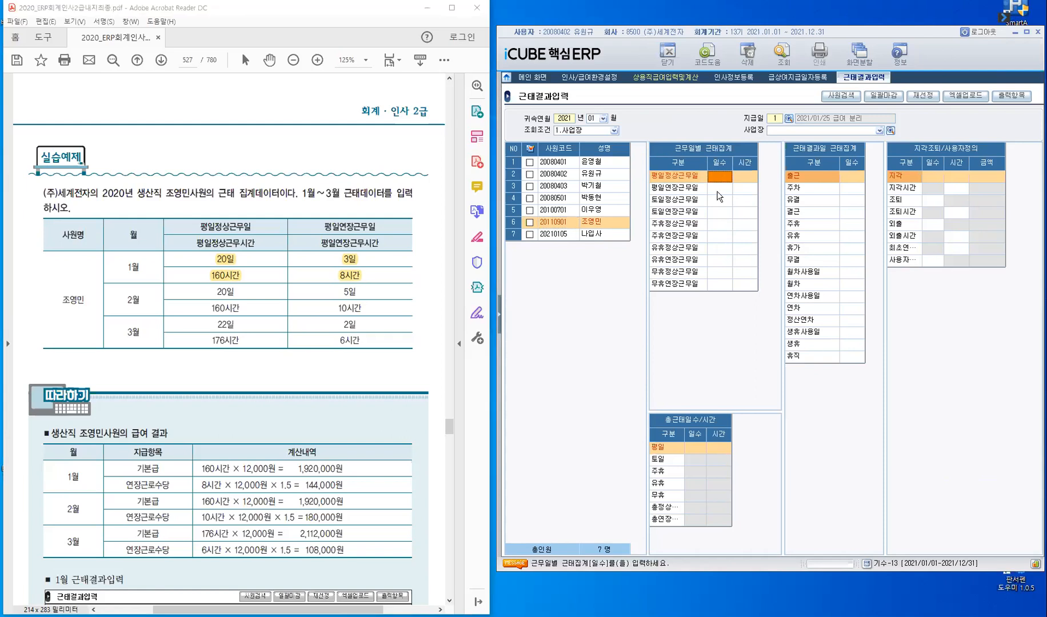
text(20)
key(Return)
text(160:00)
key(Return)
key(Up)
Enter 3 days and 008:00 hours for 평일연장근무일, and widen the 구분 column of the 총근태일수/시간 table
click(719, 188)
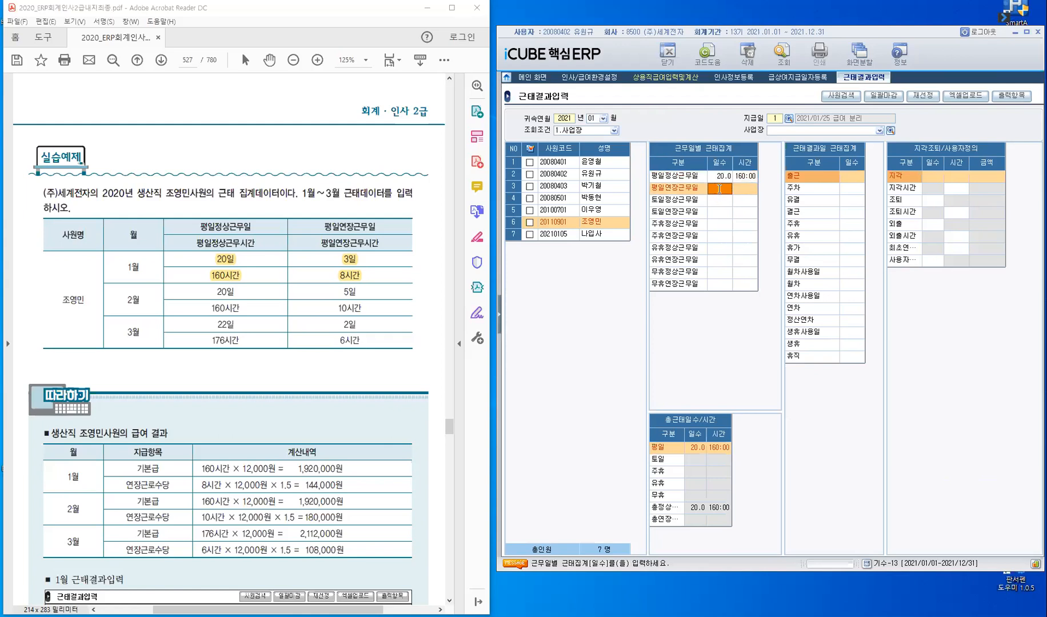
text(3)
key(Return)
text(008:)
key(Return)
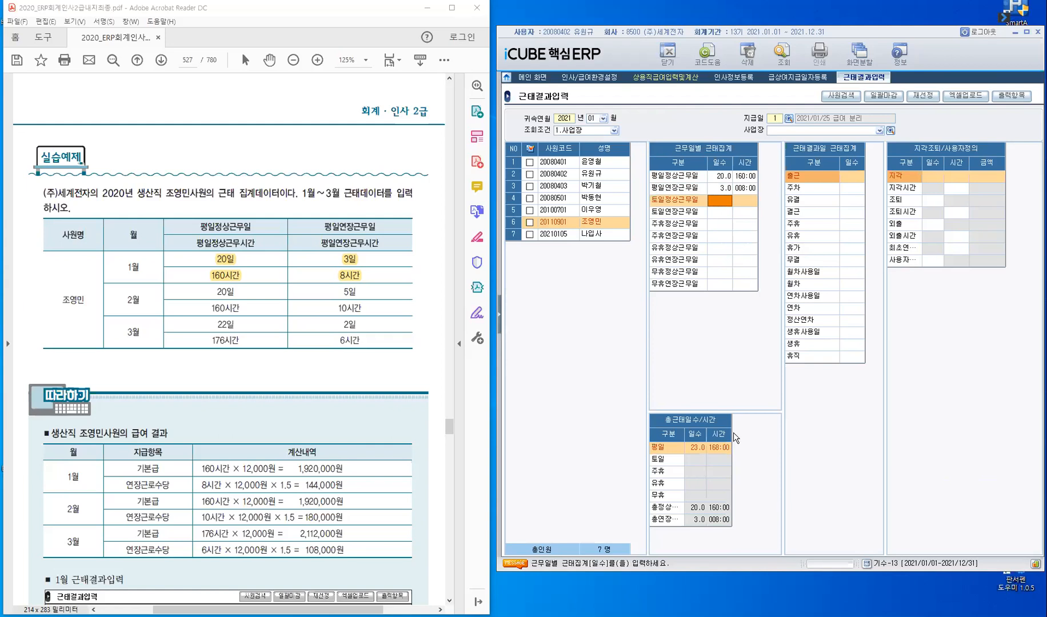
drag(732, 434, 766, 434)
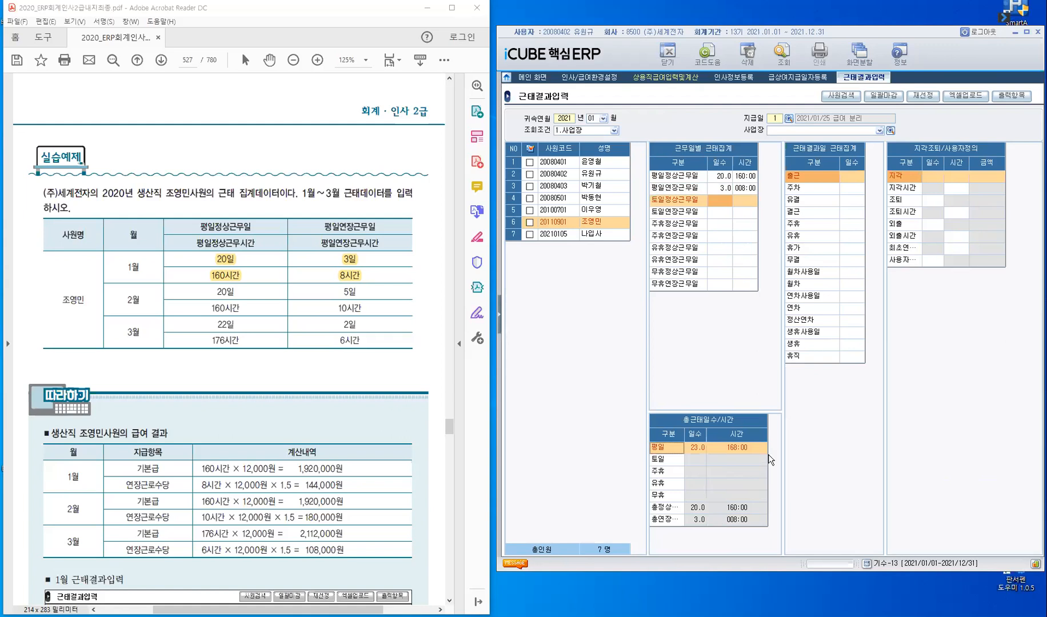
drag(769, 428, 712, 435)
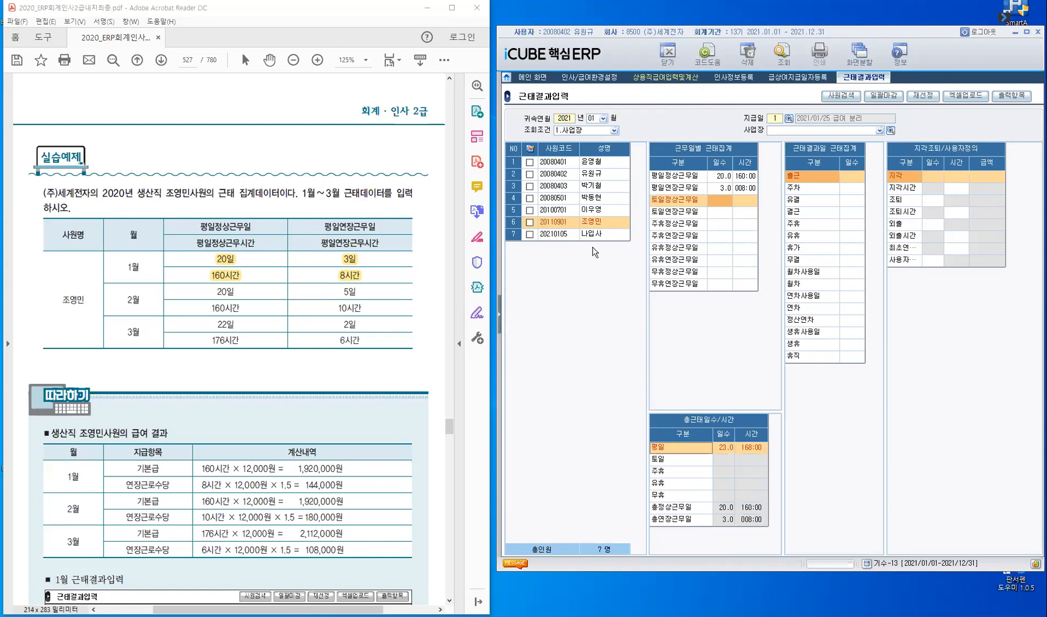
Retrieve the February 2021 attendance list in 근태결과입력 for the 2021/02/25 salary payment date
click(603, 119)
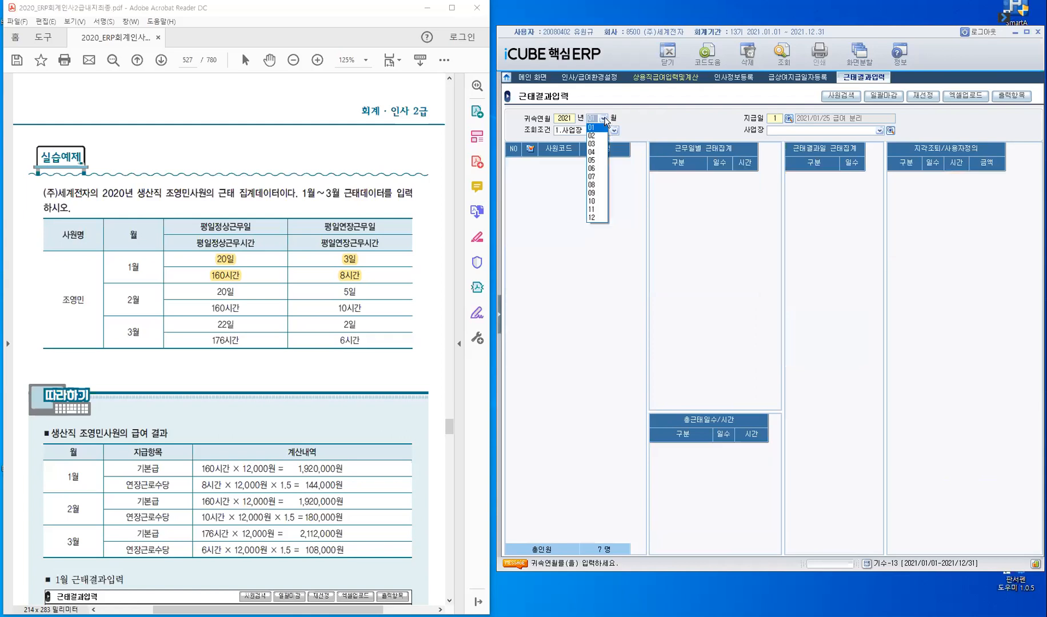
click(783, 122)
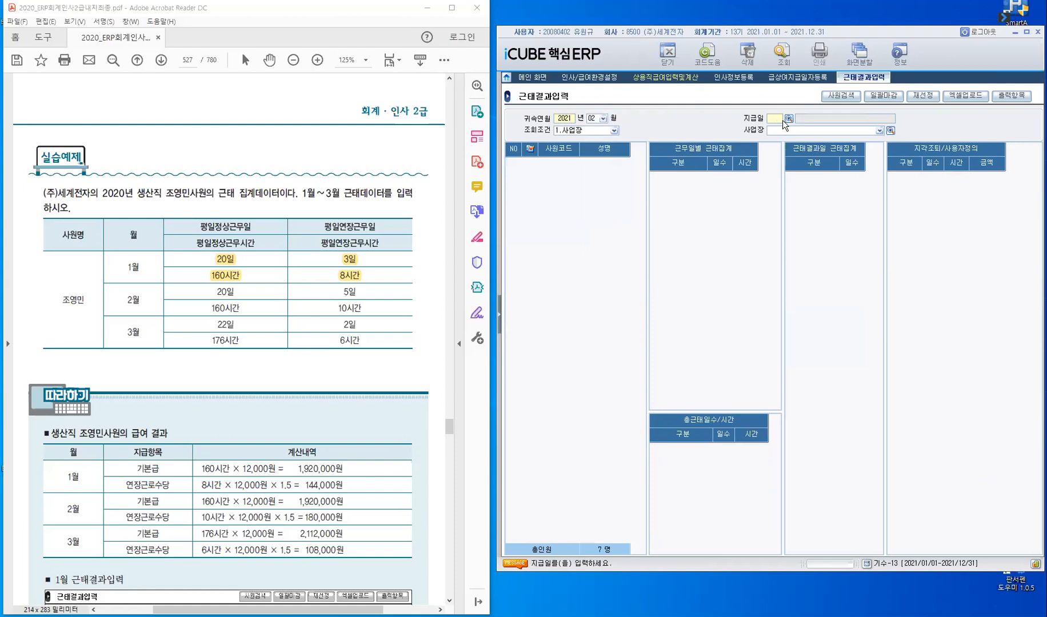
click(789, 118)
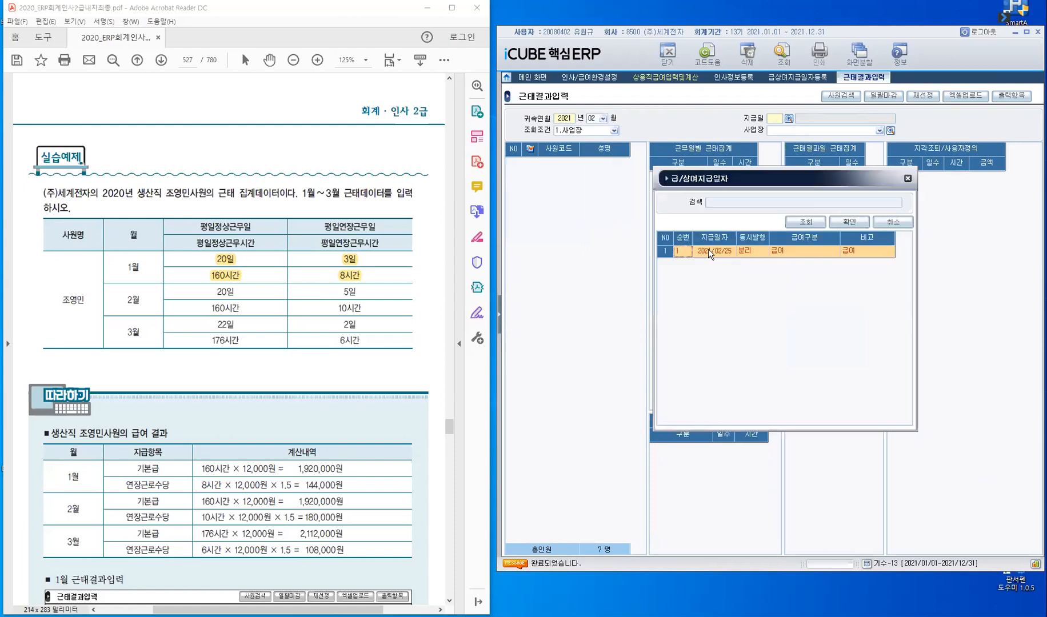
click(848, 222)
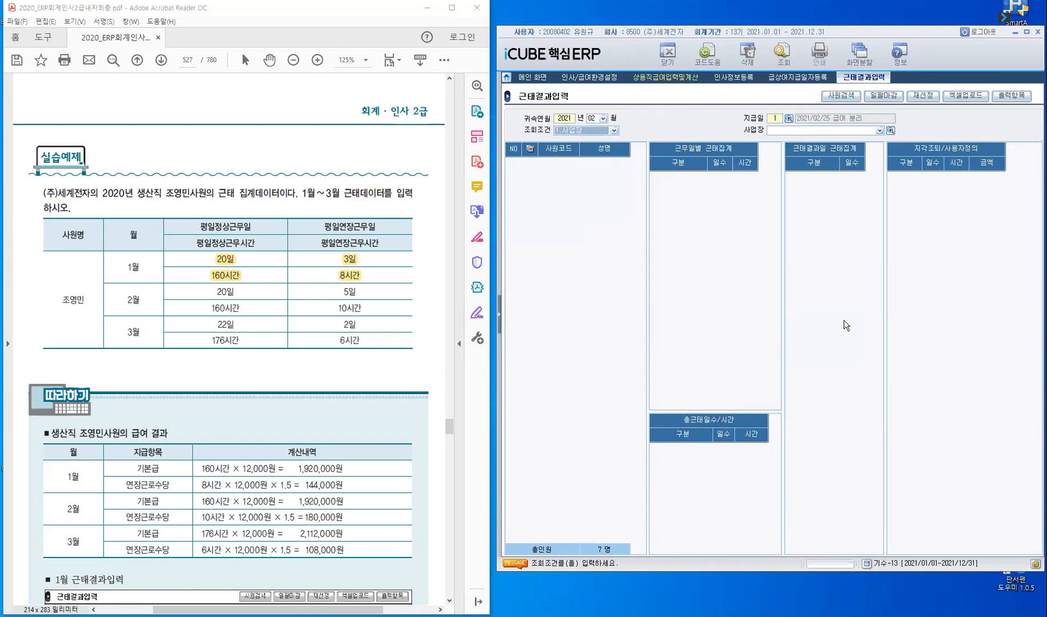
key(Return)
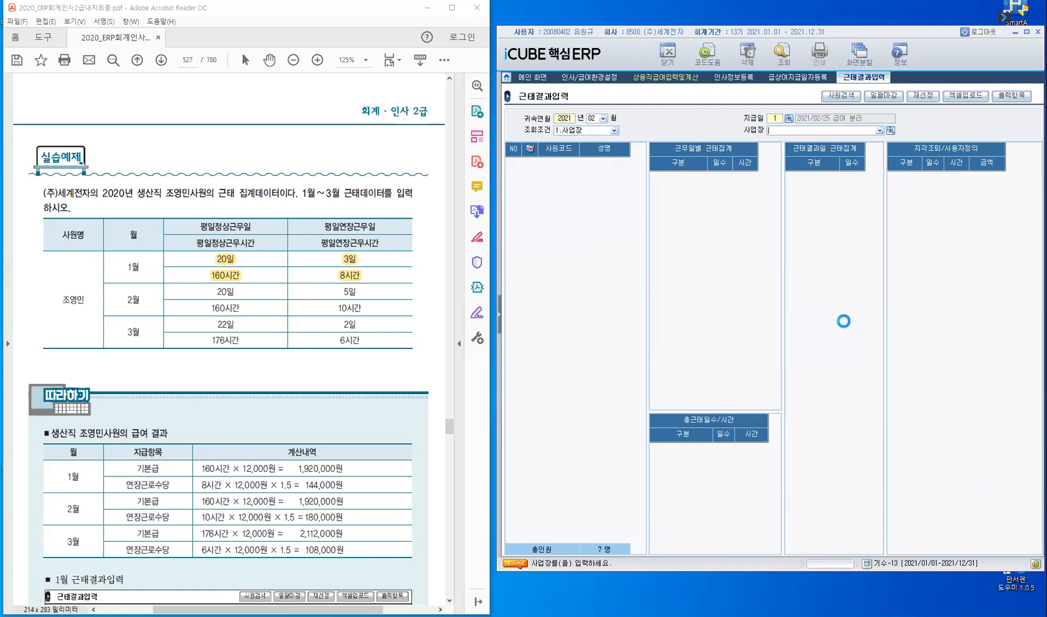
key(Return)
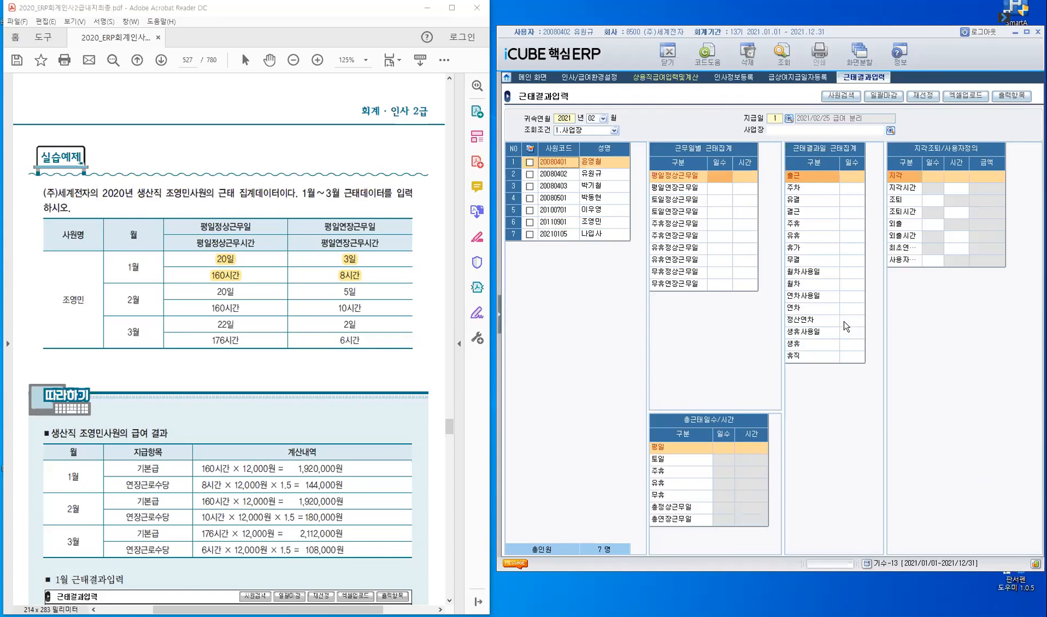
Select the exercise's production employee and enter 20 days and 160:00 hours for February 평일정상근무일
click(554, 223)
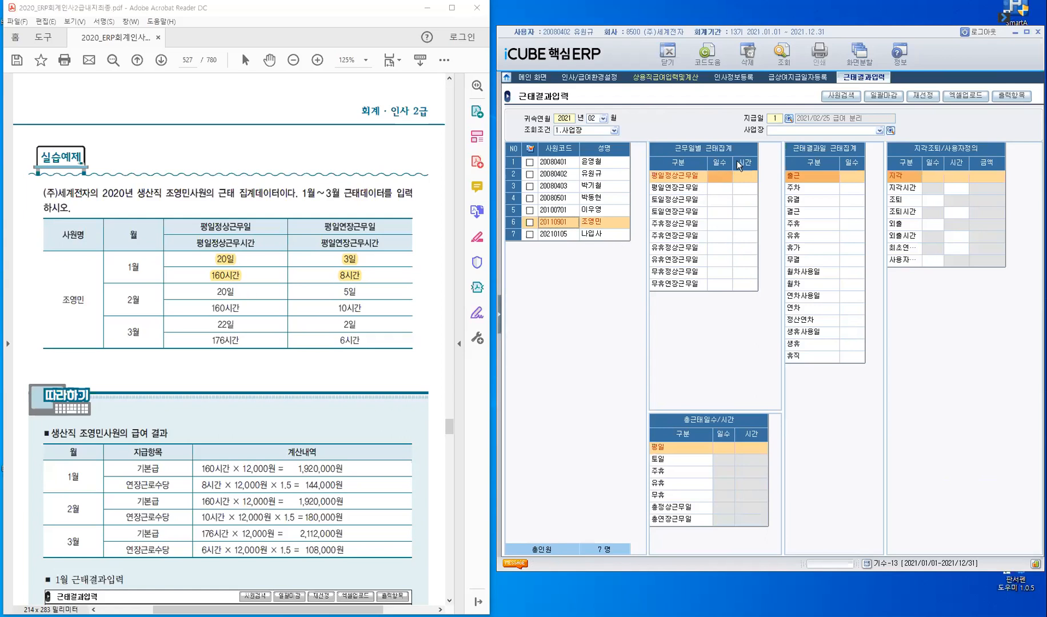
text(20)
key(Return)
text(160)
key(Return)
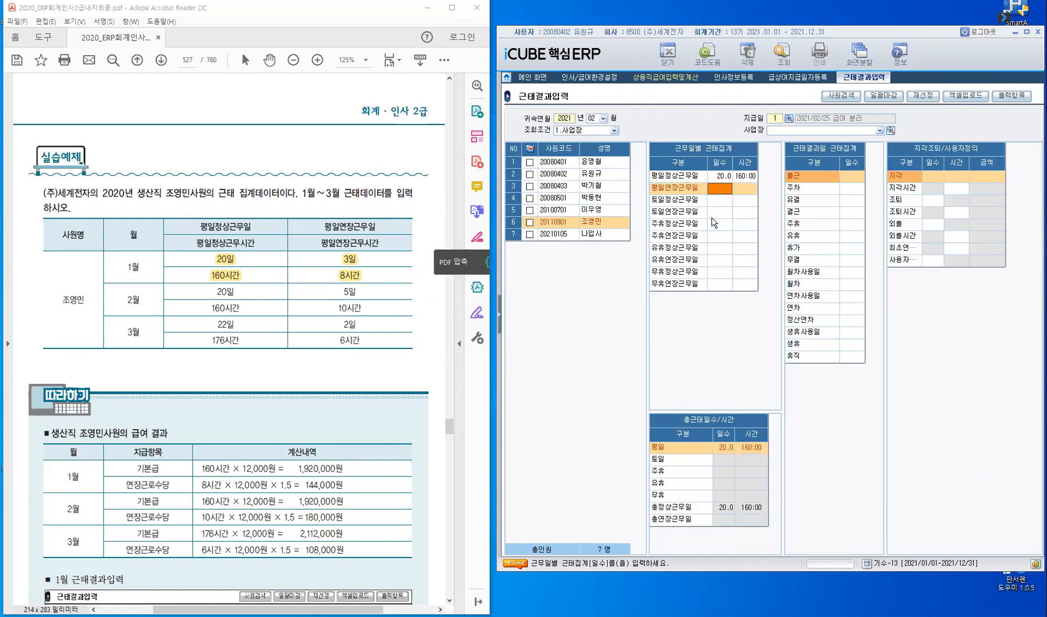
Enter 5 days and 010:00 hours for 평일연장근무일 in the selected employee's February attendance
text(5)
key(Return)
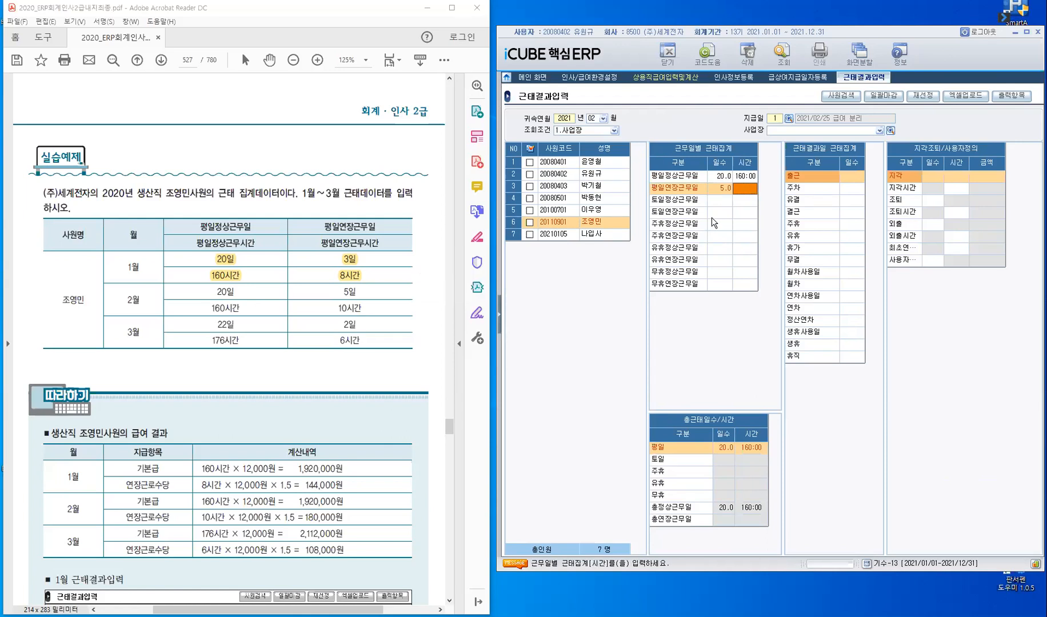
text(010:)
key(Return)
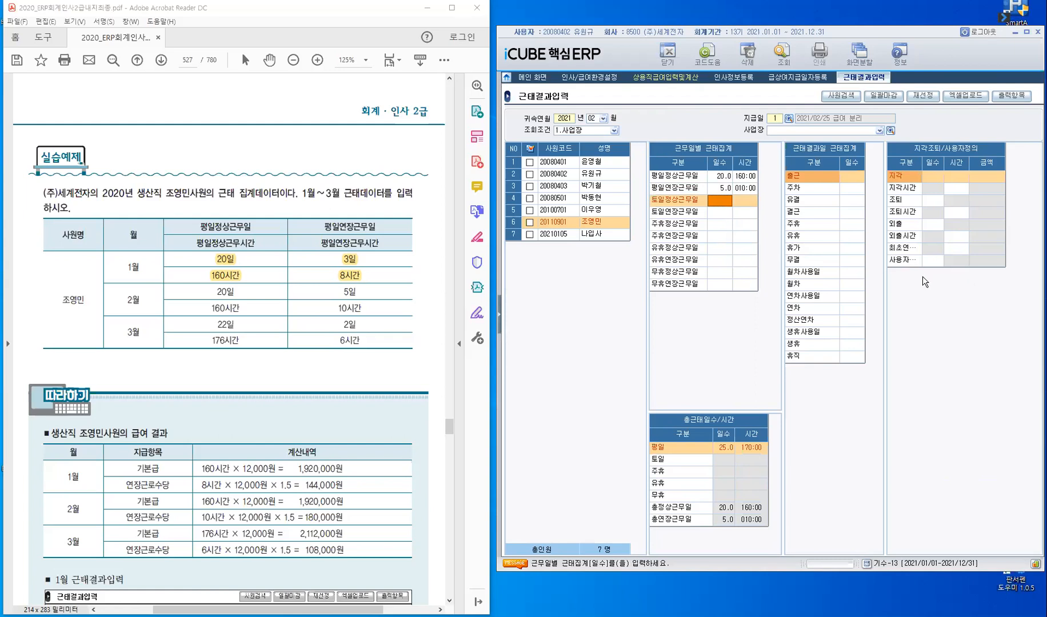
Review the PDF's pay calculation for the production employee and view that employee's 급여정보 in 인사정보등록
click(372, 370)
scroll(372, 370, down, 5)
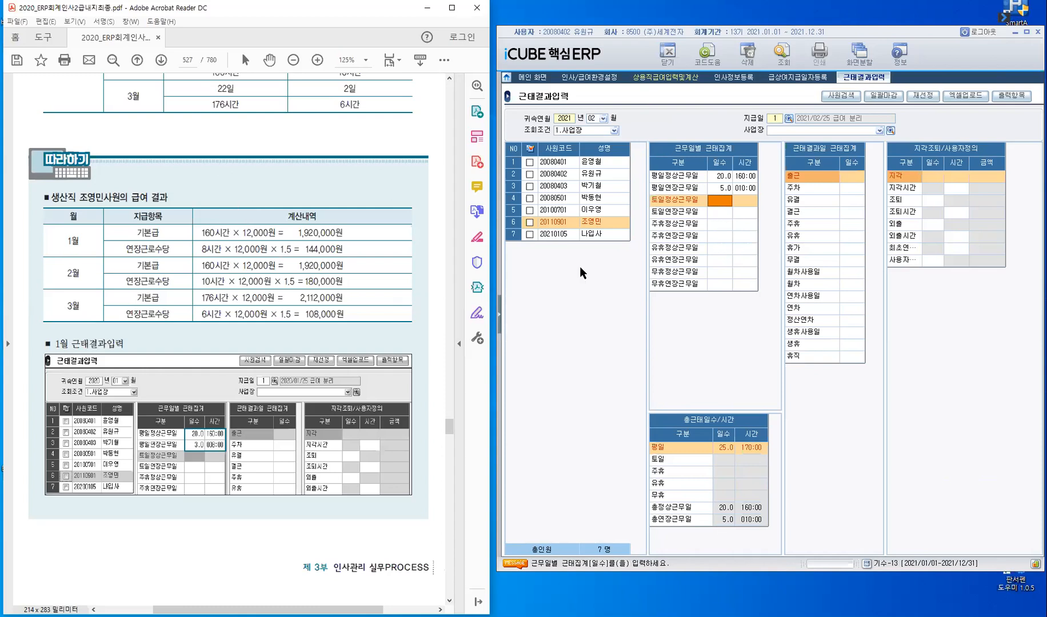
click(736, 80)
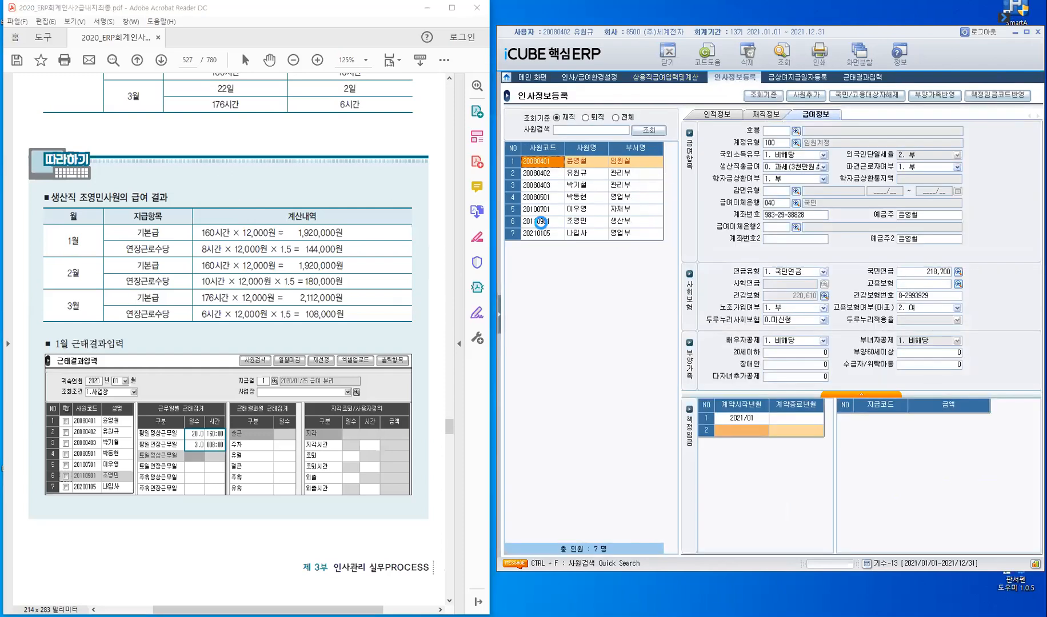
click(540, 222)
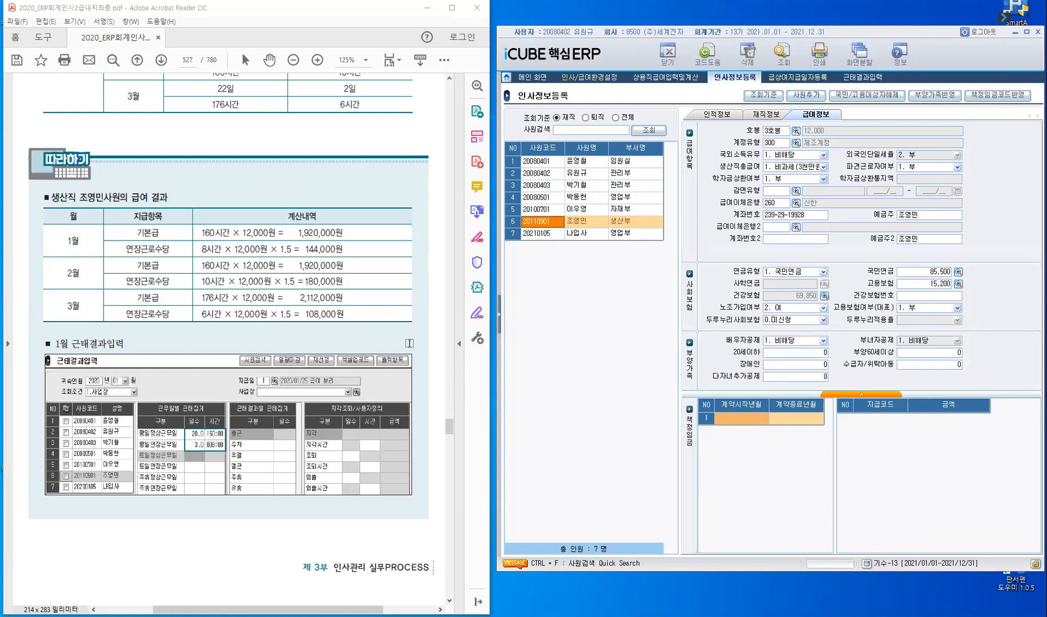
Look through the PDF's February and March 근태결과입력 examples and icon descriptions, up to section 8 상용직급여입력 및 계산
scroll(415, 350, down, 3)
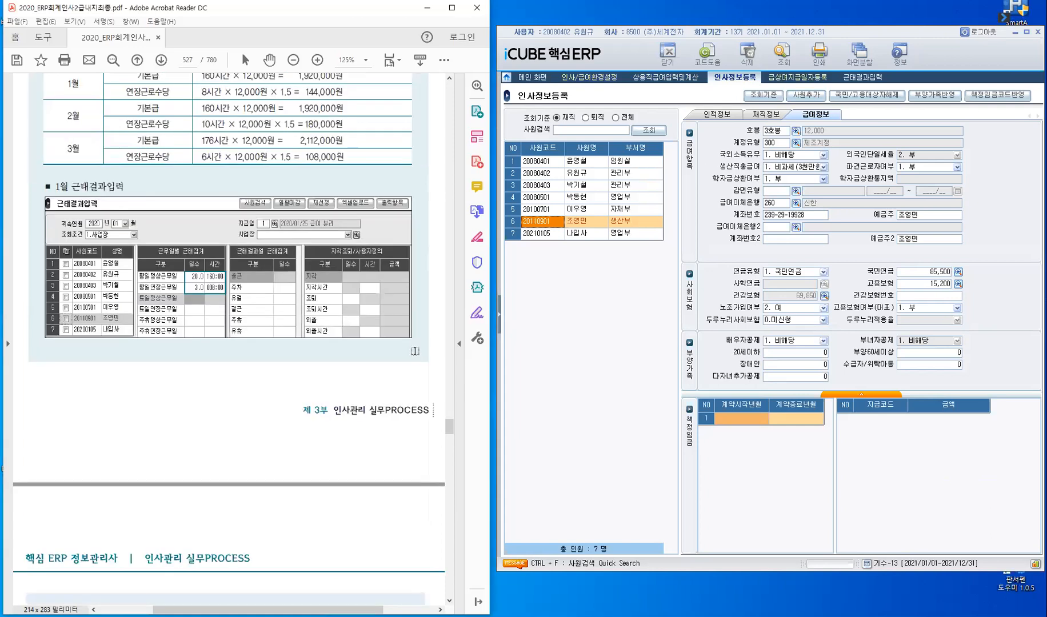
scroll(415, 351, down, 6)
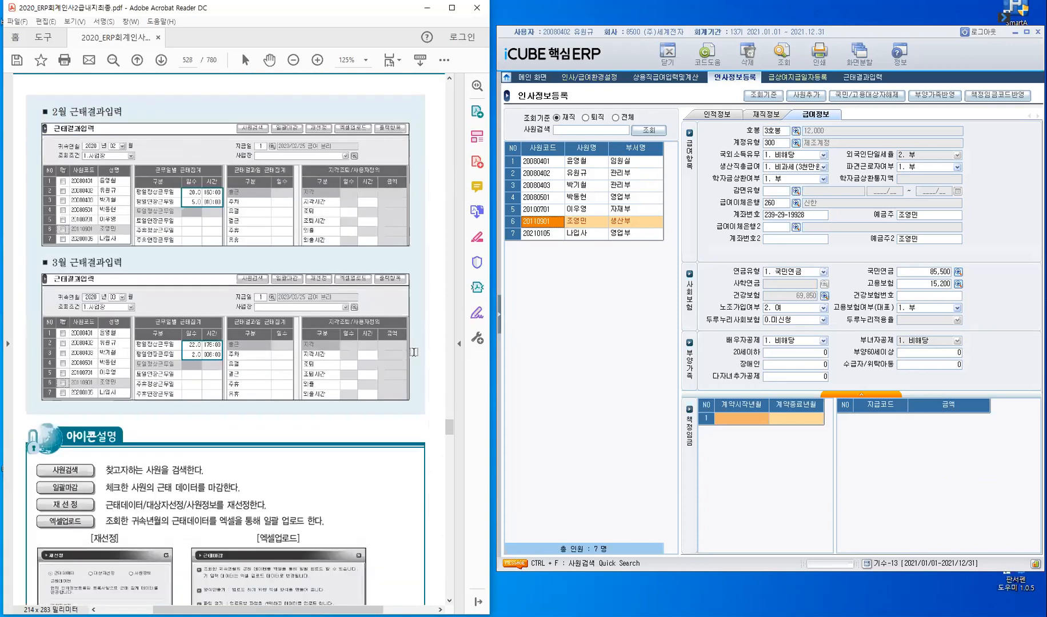
scroll(413, 351, down, 2)
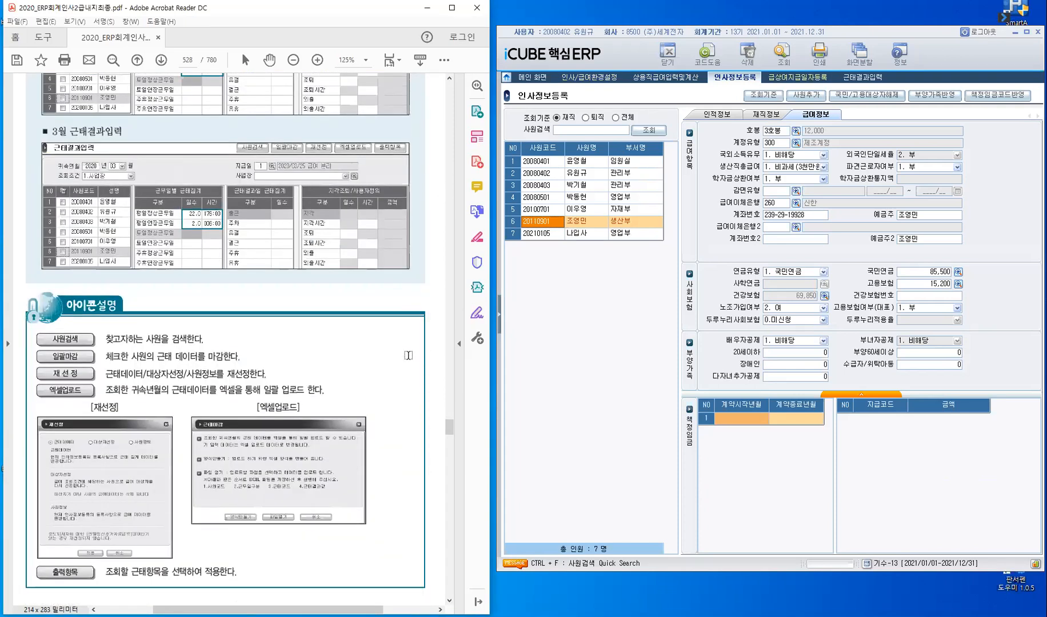
scroll(408, 355, down, 2)
scroll(408, 355, down, 5)
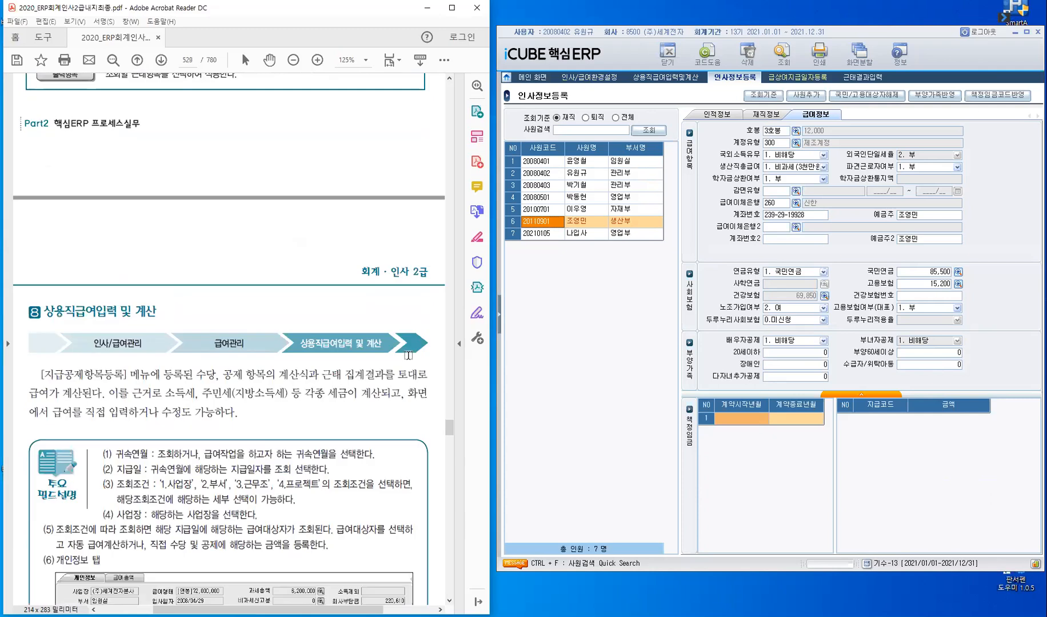
scroll(407, 356, down, 2)
scroll(407, 355, down, 1)
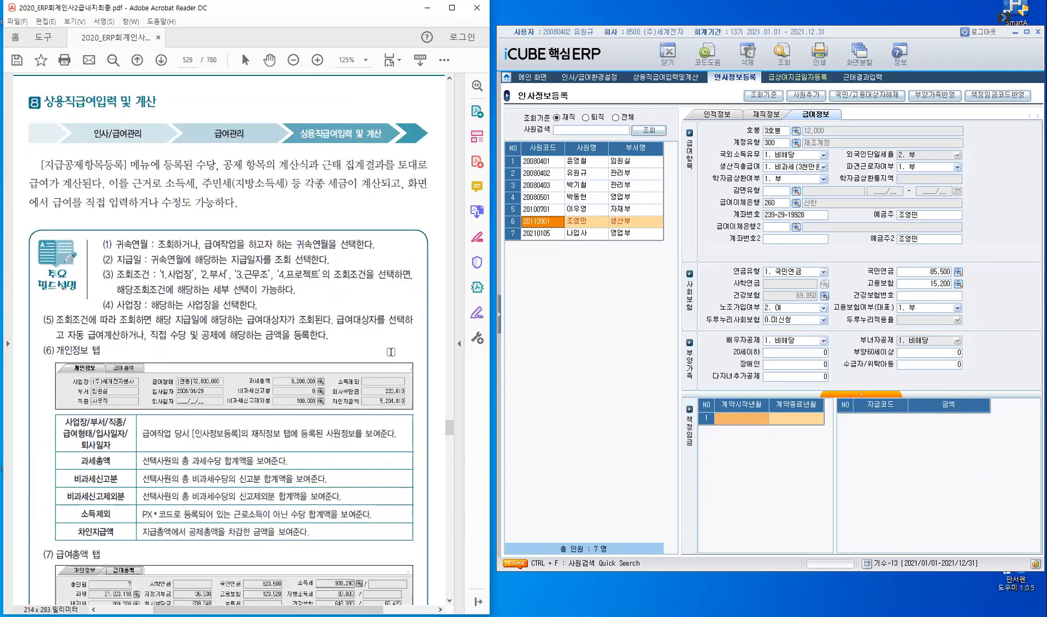